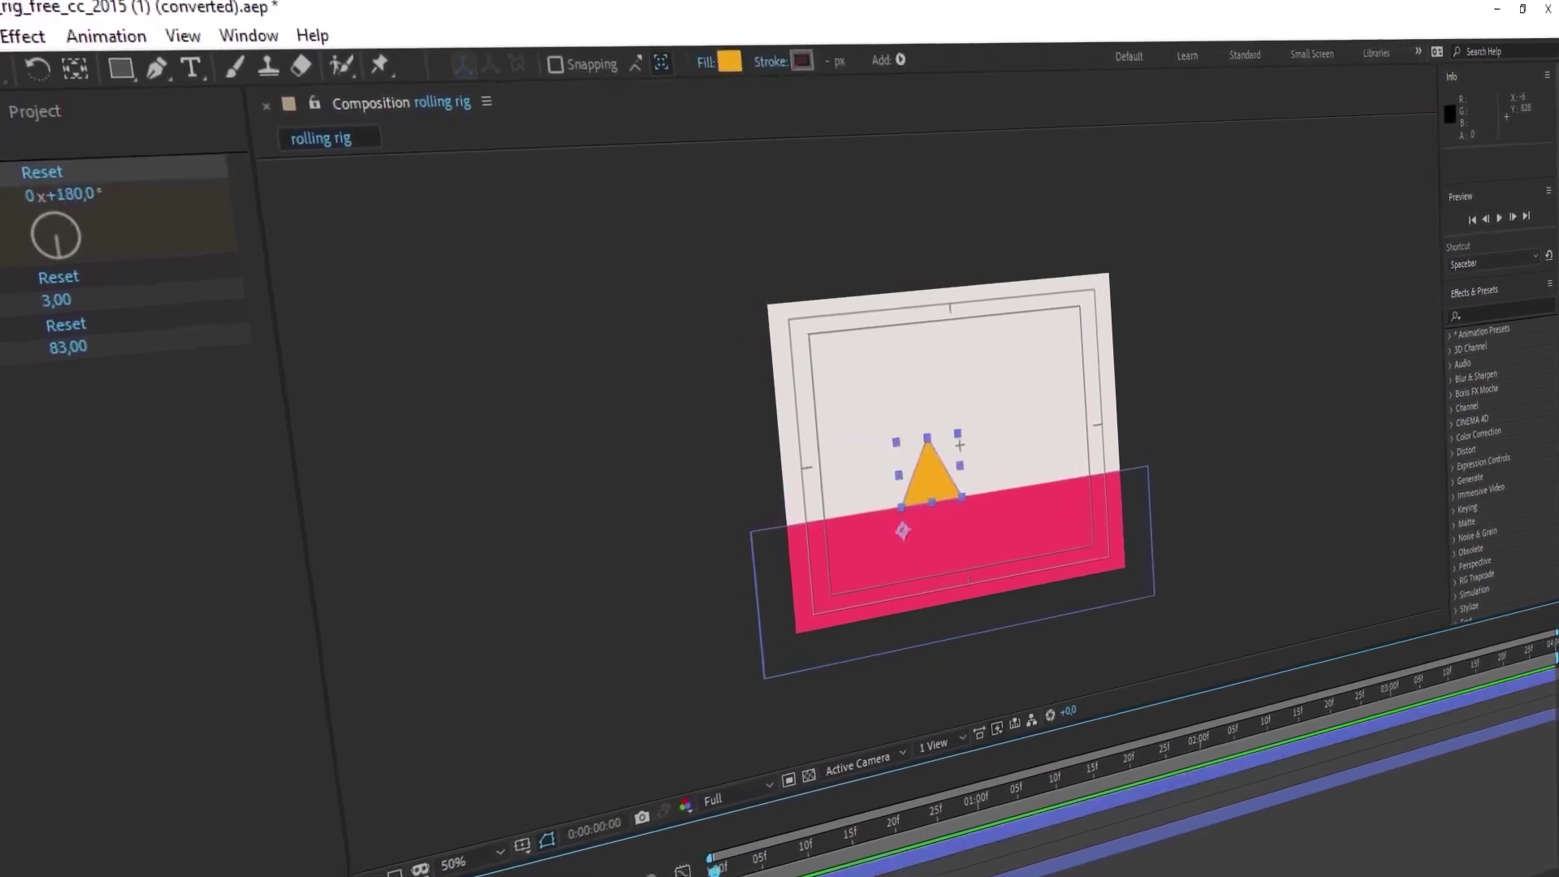
# - Flip the rotation Angle between 0° and 180°, shrink the radius to 49, and preview the roll
pyautogui.hotkey('ctrl', 'z')
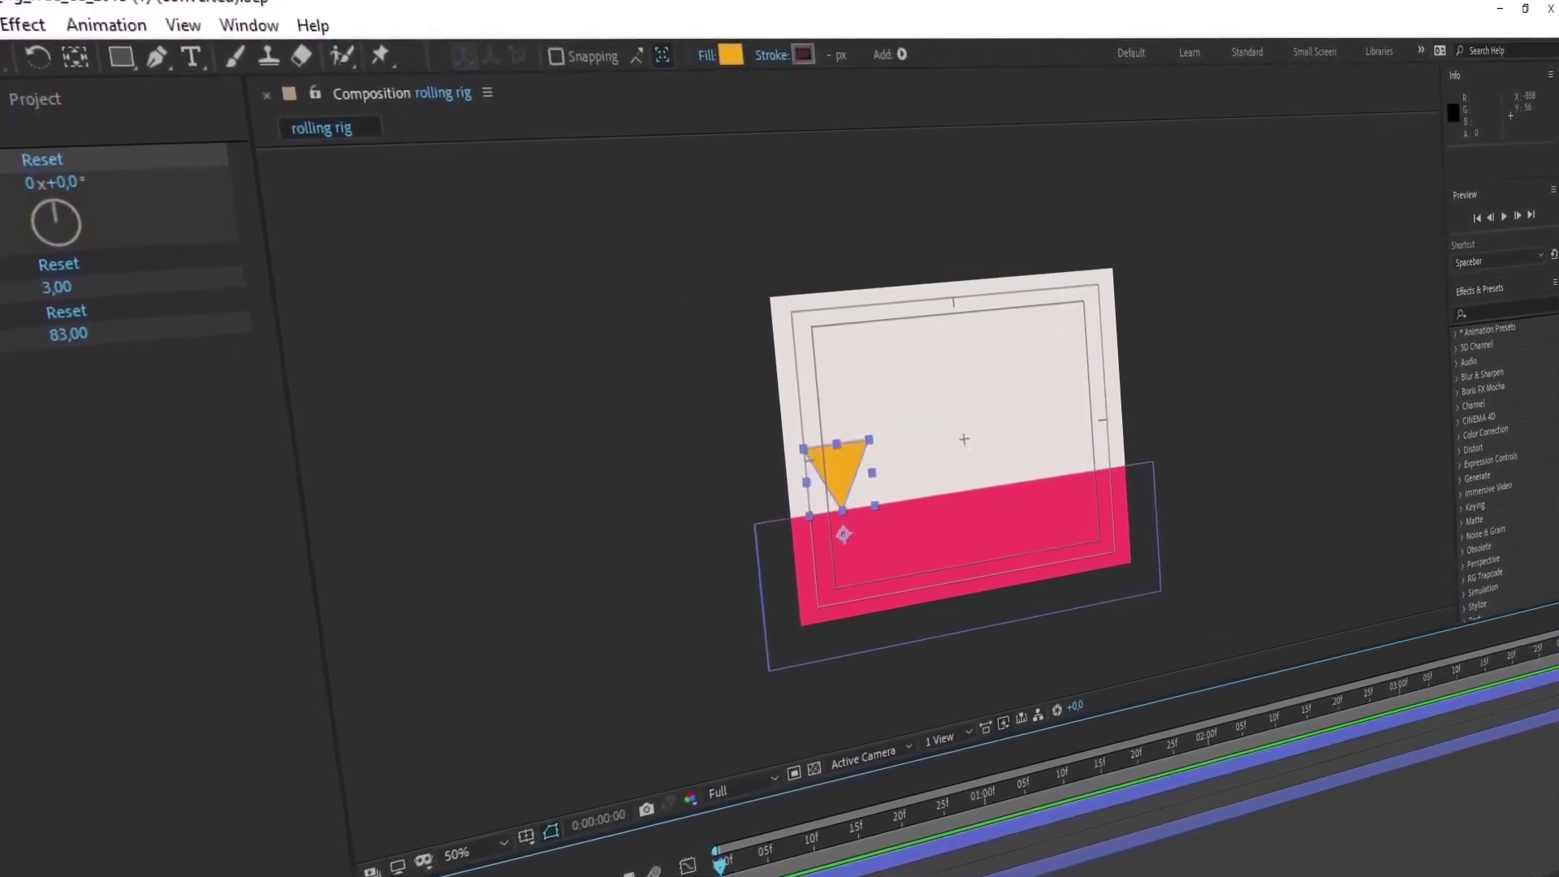
pyautogui.hotkey('ctrl', 'shift', 'z')
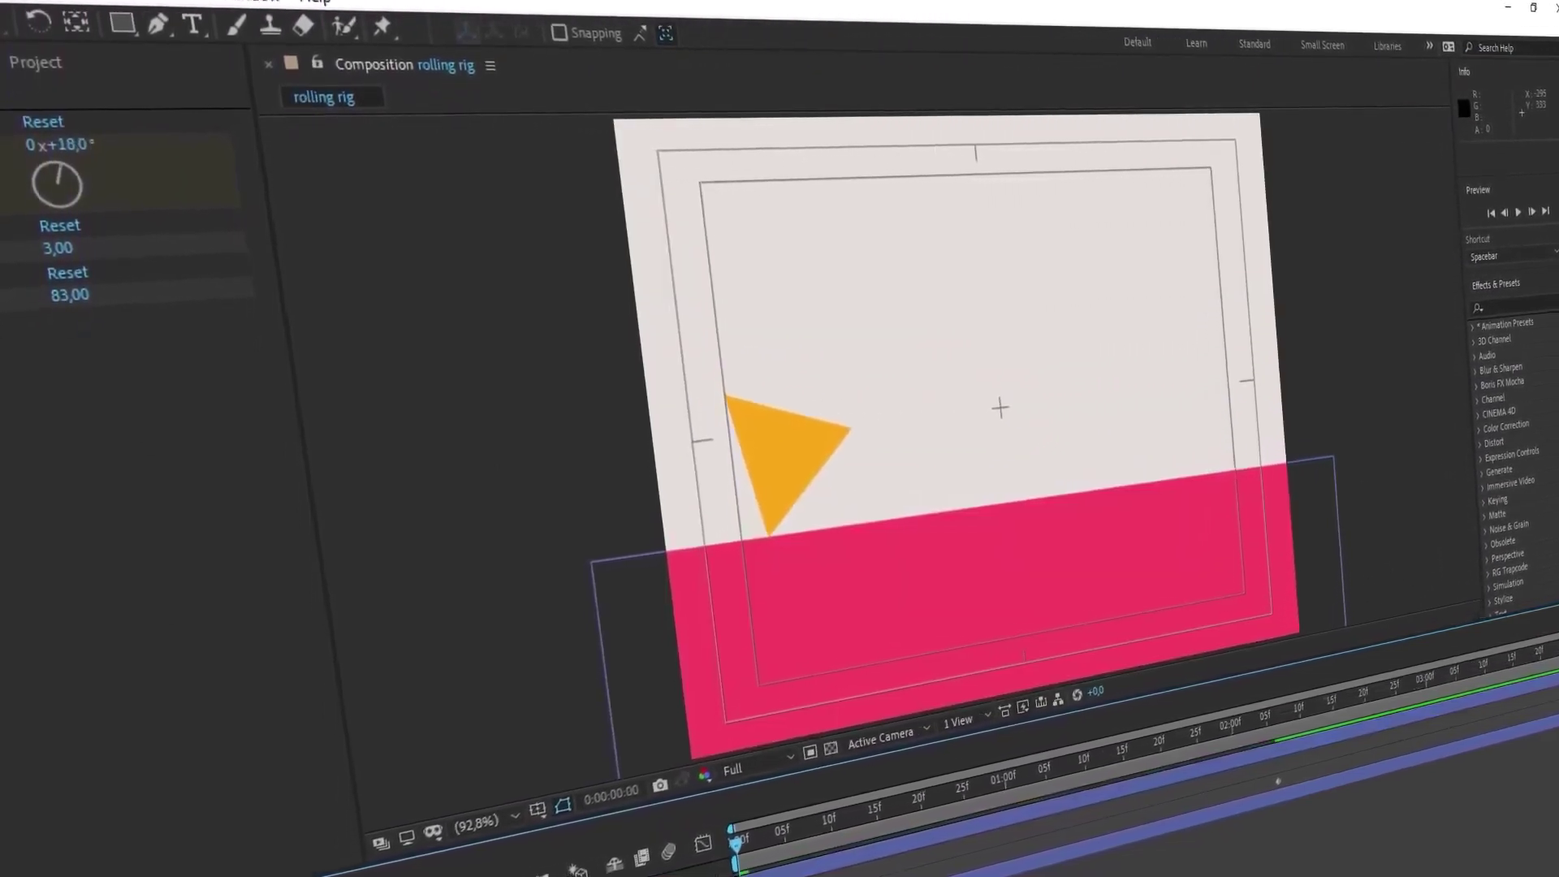
pyautogui.moveTo(75, 294); pyautogui.dragTo(24, 288)
pyautogui.press('space')
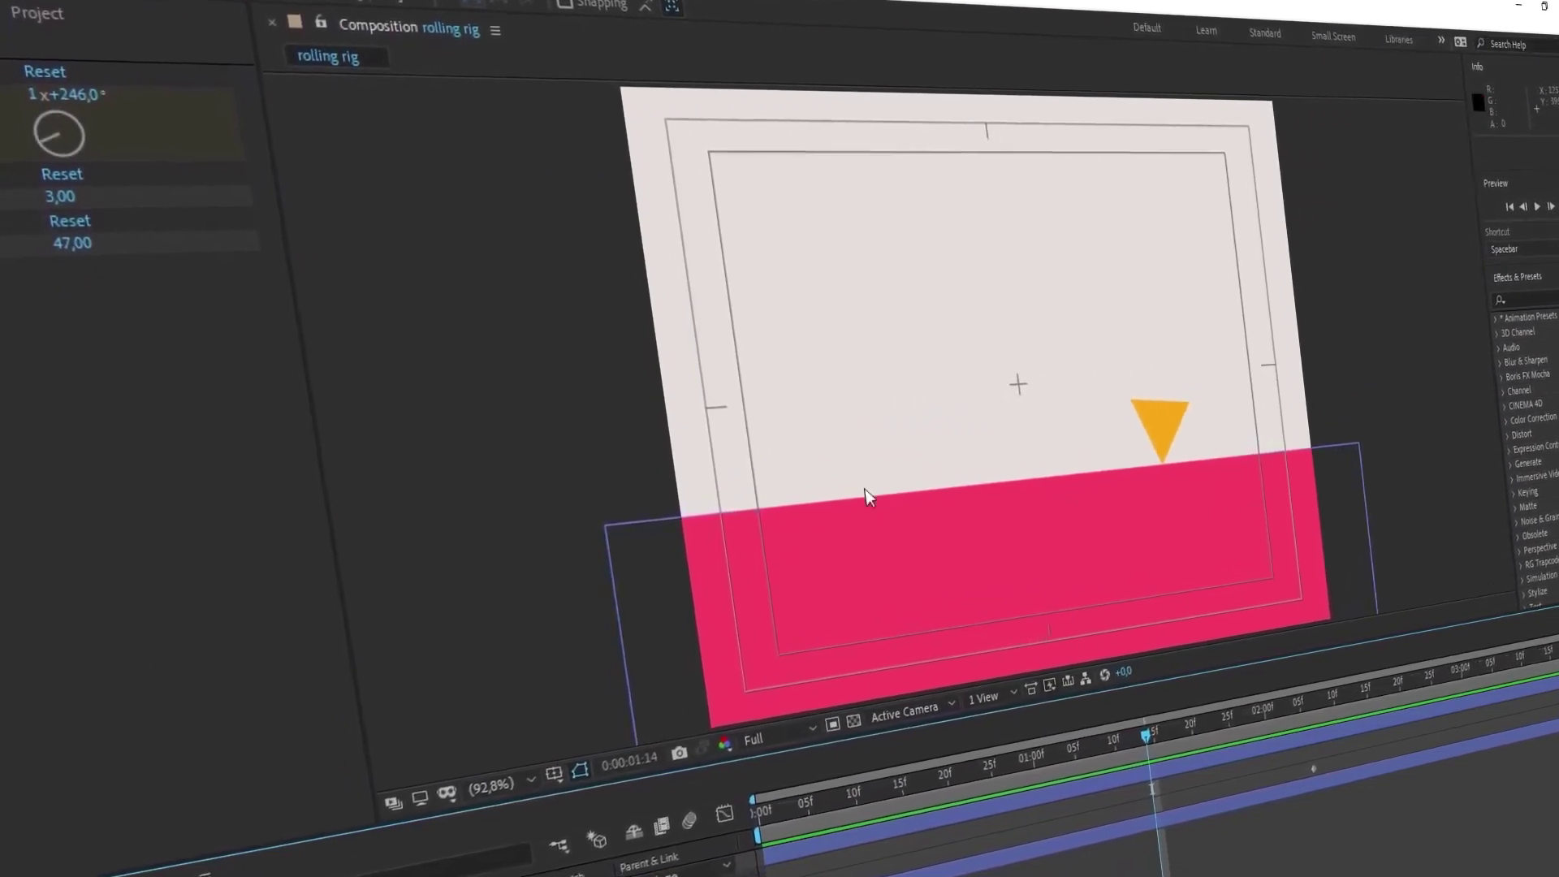
pyautogui.press('space')
# - Turn the triangle to point right and preview the animation again
pyautogui.moveTo(94, 94); pyautogui.dragTo(2, 75)
pyautogui.press('space')
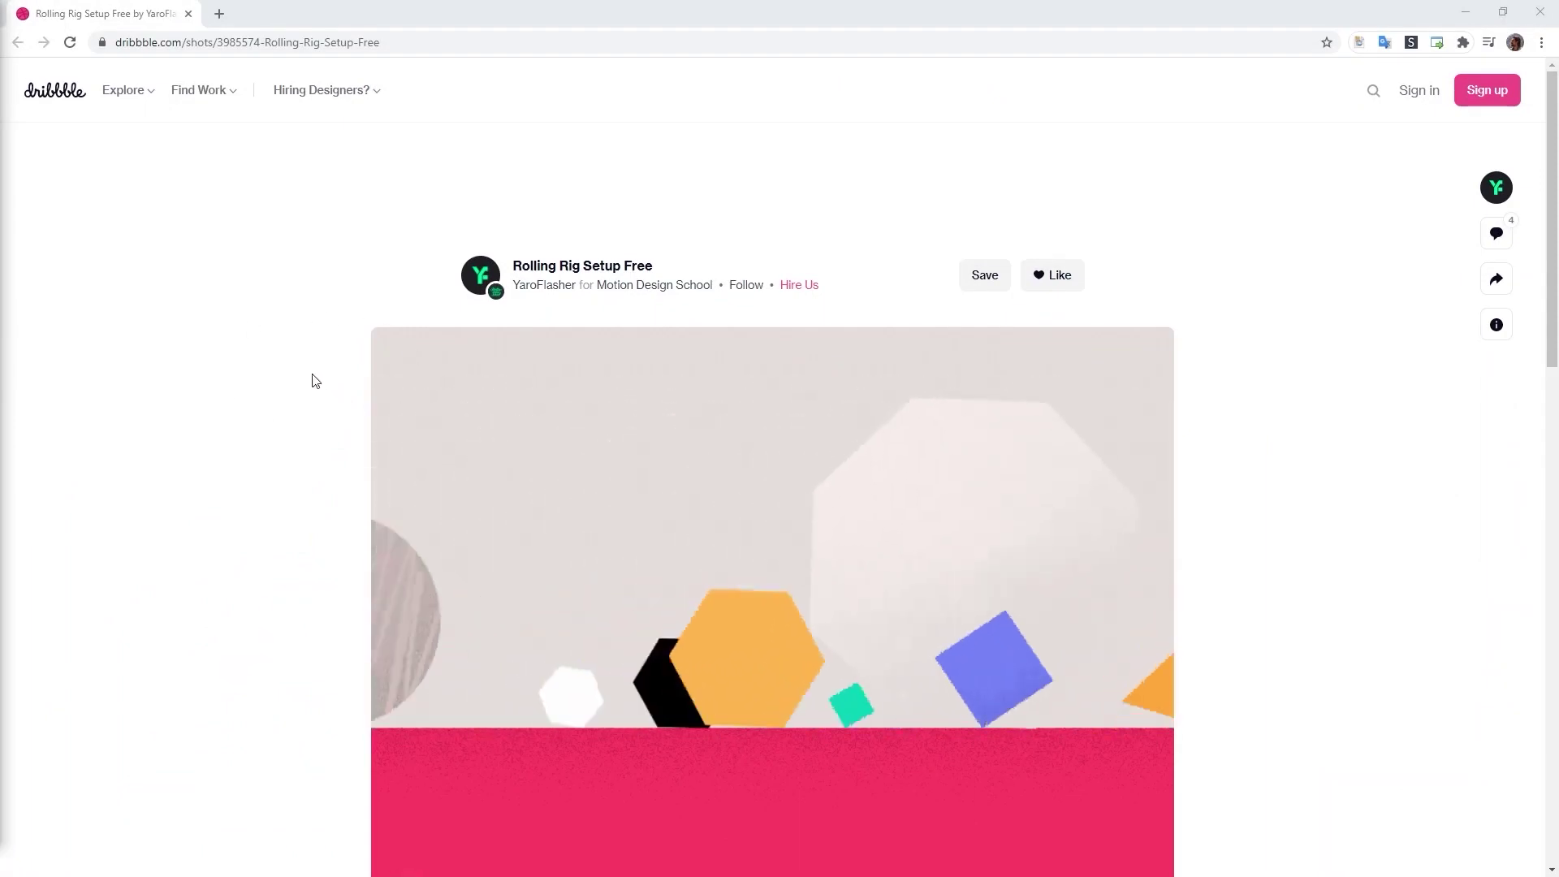
# - Download rolling_rig_free_cc_2015.aep from the shot's description and open it in After Effects
pyautogui.middleClick(253, 422)
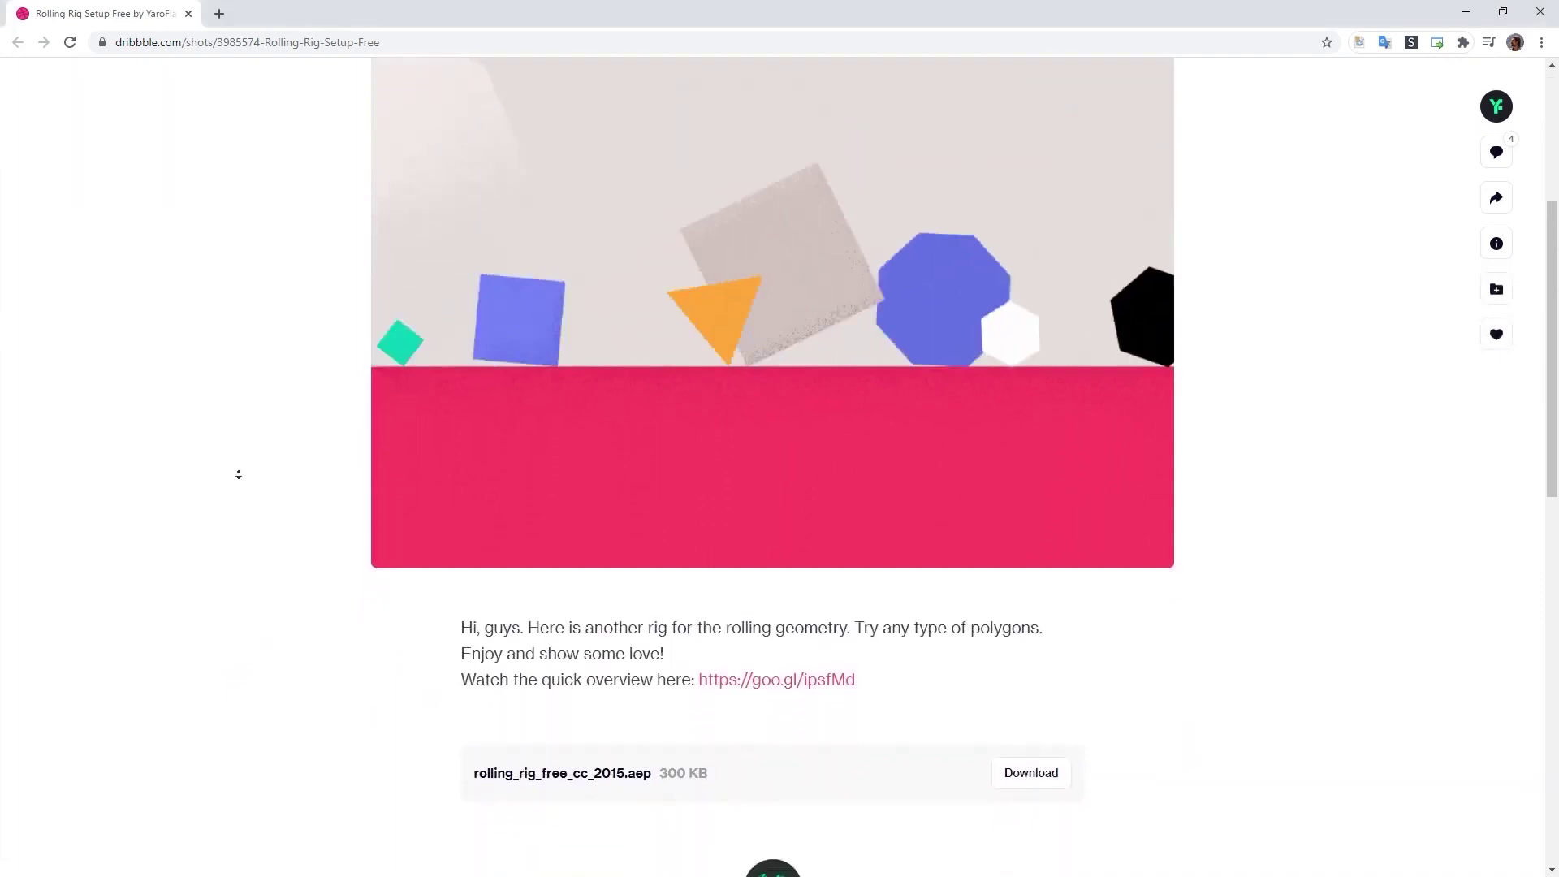
pyautogui.scroll(-1, 238, 474)
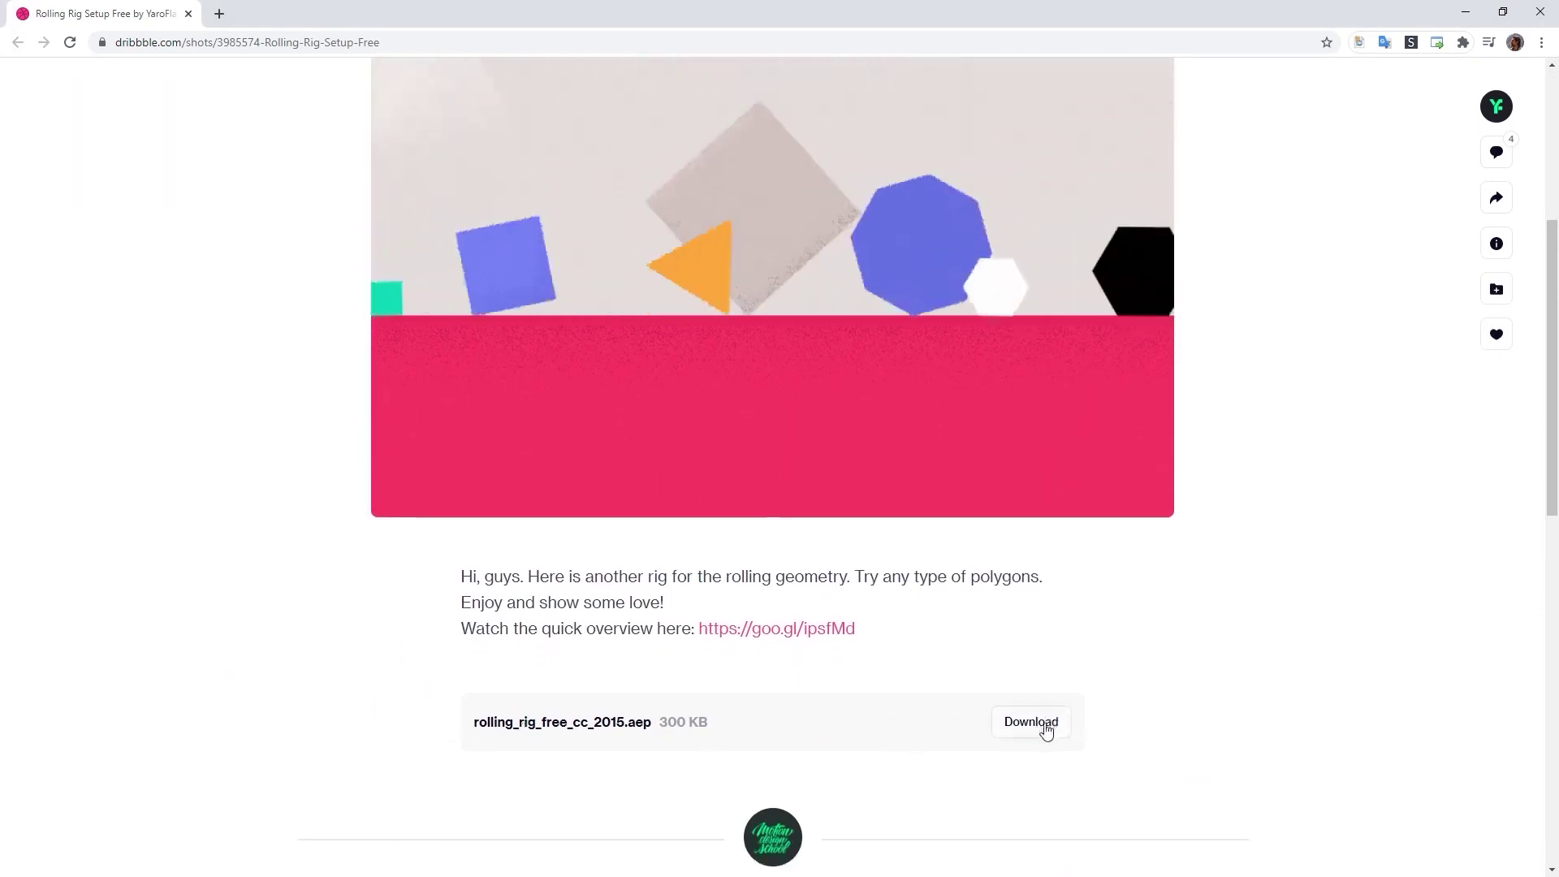
pyautogui.click(1036, 725)
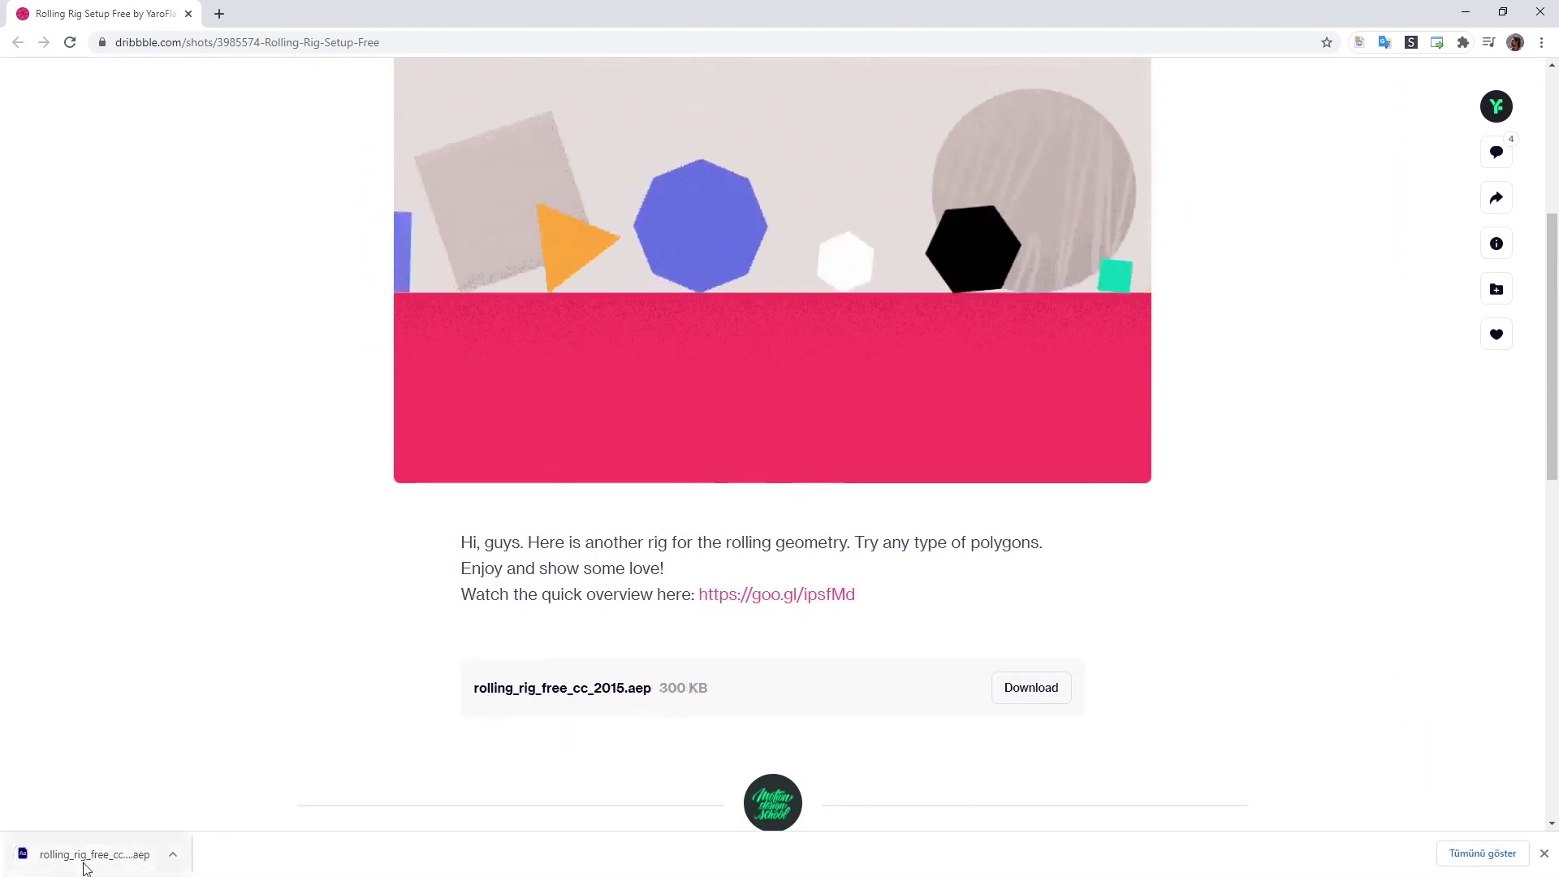
pyautogui.click(71, 854)
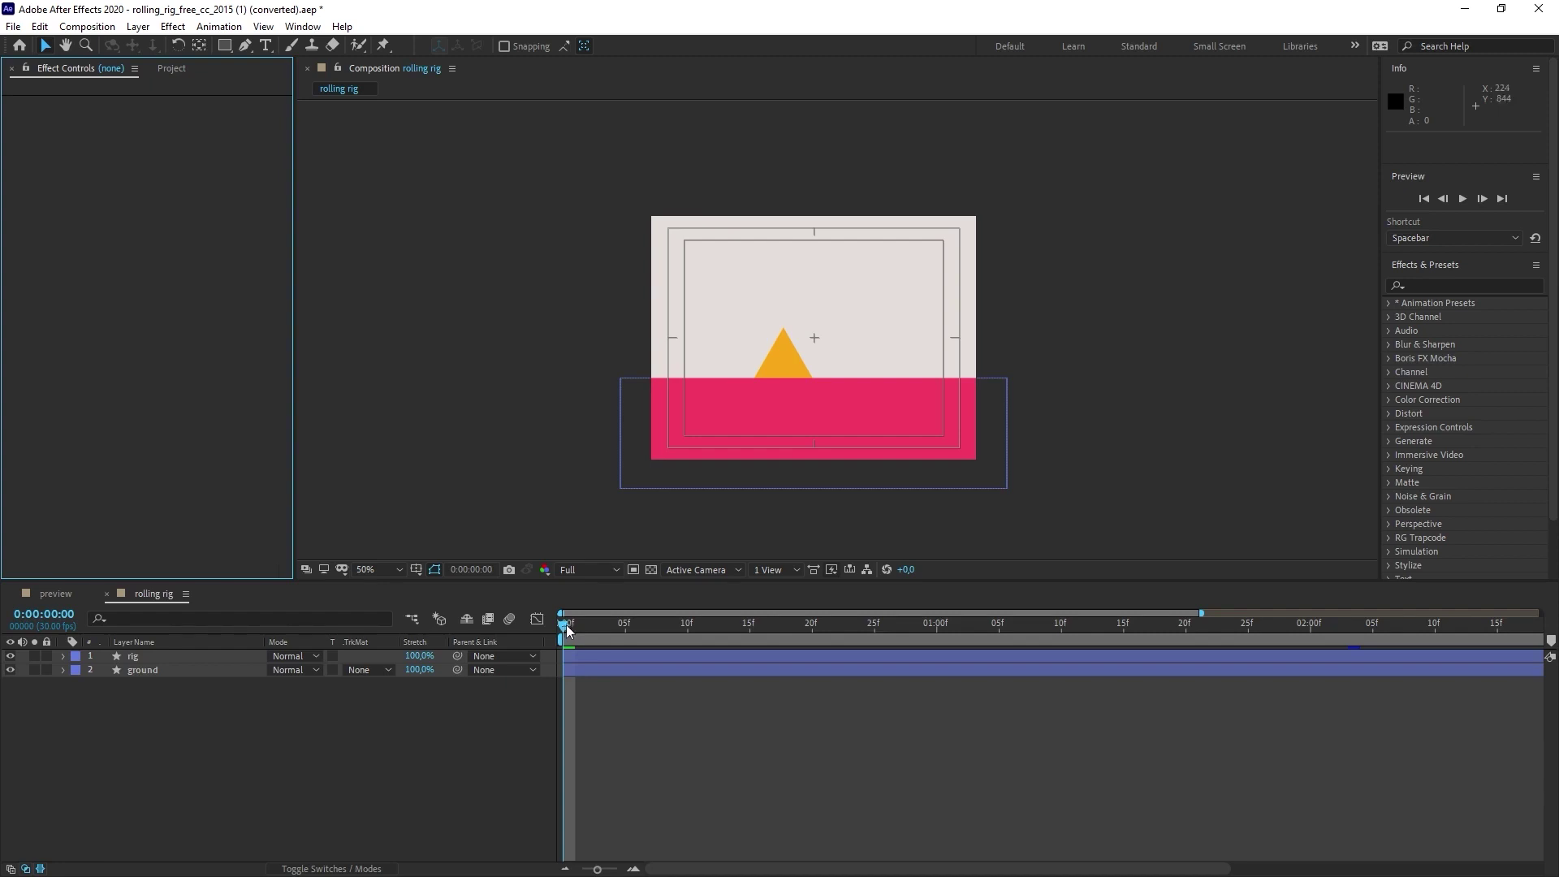
# - Scrub the roll with the pink ground hidden and then shown, then select the rig layer
pyautogui.moveTo(567, 630); pyautogui.dragTo(362, 784)
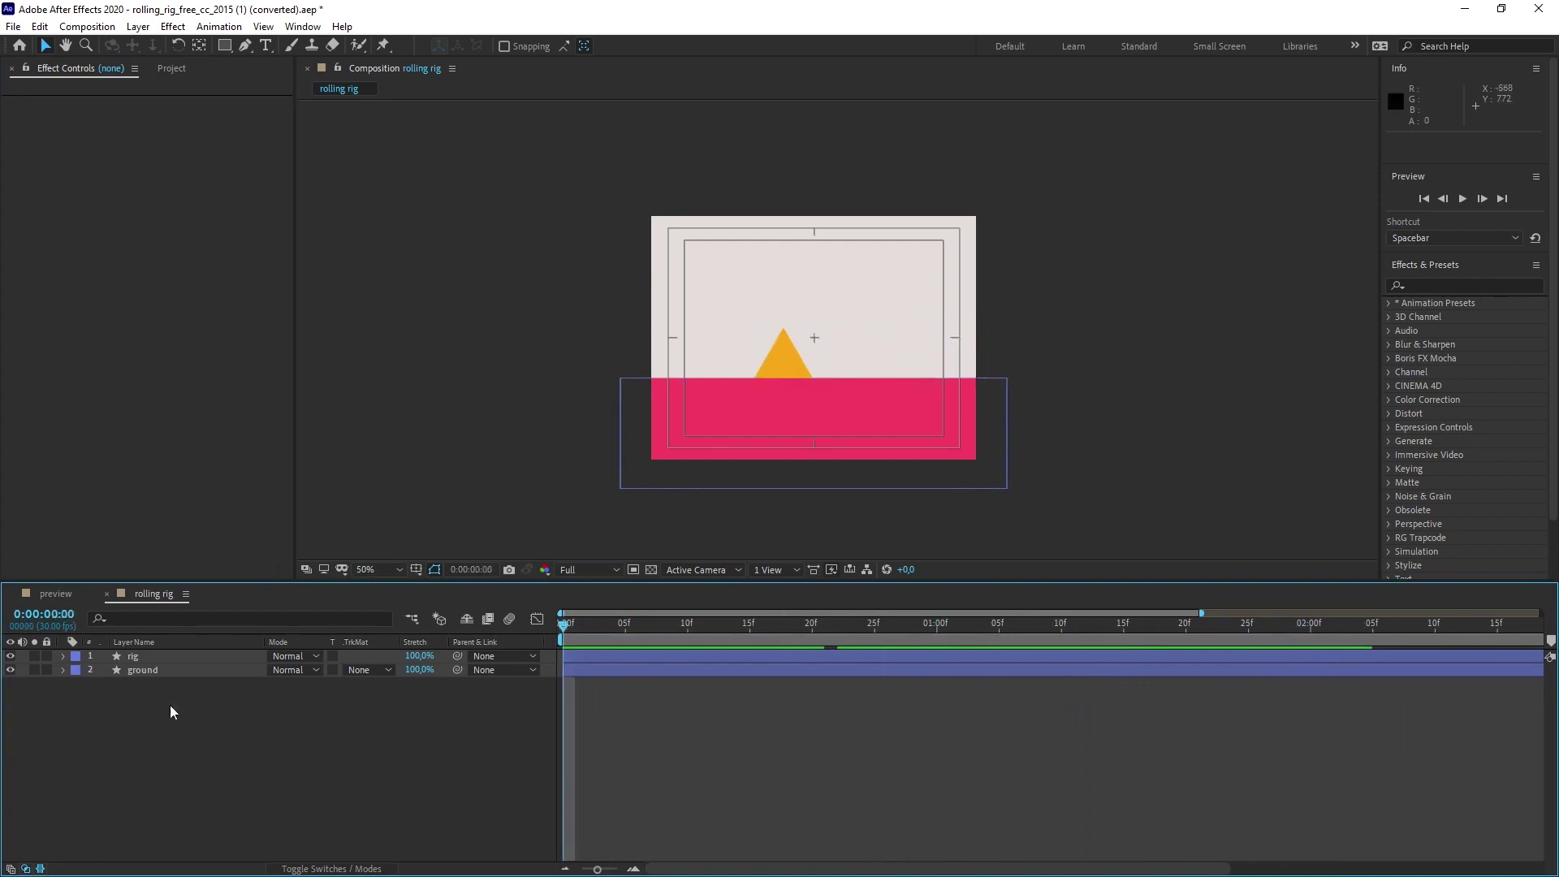
pyautogui.click(145, 673)
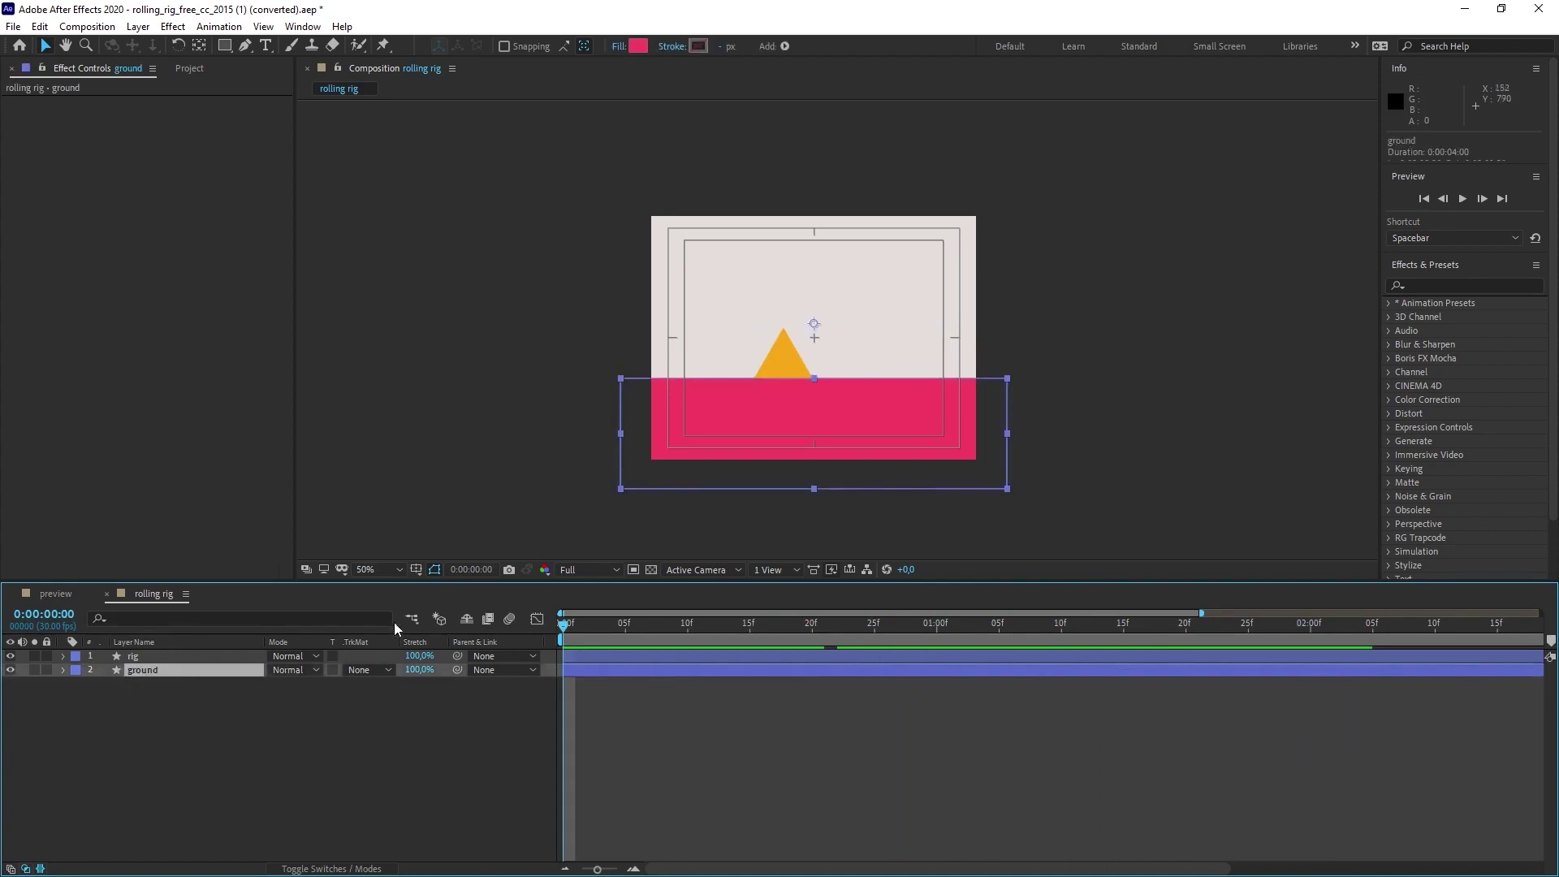
pyautogui.click(10, 670)
pyautogui.click(552, 712)
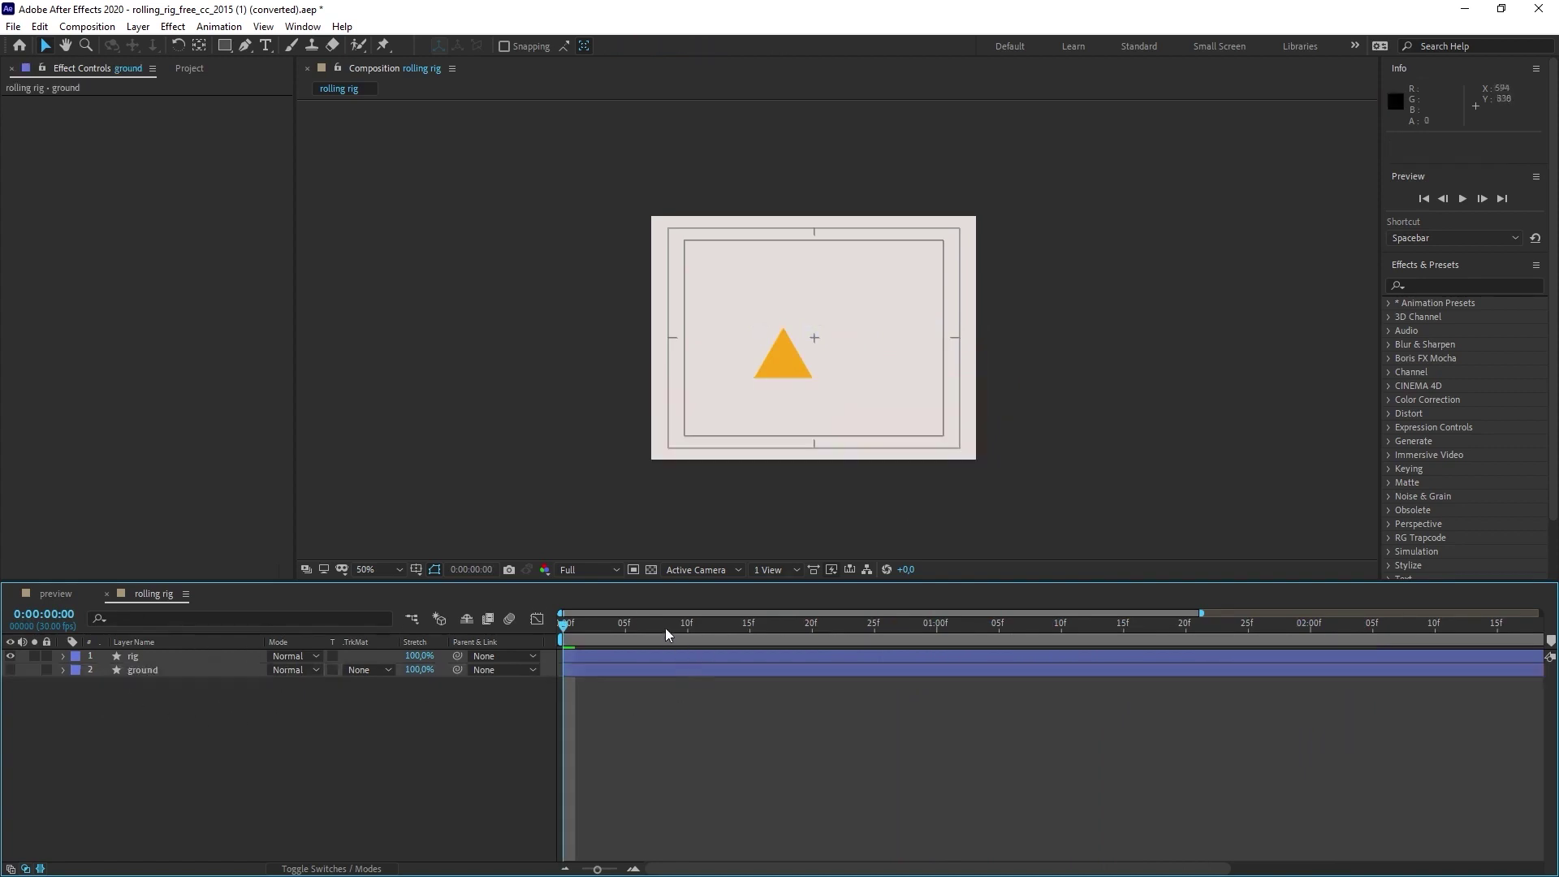
pyautogui.moveTo(666, 634); pyautogui.dragTo(580, 669)
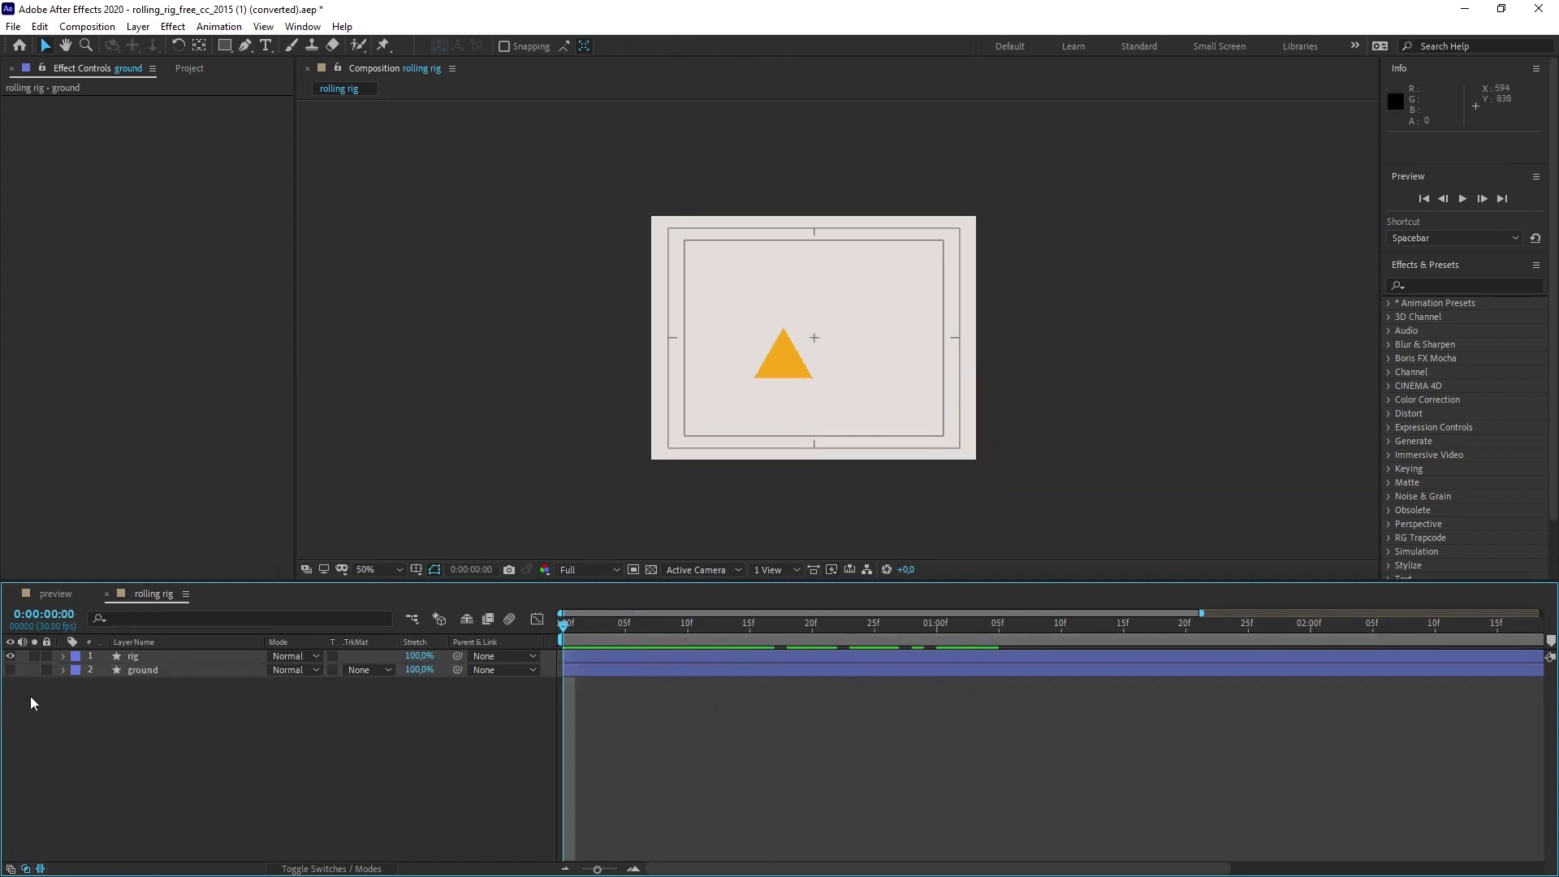
pyautogui.click(10, 670)
pyautogui.click(122, 656)
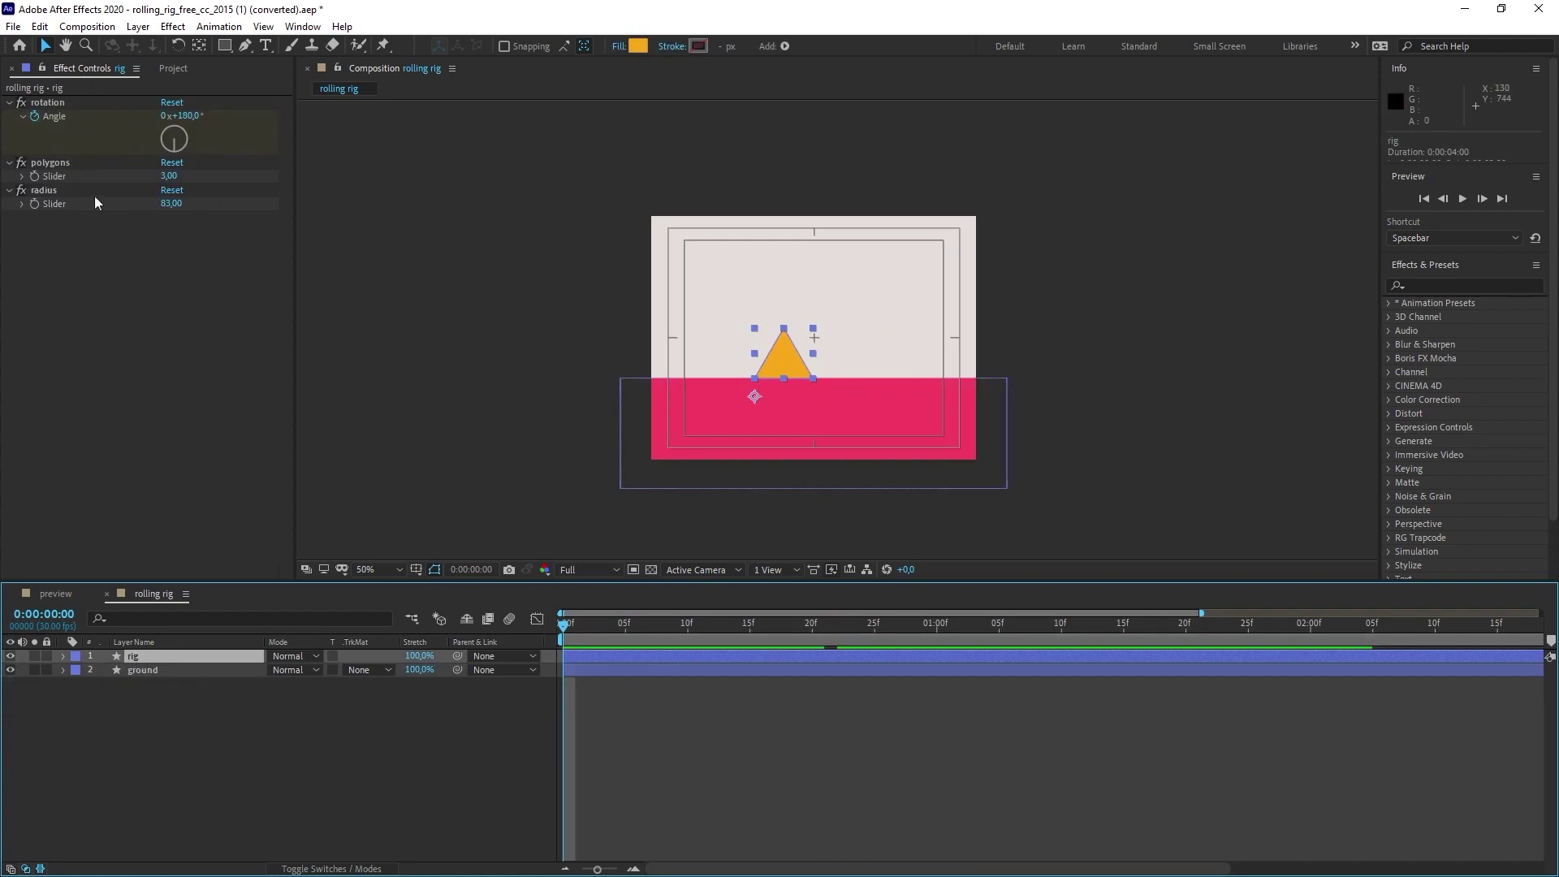
pyautogui.click(302, 26)
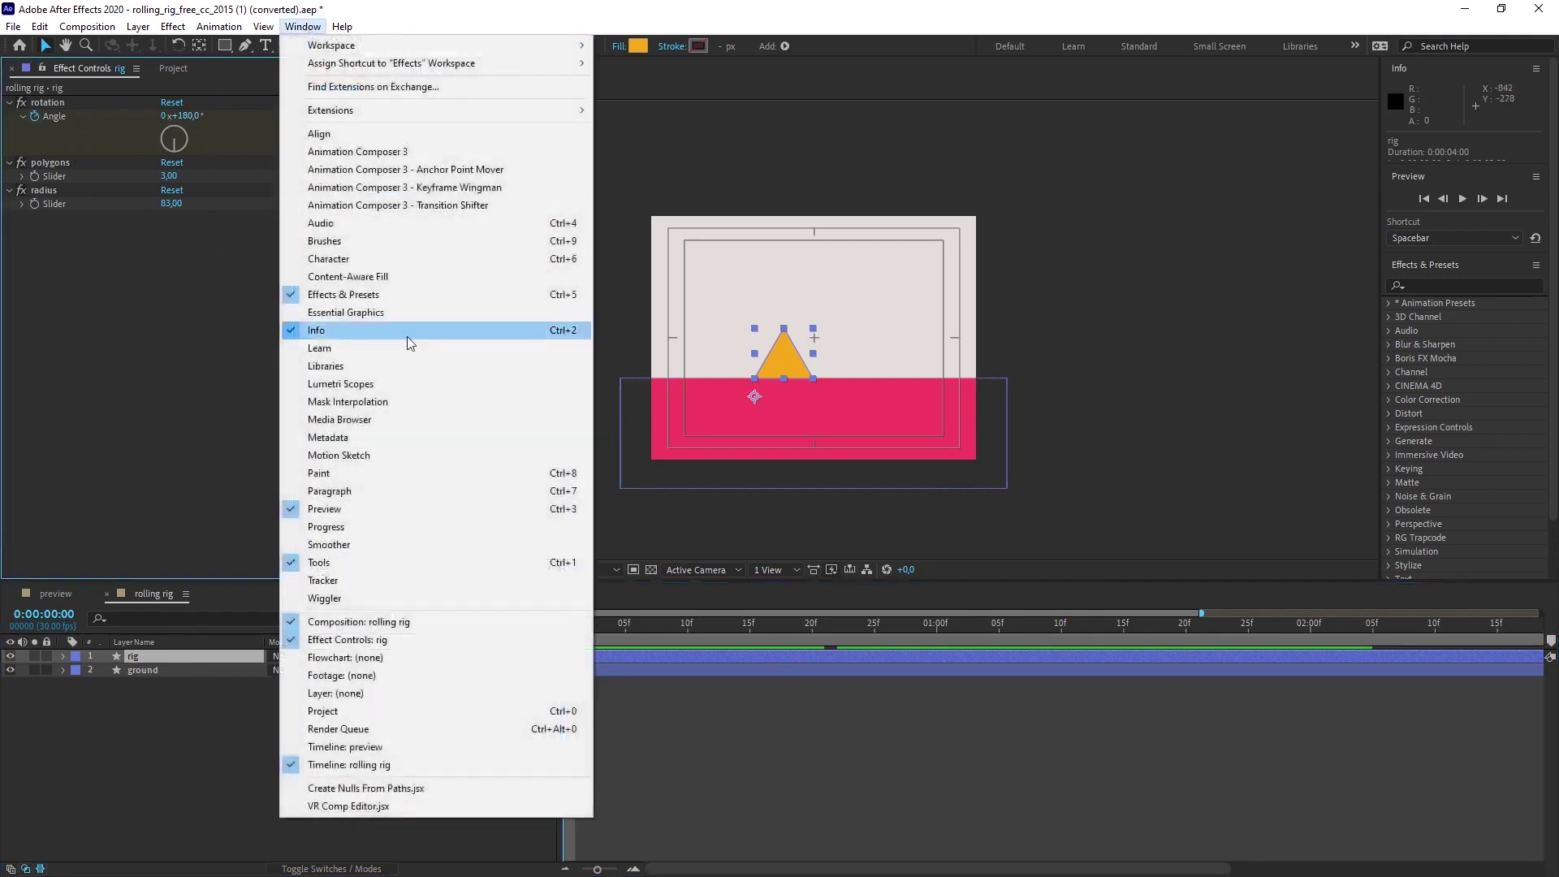
pyautogui.click(396, 641)
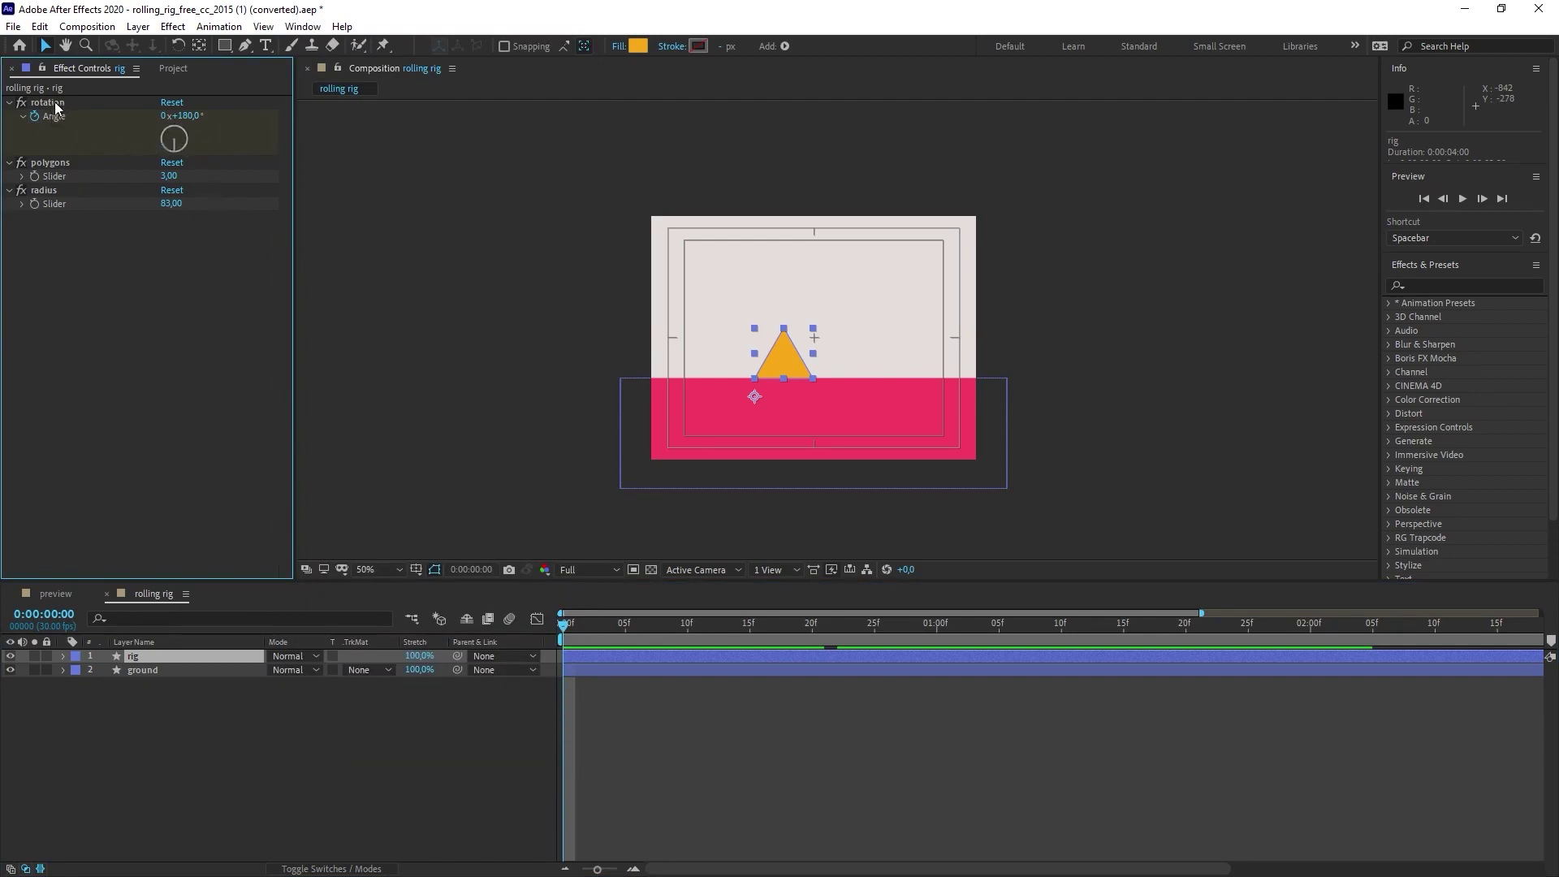
pyautogui.click(48, 103)
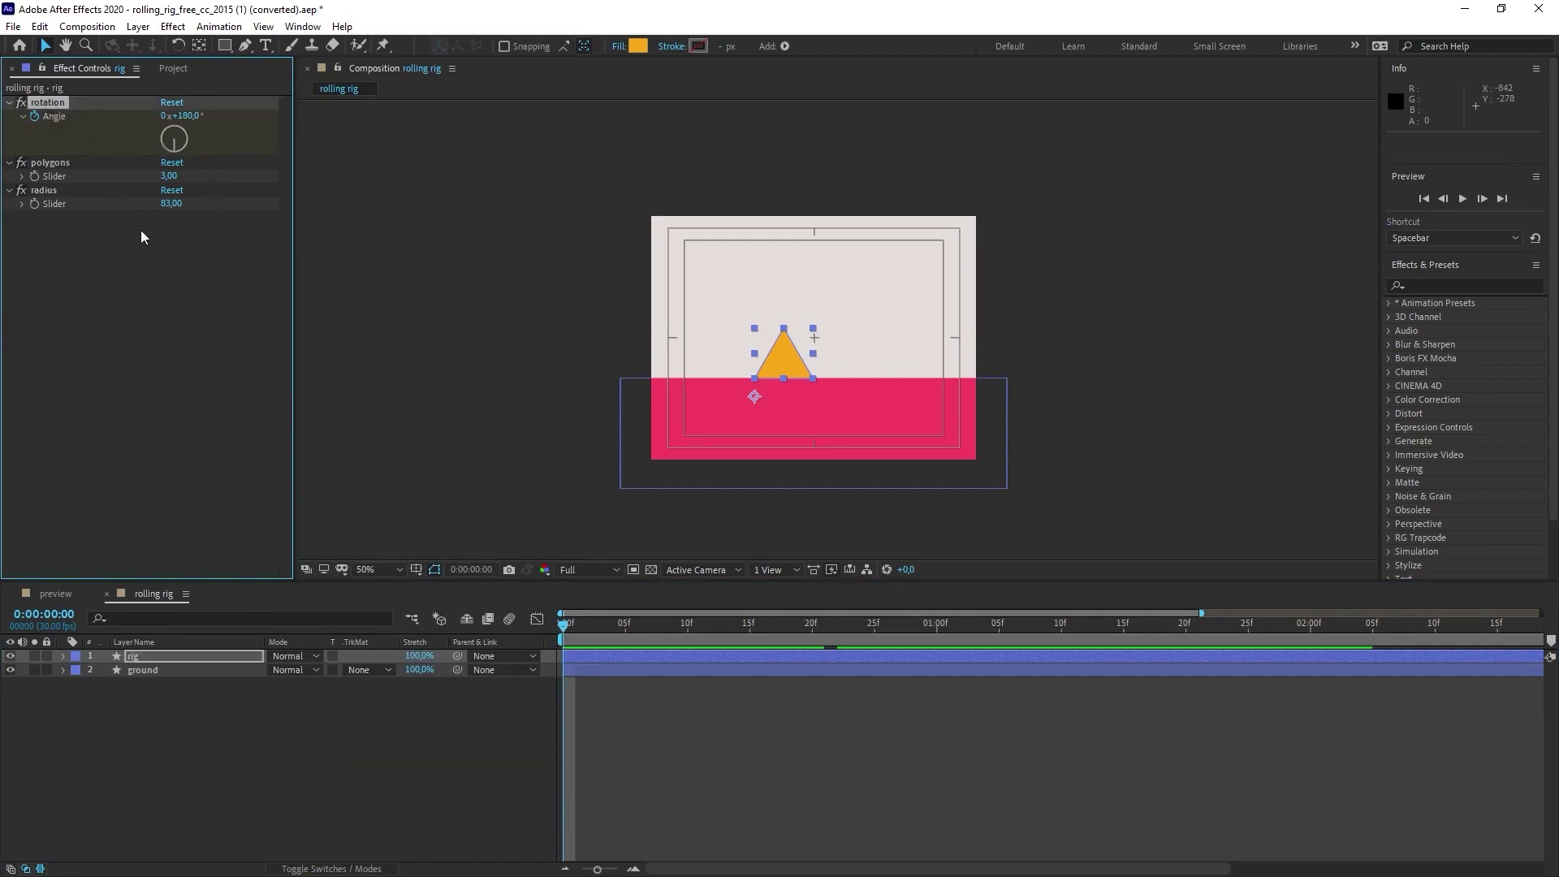
pyautogui.click(132, 658)
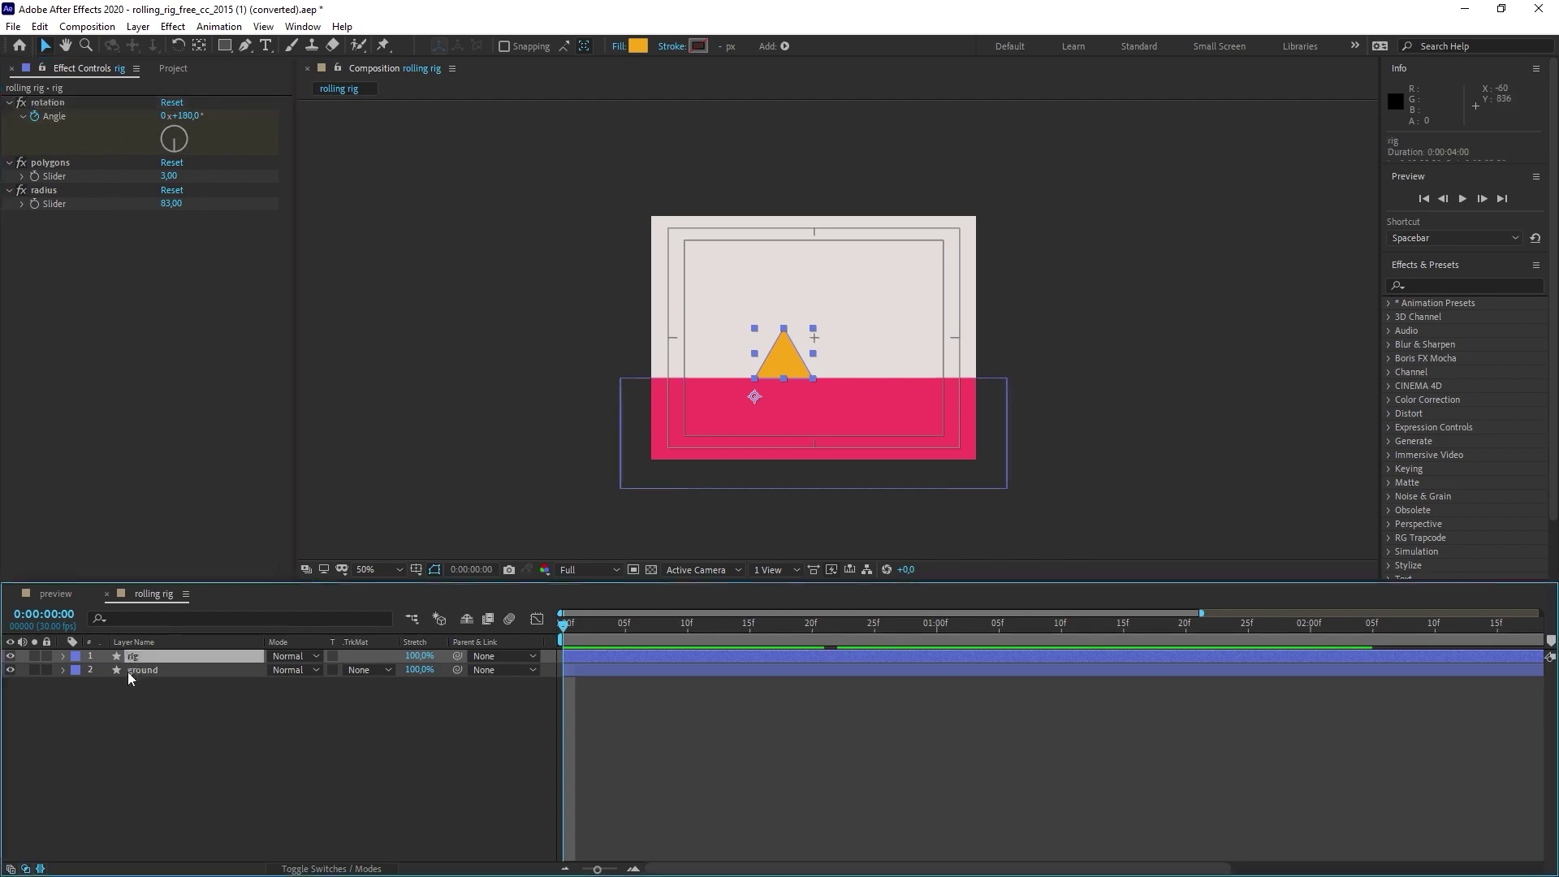
# - Reveal the rig's Angle keyframes and zoom the timeline out to show all four seconds
pyautogui.press('u')
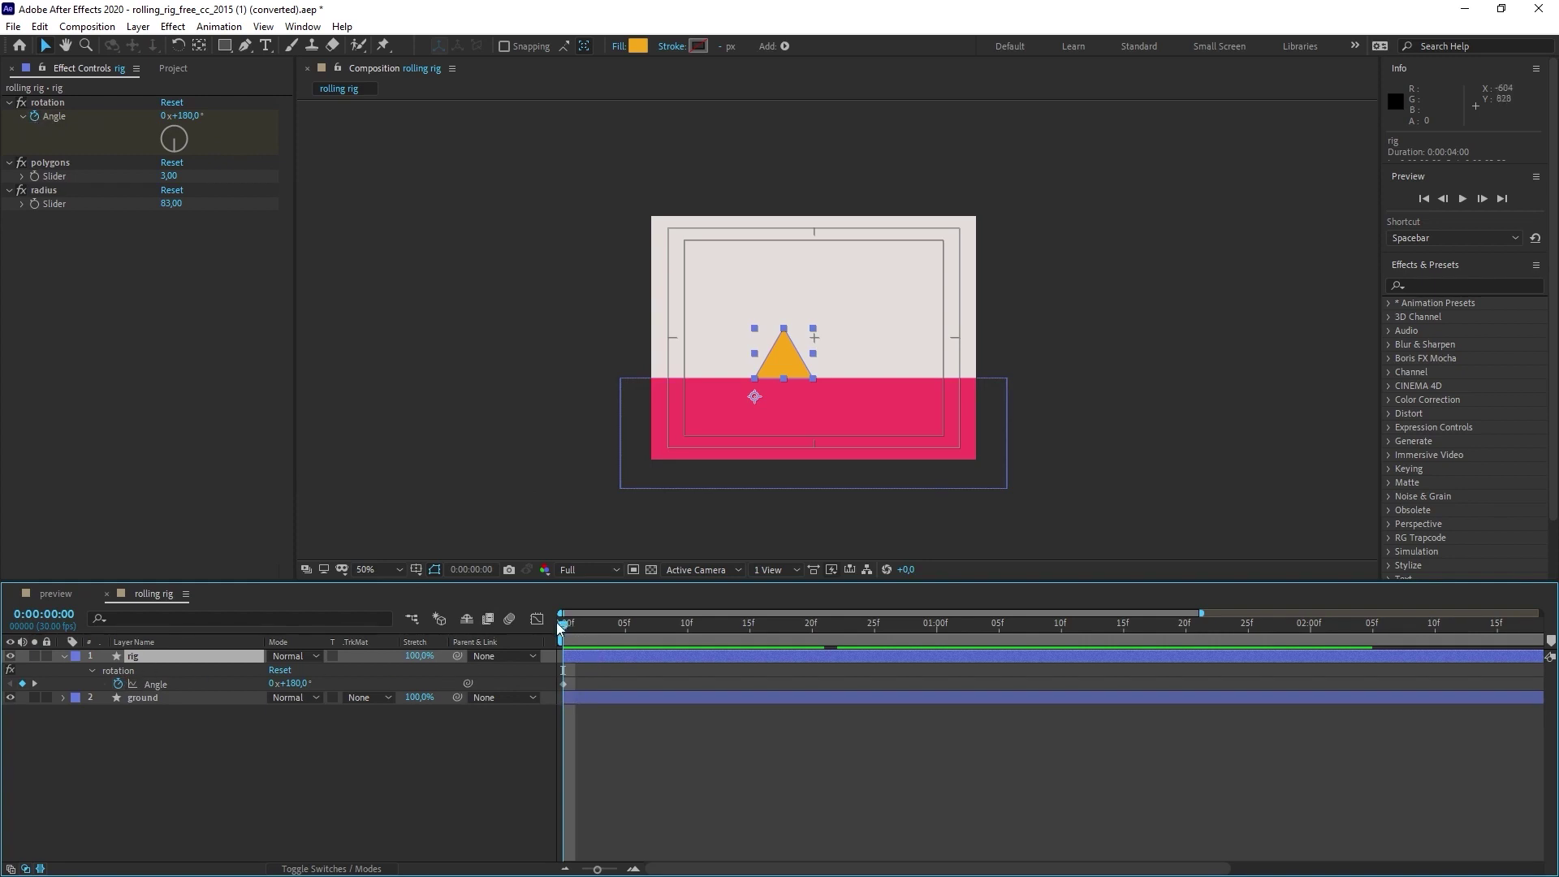
pyautogui.moveTo(565, 630); pyautogui.dragTo(825, 648)
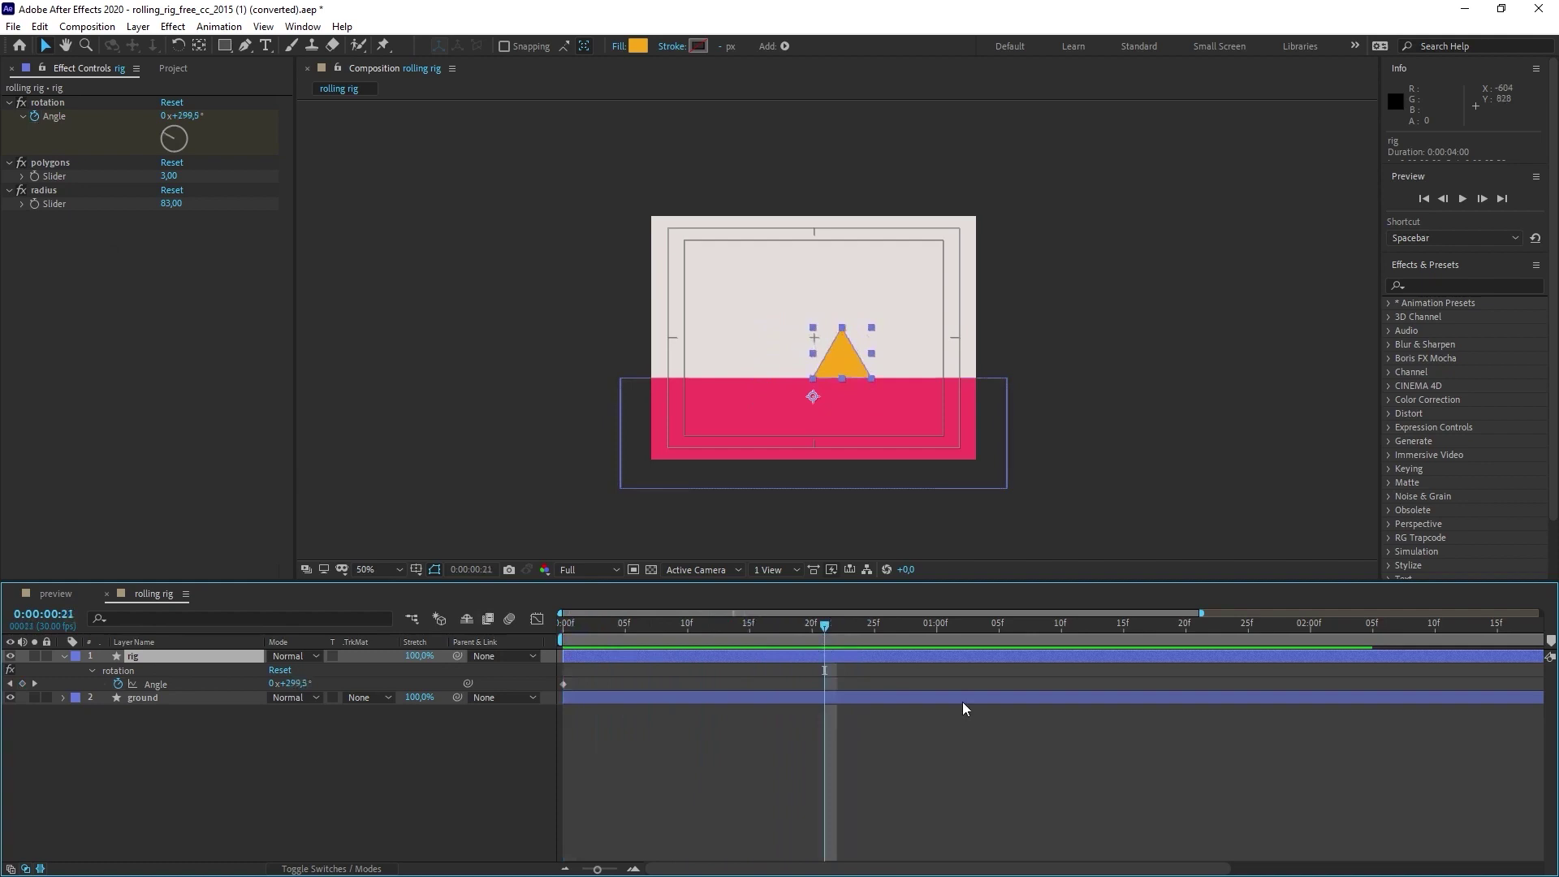
pyautogui.hscroll(5, 1340, 862)
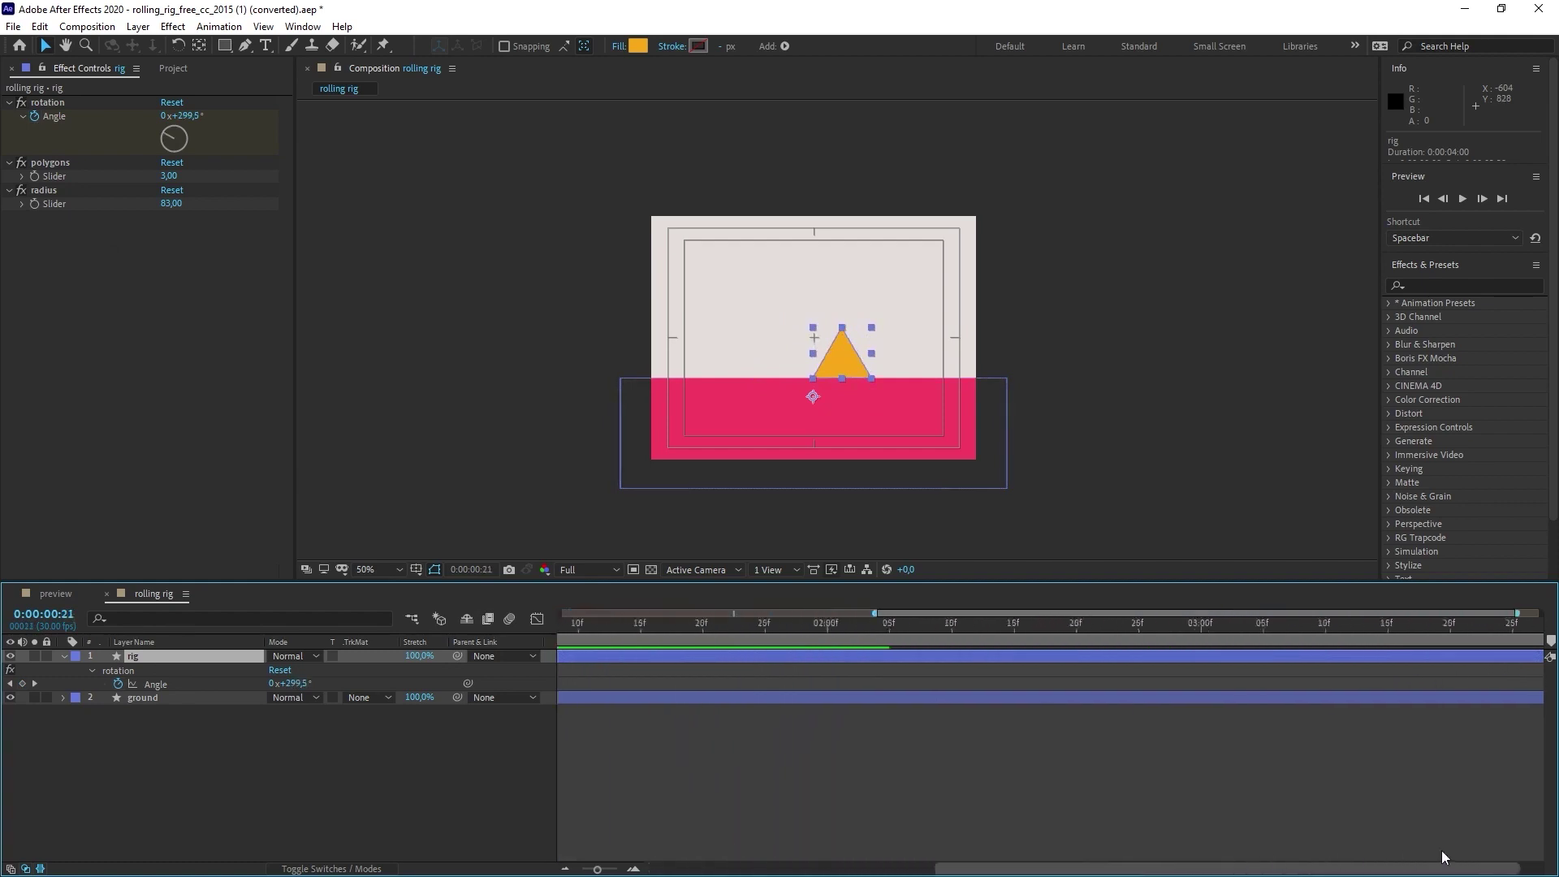
pyautogui.moveTo(597, 869); pyautogui.dragTo(581, 869)
# - Move the end Angle keyframe to frame 21 at 1x+61°, preview, then select all Angle keyframes
pyautogui.click(1539, 685)
pyautogui.moveTo(1539, 685); pyautogui.dragTo(733, 685)
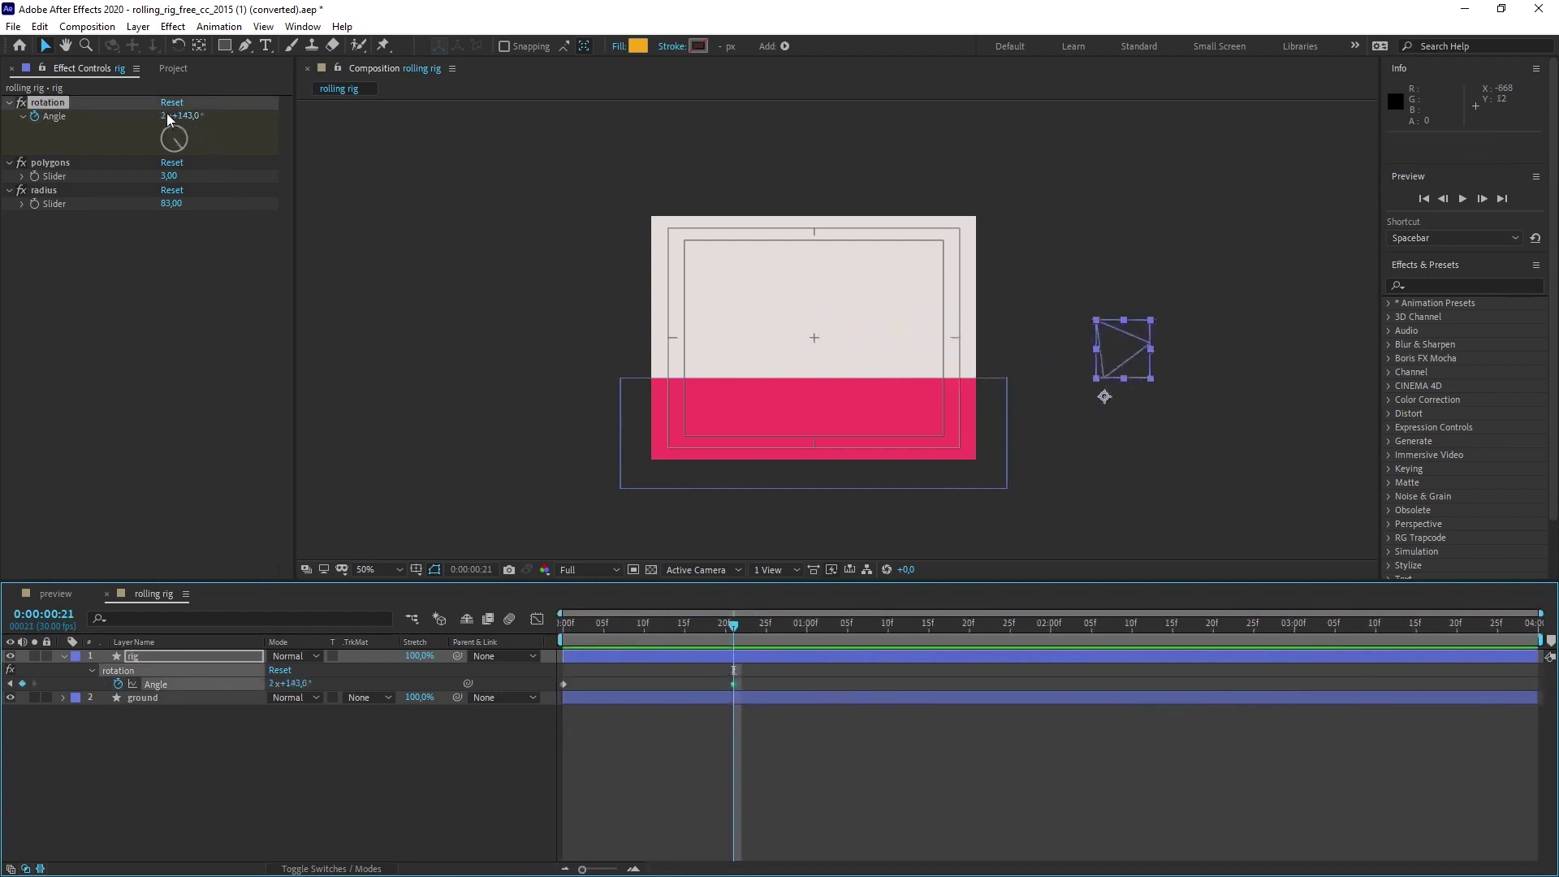
pyautogui.moveTo(189, 118); pyautogui.dragTo(95, 118)
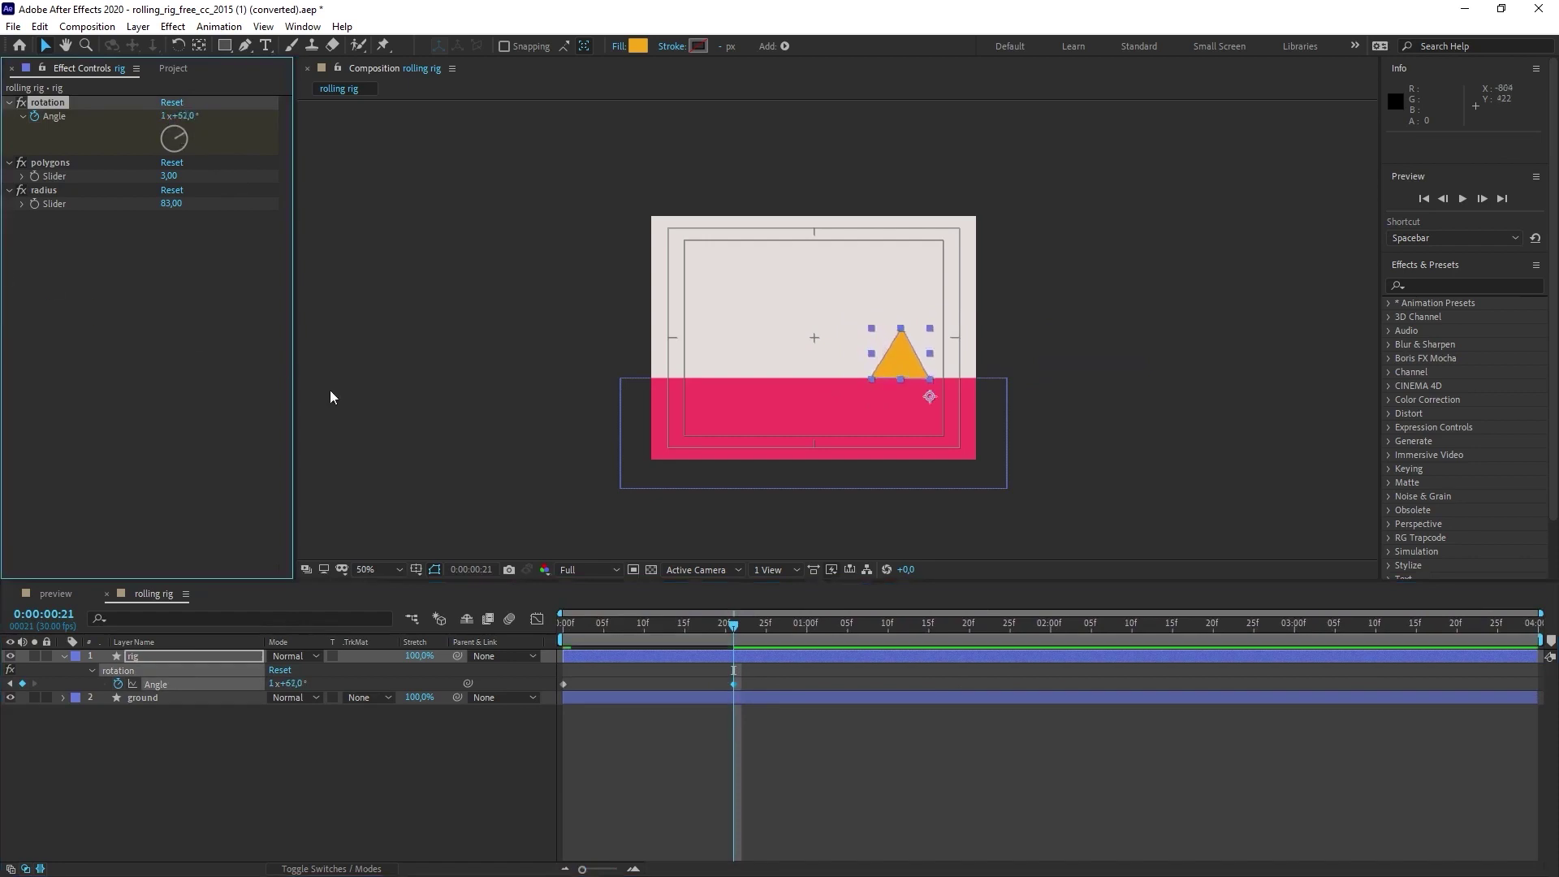
pyautogui.click(529, 759)
pyautogui.press('space')
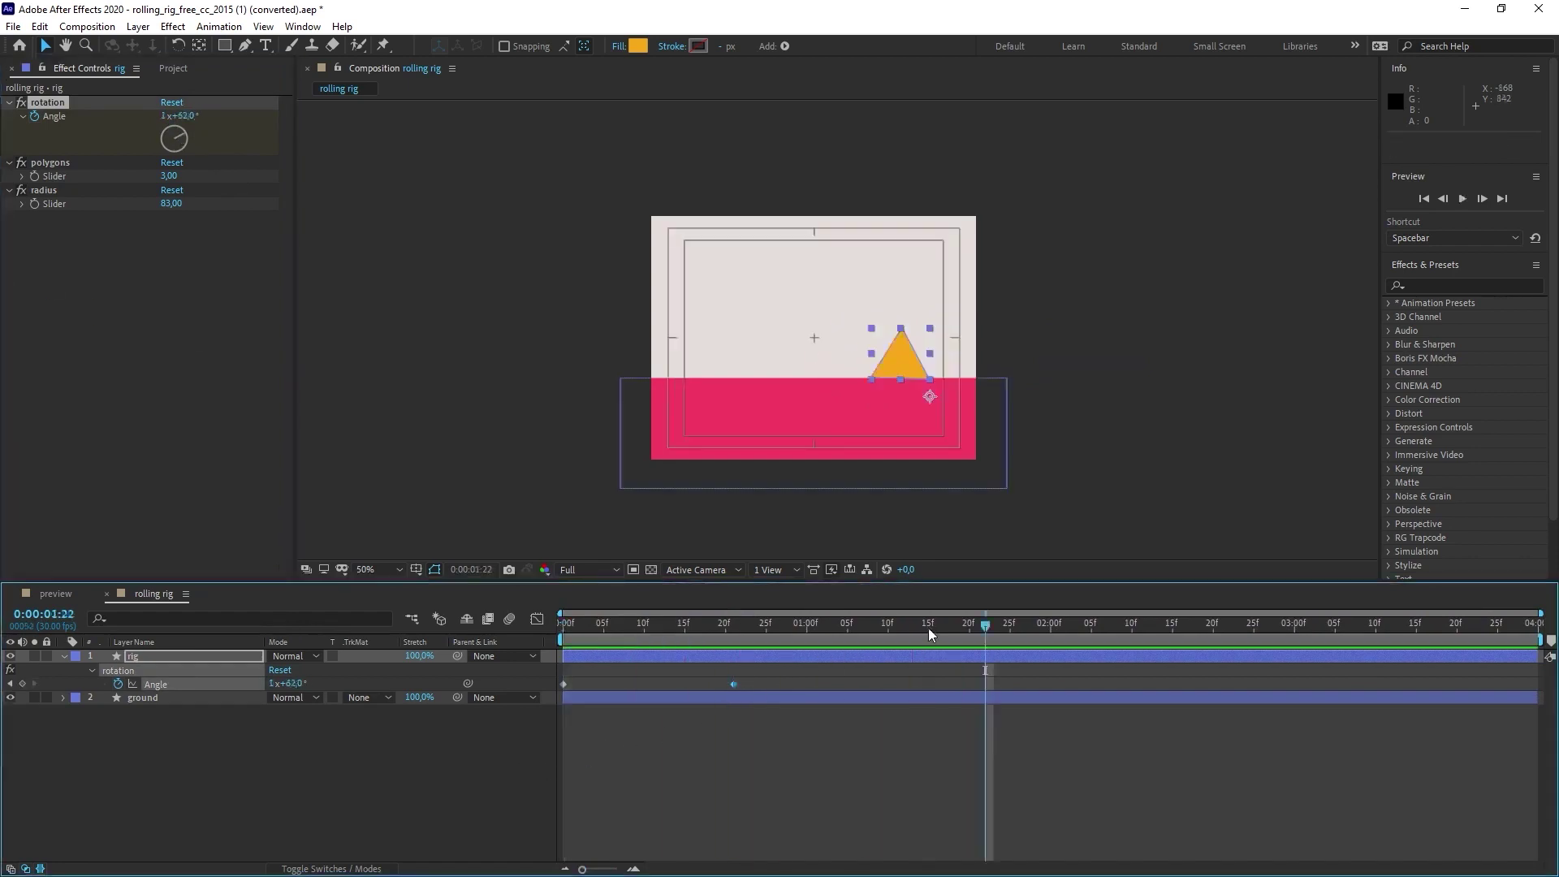
pyautogui.press('space')
pyautogui.moveTo(769, 669); pyautogui.dragTo(536, 692)
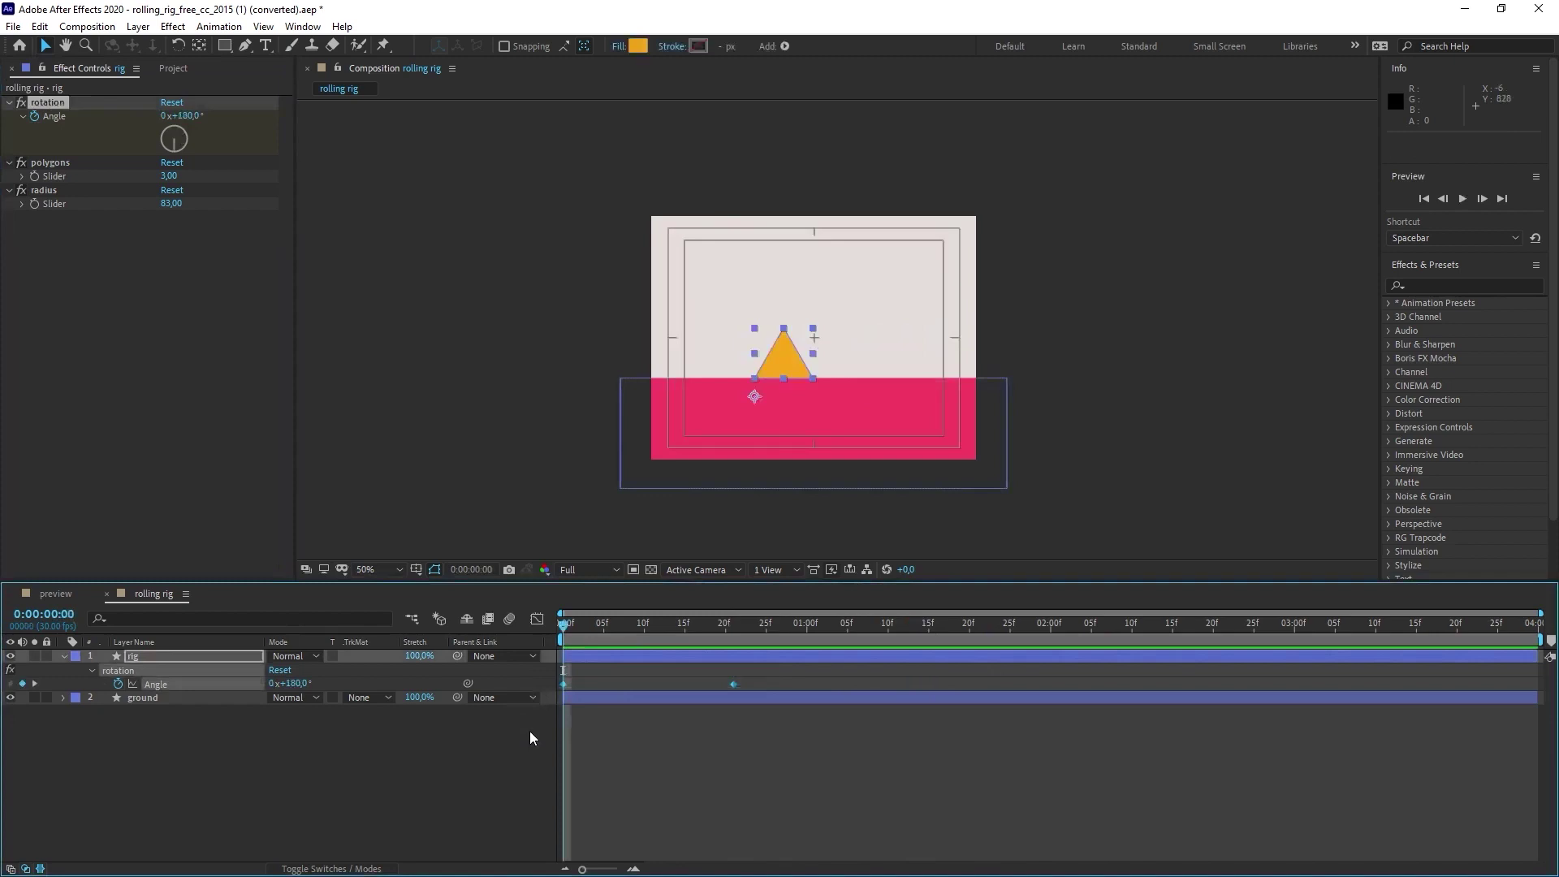
# - Delete the old Angle keyframes and set the rotation Angle to 180°
pyautogui.press('Delete')
pyautogui.click(293, 683)
pyautogui.write('0')
pyautogui.press('Return')
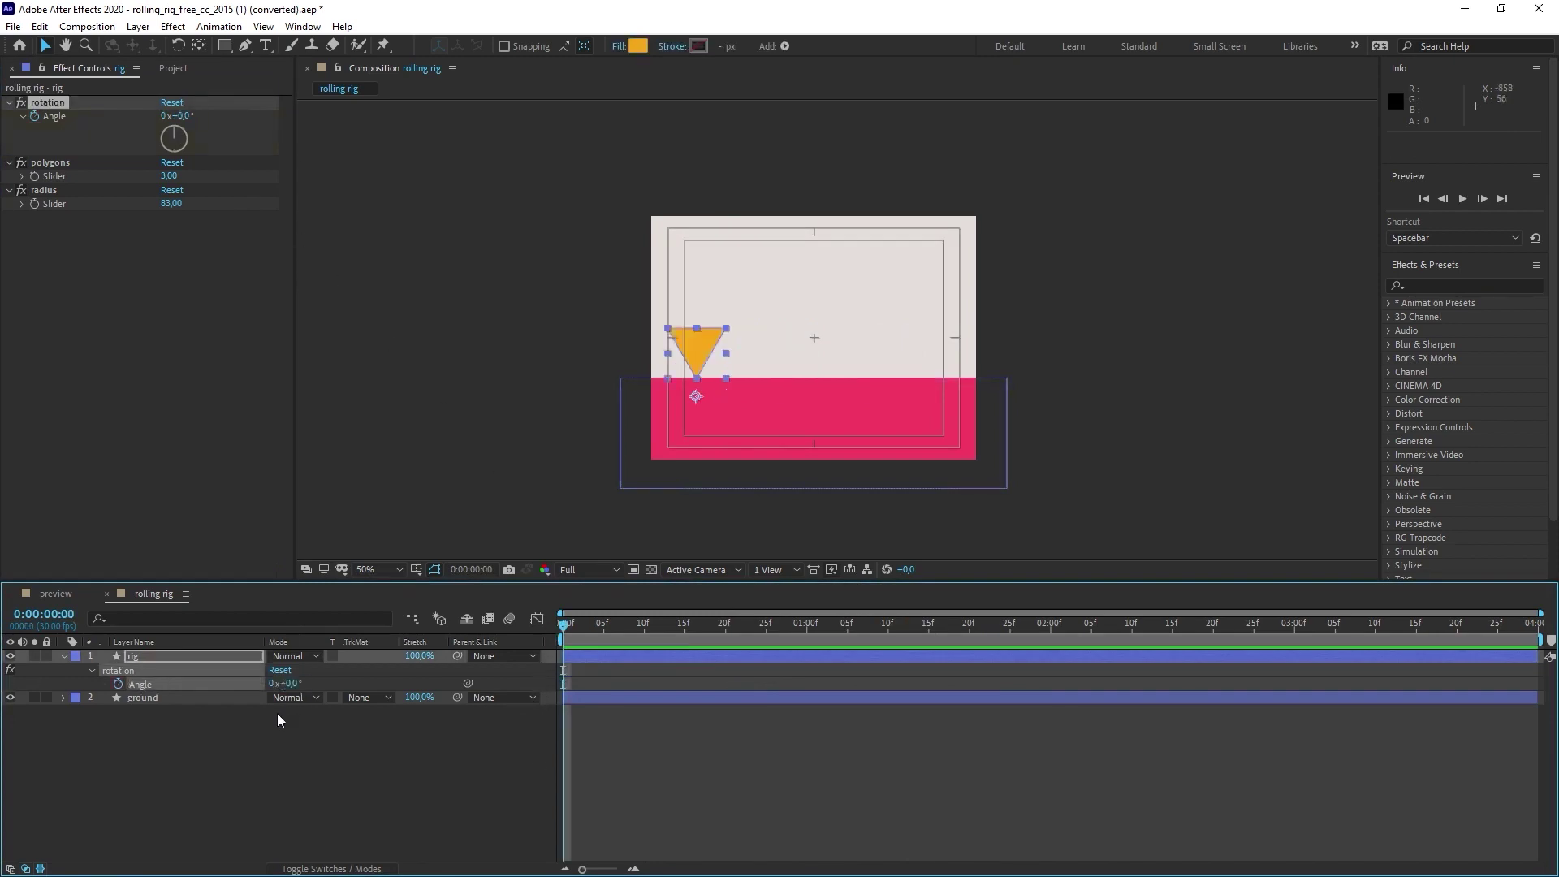
pyautogui.click(289, 684)
pyautogui.write('180')
pyautogui.press('Return')
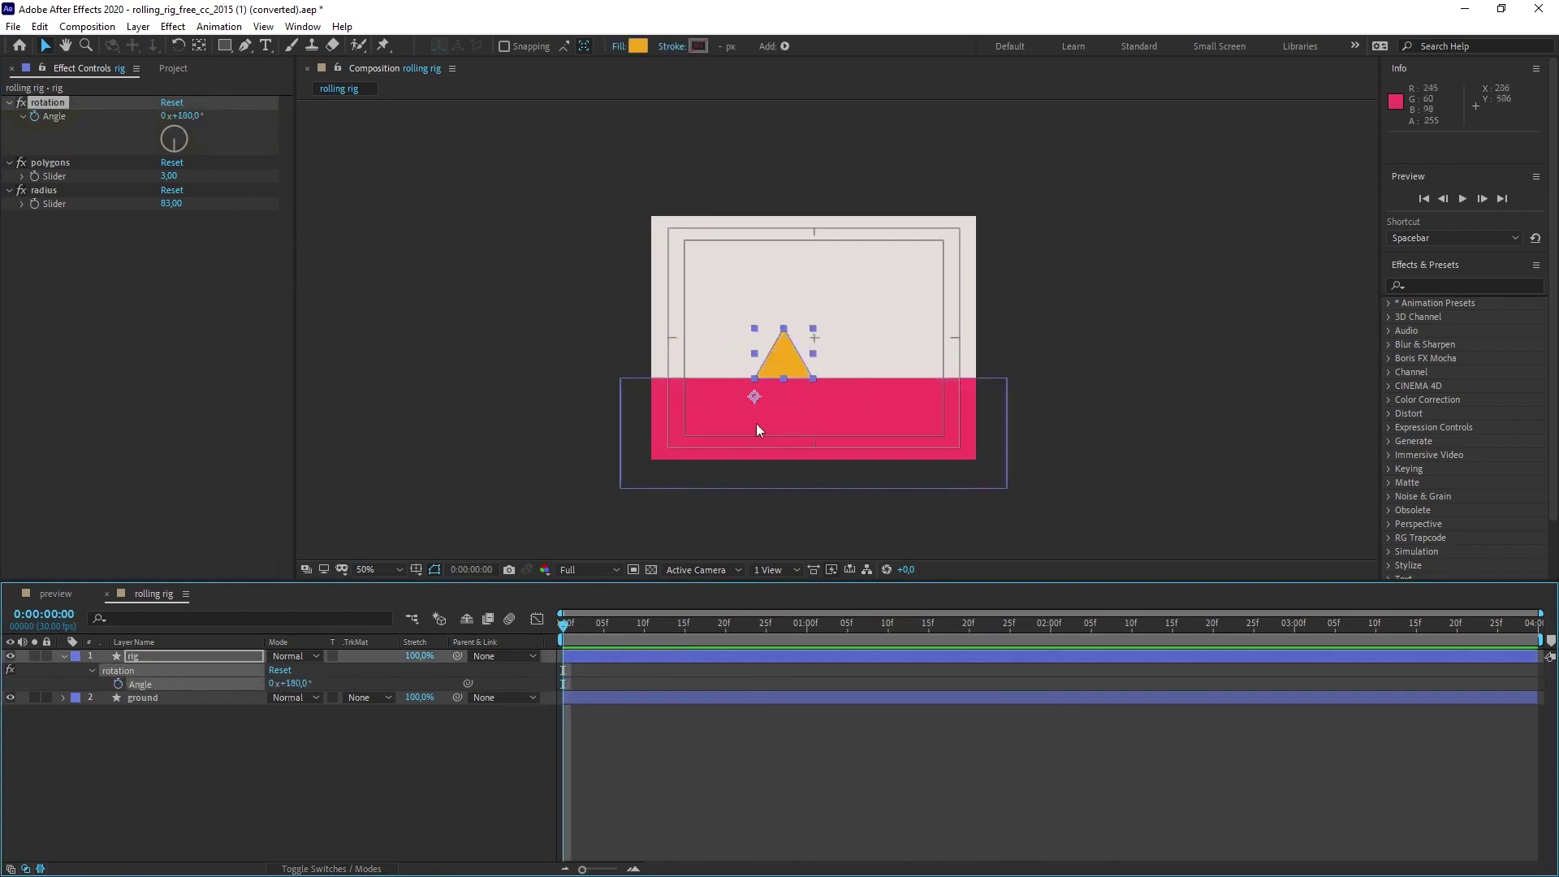
# - Keyframe Angle at frame 0, then set one full revolution at frame 19
pyautogui.click(118, 684)
pyautogui.press('pagedown')
pyautogui.press('pagedown')
pyautogui.press('pagedown')
pyautogui.press('pagedown')
pyautogui.press('pagedown')
pyautogui.press('pagedown')
pyautogui.press('pagedown')
pyautogui.press('pagedown')
pyautogui.press('pagedown')
pyautogui.press('pagedown')
pyautogui.press('pagedown')
pyautogui.press('pagedown')
pyautogui.press('pagedown')
pyautogui.press('pagedown')
pyautogui.press('pagedown')
pyautogui.press('pagedown')
pyautogui.press('pagedown')
pyautogui.press('pagedown')
pyautogui.press('pagedown')
pyautogui.click(273, 684)
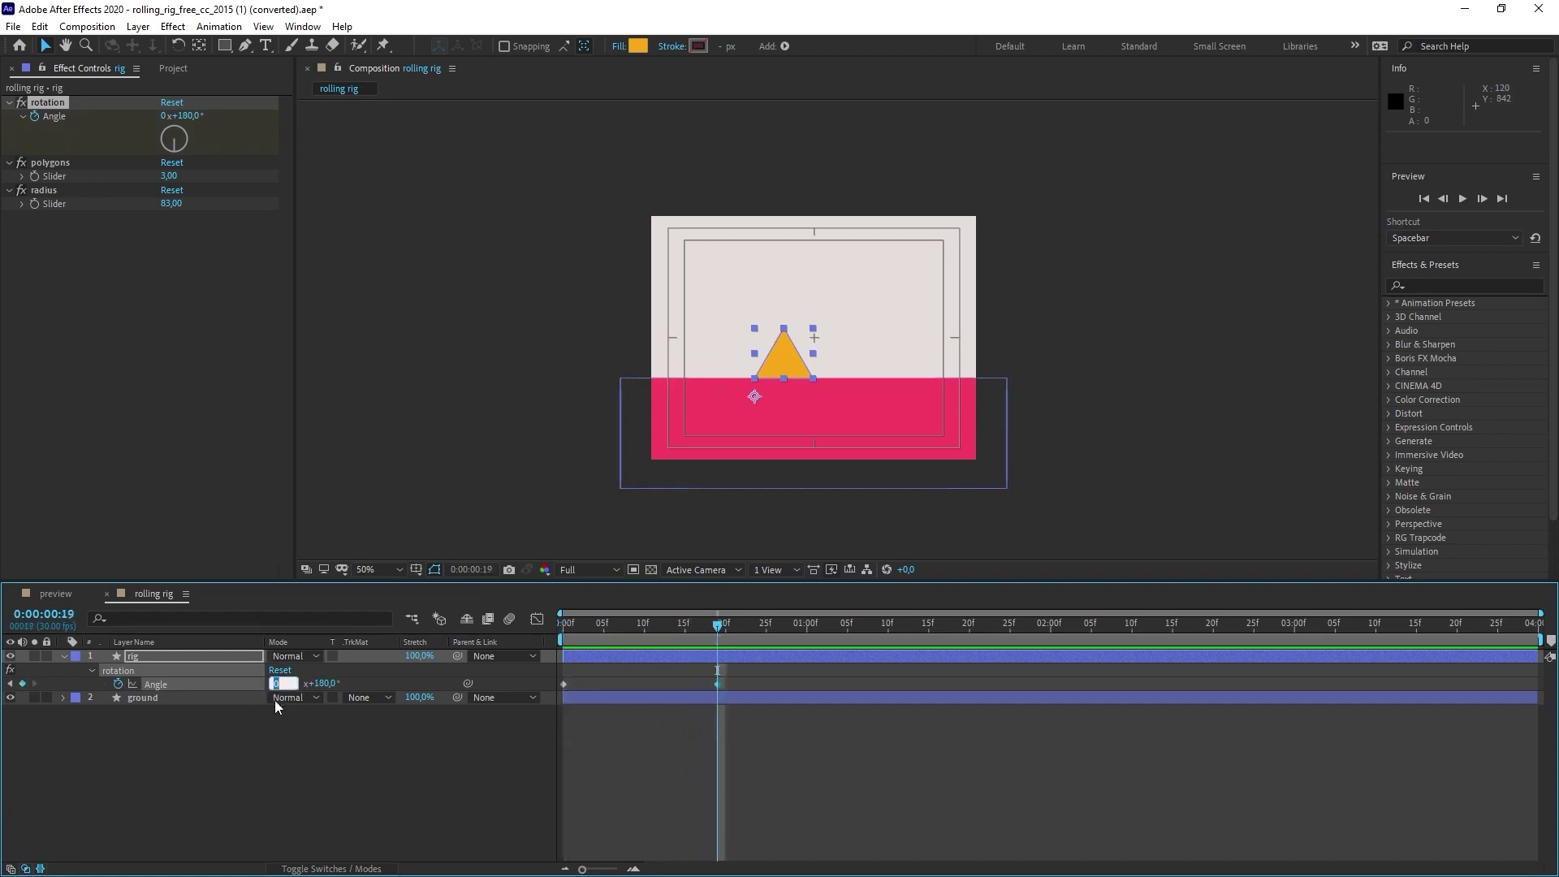
pyautogui.hotkey('ctrl', 'z')
pyautogui.click(275, 685)
pyautogui.write('1')
pyautogui.press('Return')
# - Preview the roll, then move the second Angle keyframe to 0:00:02:06
pyautogui.press('Home')
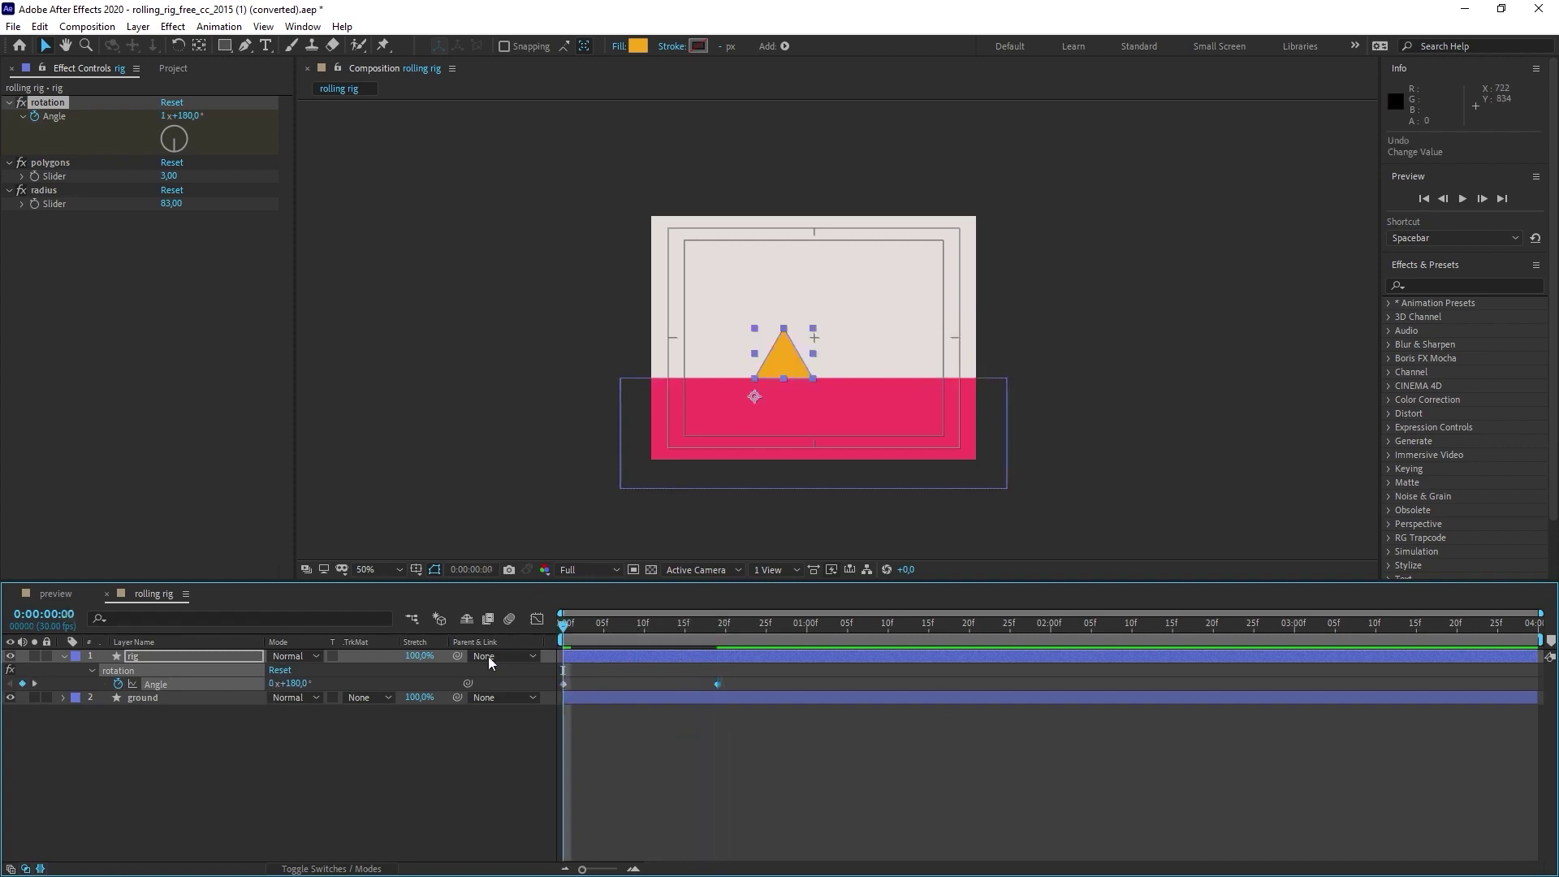
pyautogui.press('space')
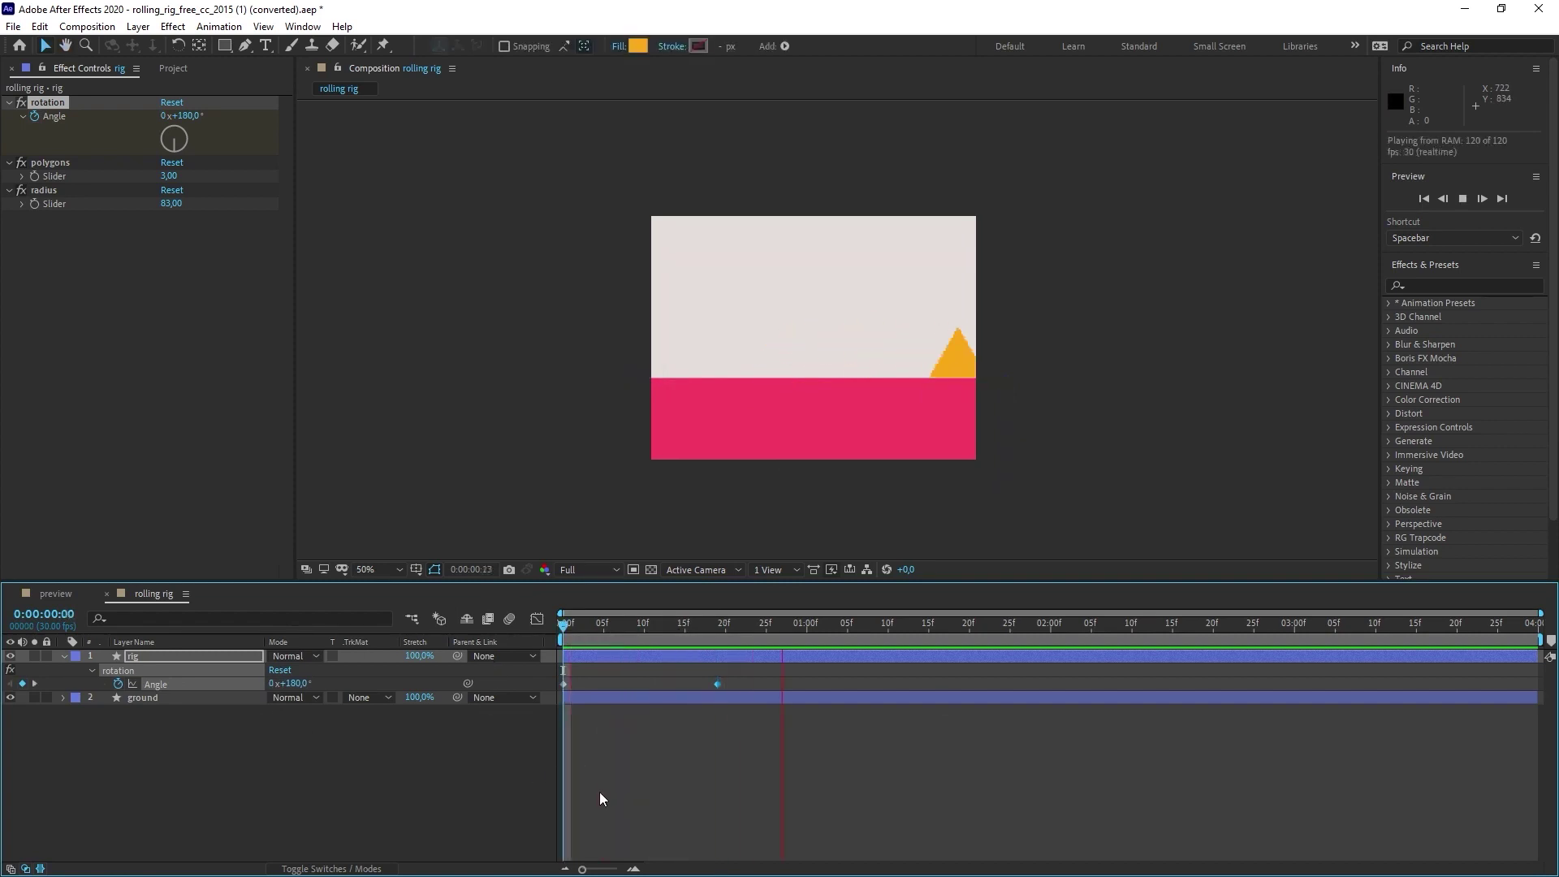
pyautogui.press('space')
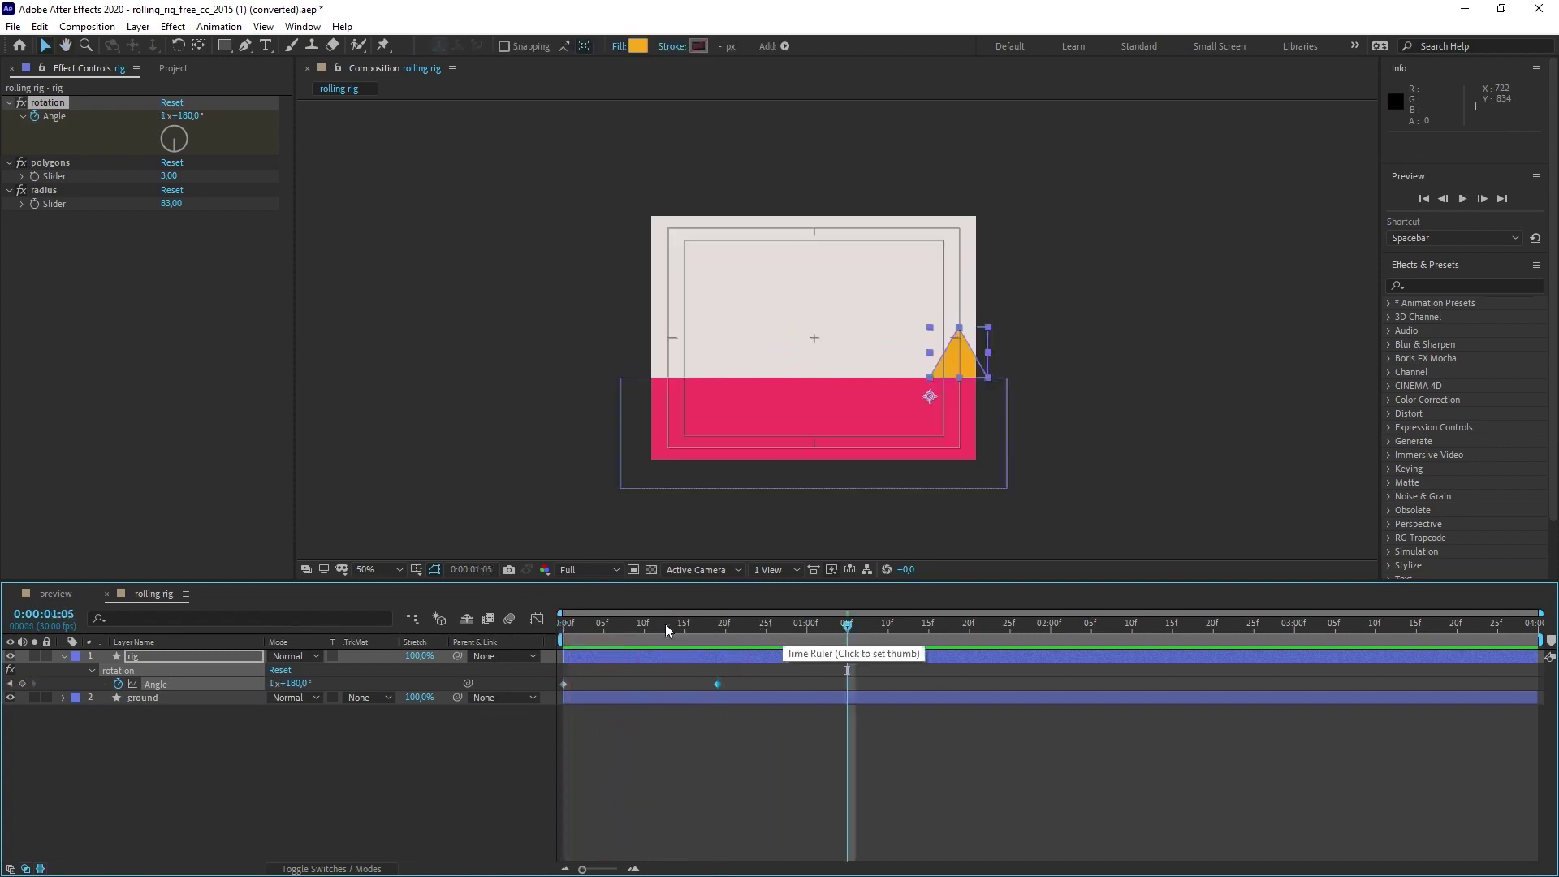
pyautogui.moveTo(583, 629); pyautogui.dragTo(552, 648)
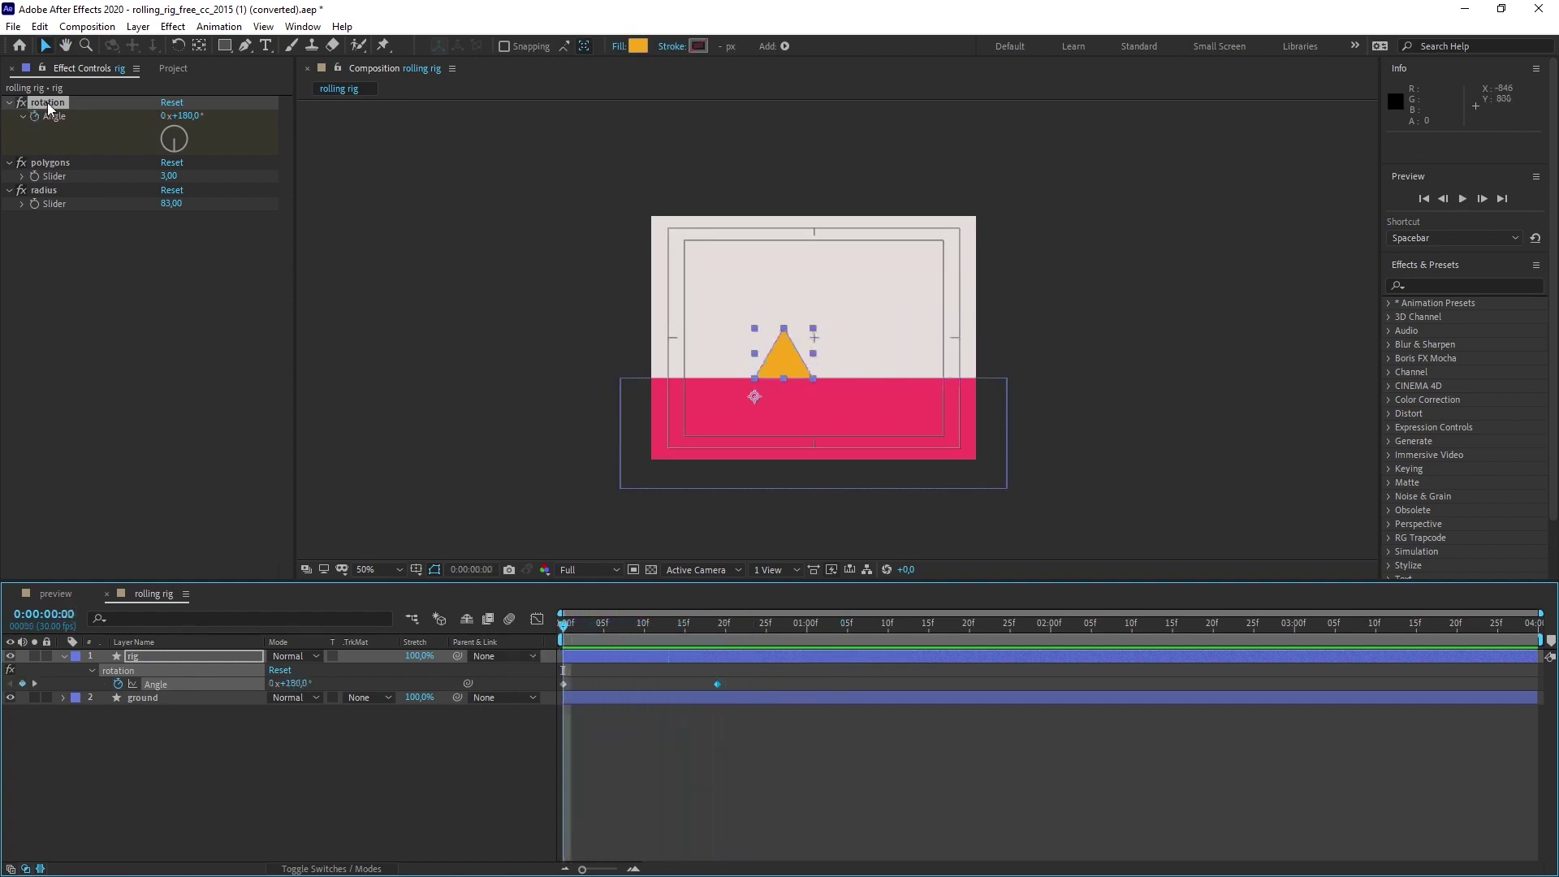
pyautogui.moveTo(719, 684); pyautogui.dragTo(1105, 700)
pyautogui.press('k')
pyautogui.click(277, 684)
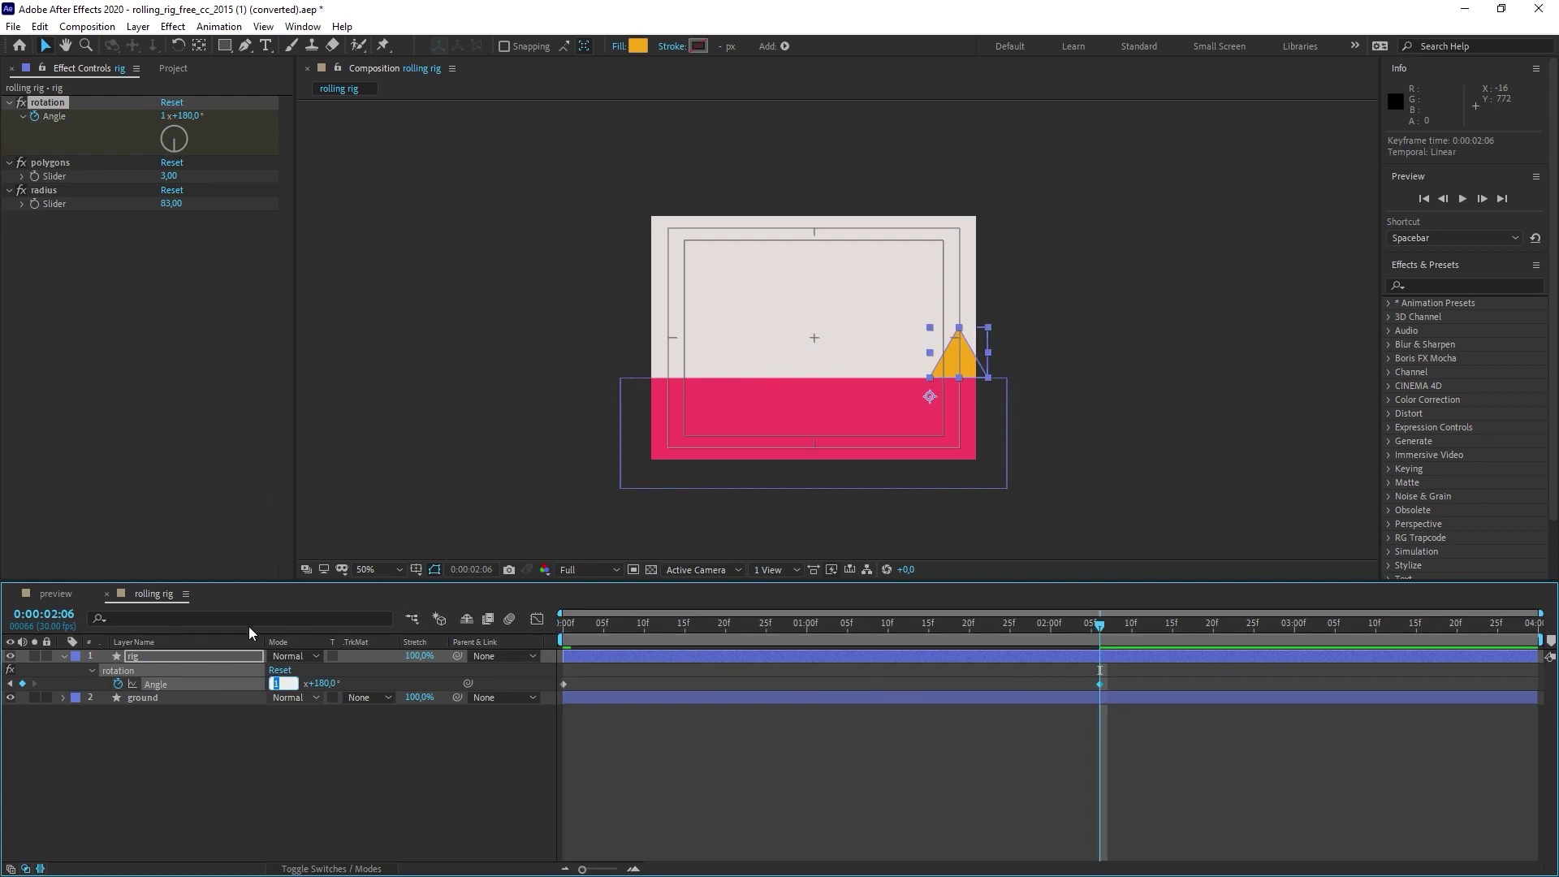
# - Set the end keyframe's Angle to 2 revolutions and return to the start
pyautogui.write('2')
pyautogui.press('Return')
pyautogui.press('Home')
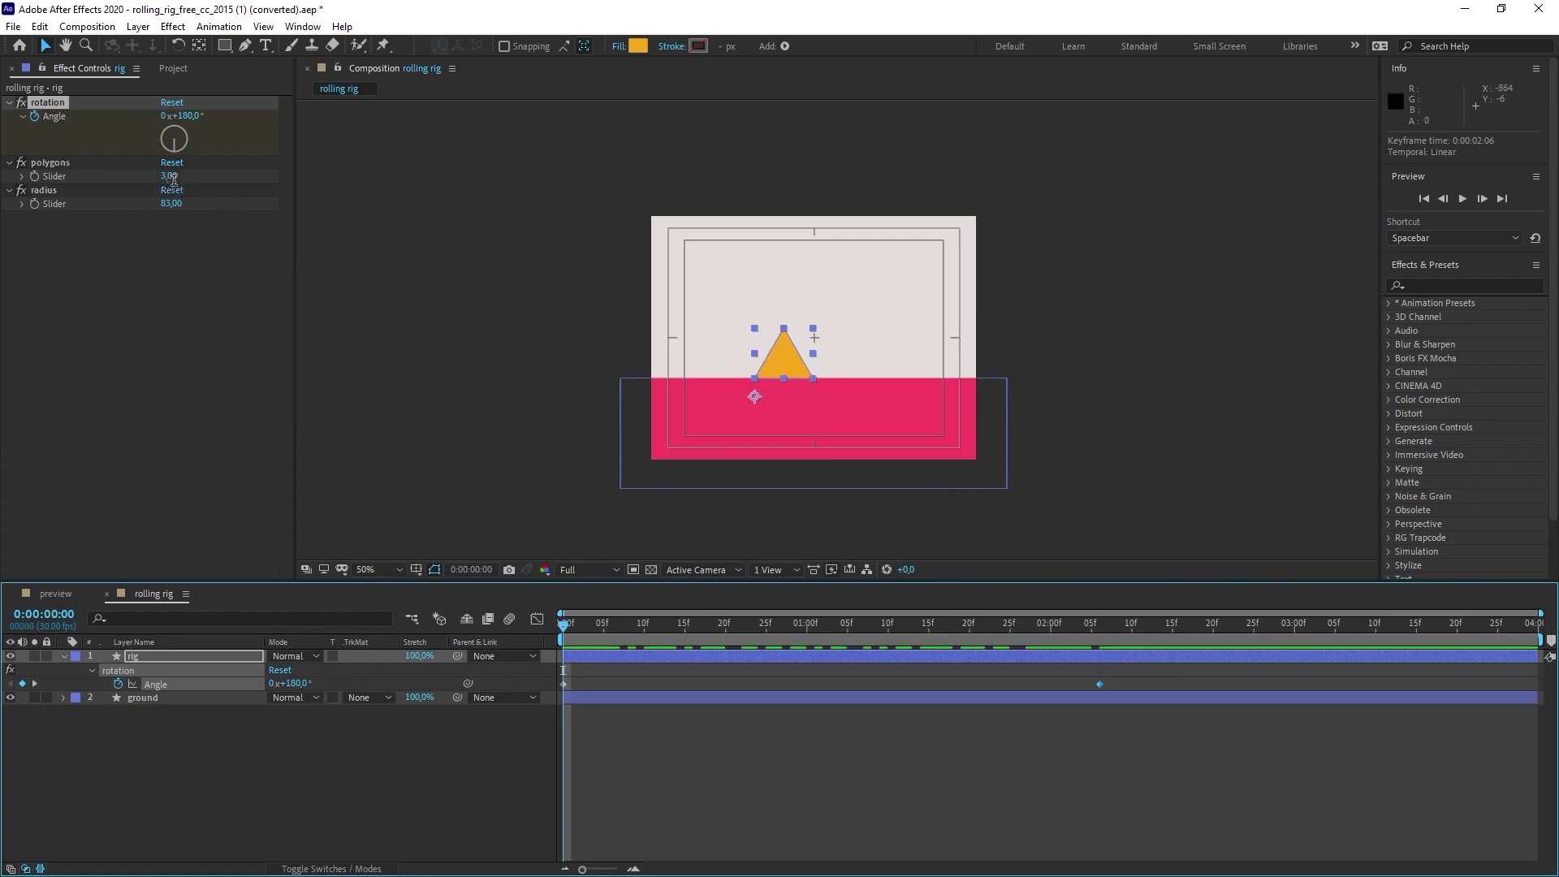
# - Try 4, 5, 6, 7 and 12 polygon sides, settling on 10
pyautogui.click(172, 179)
pyautogui.click(171, 180)
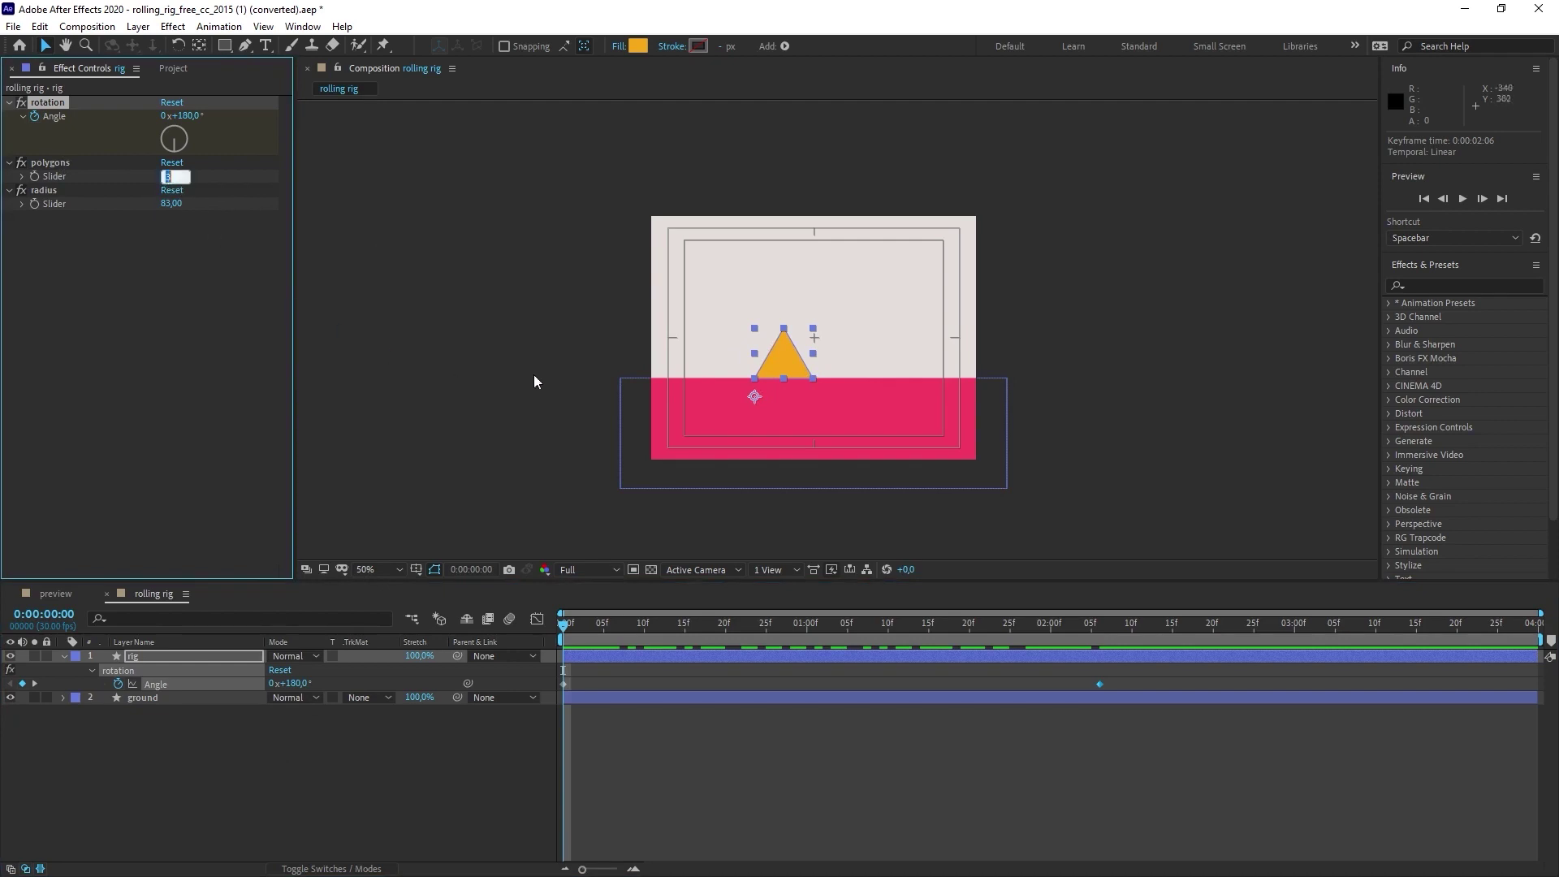
pyautogui.write('4')
pyautogui.press('Return')
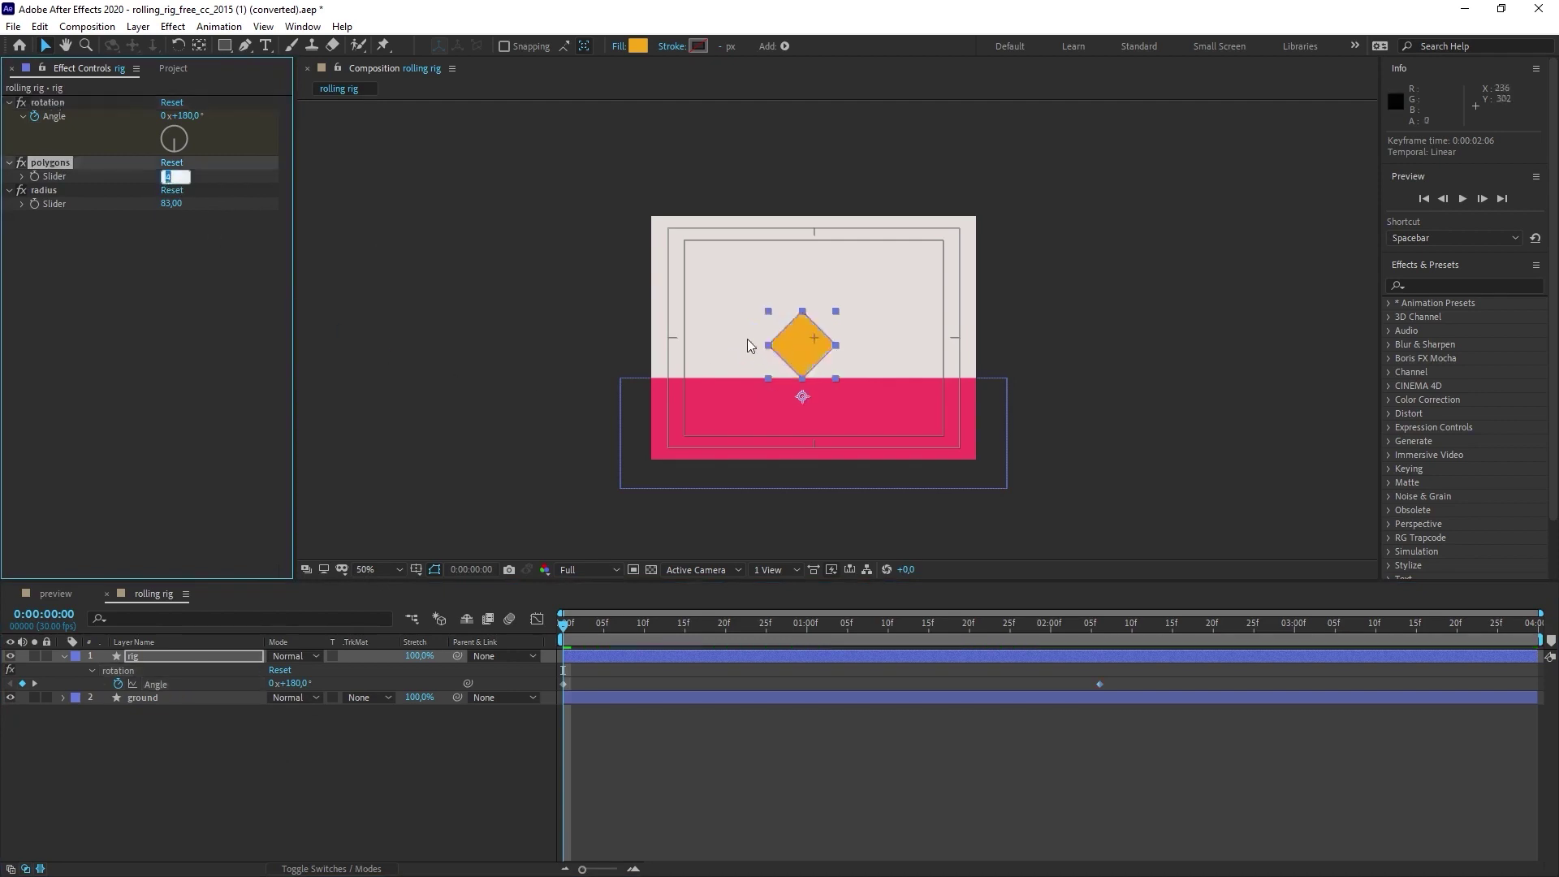
pyautogui.write('5')
pyautogui.press('Return')
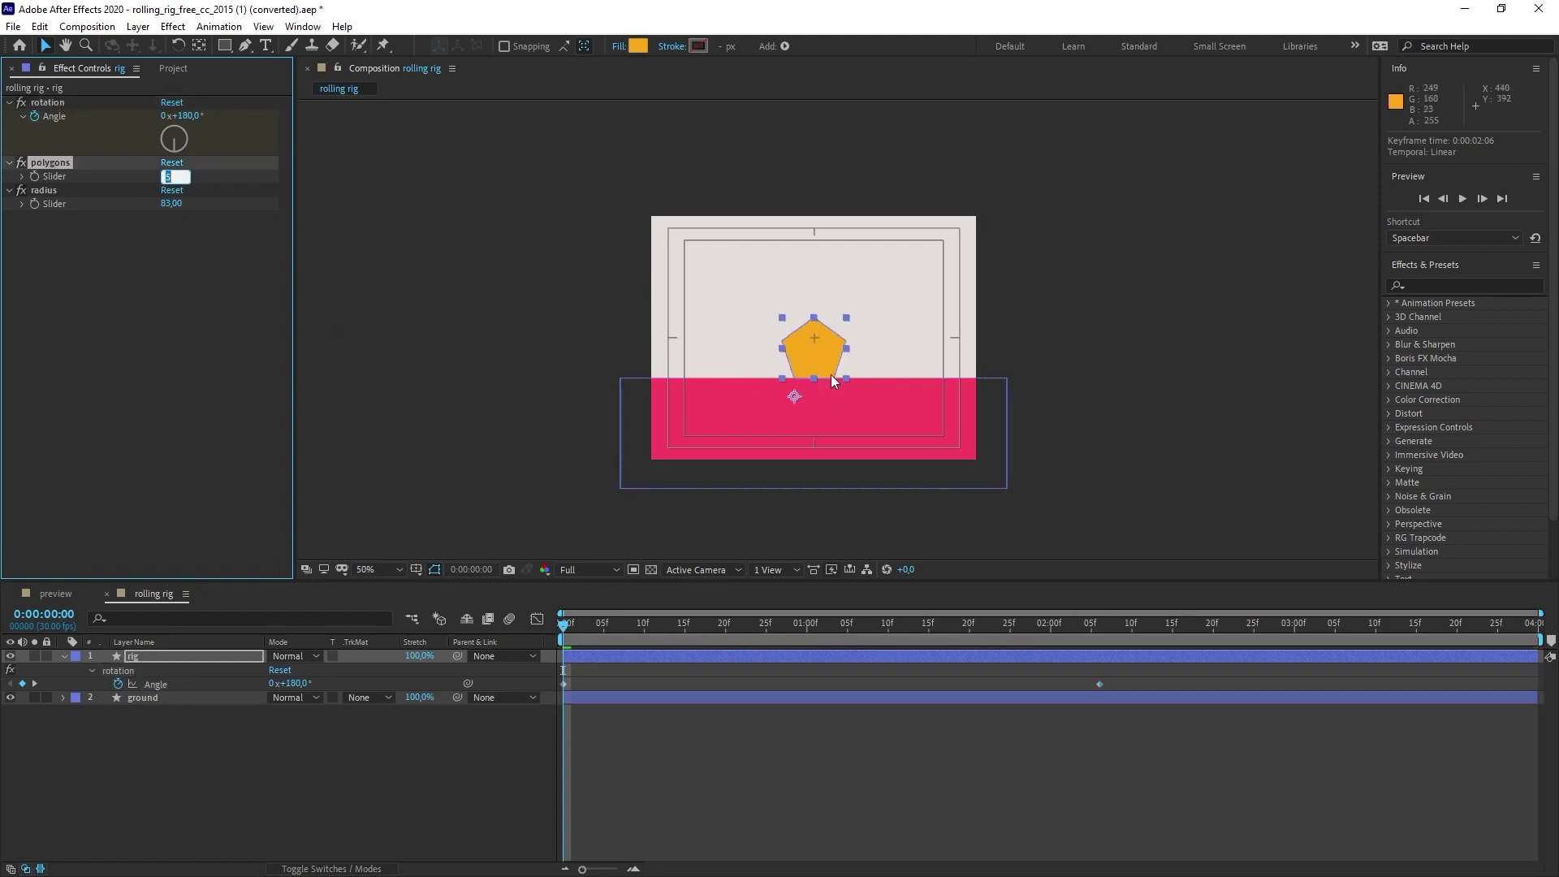
pyautogui.write('6')
pyautogui.press('Return')
pyautogui.write('7')
pyautogui.press('Return')
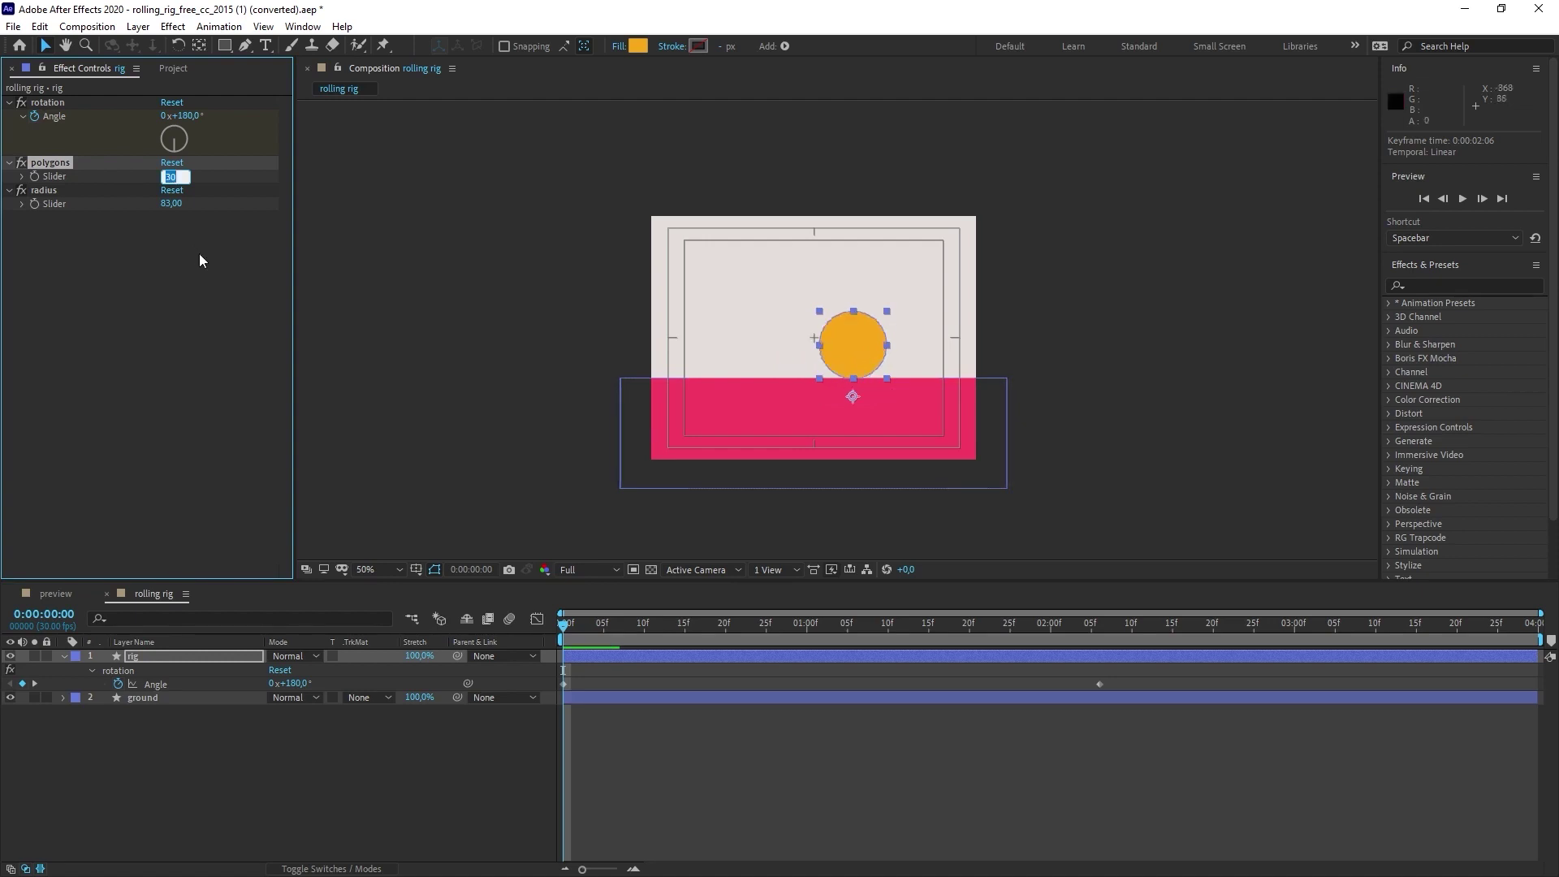
pyautogui.write('12')
pyautogui.press('Return')
pyautogui.write('10')
pyautogui.press('Return')
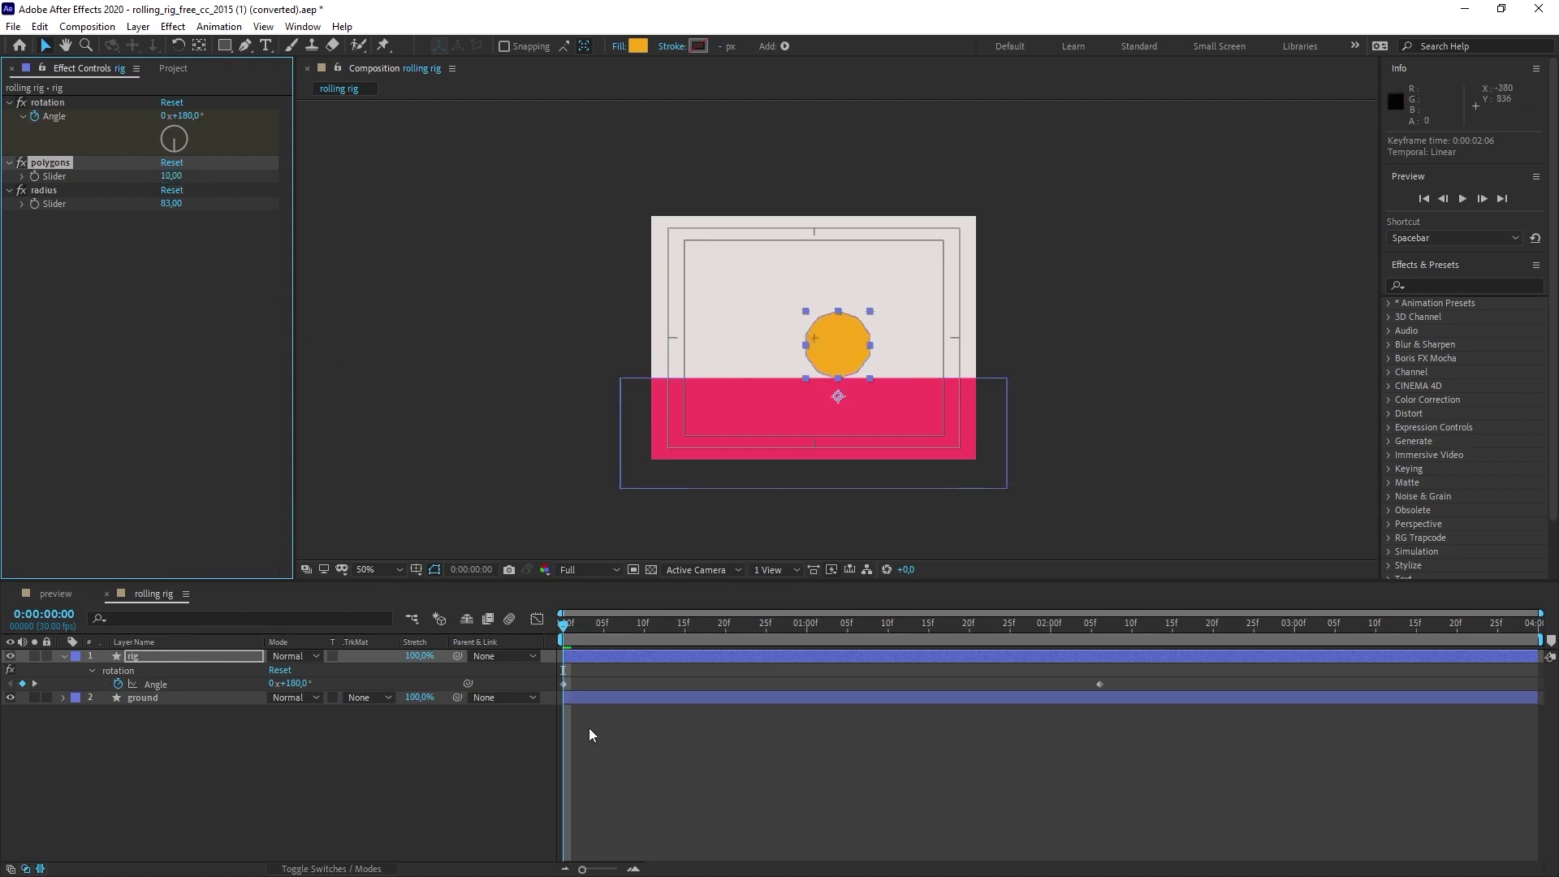
# - Fit the composition in the viewer and set the polygons slider back to 3
pyautogui.click(376, 569)
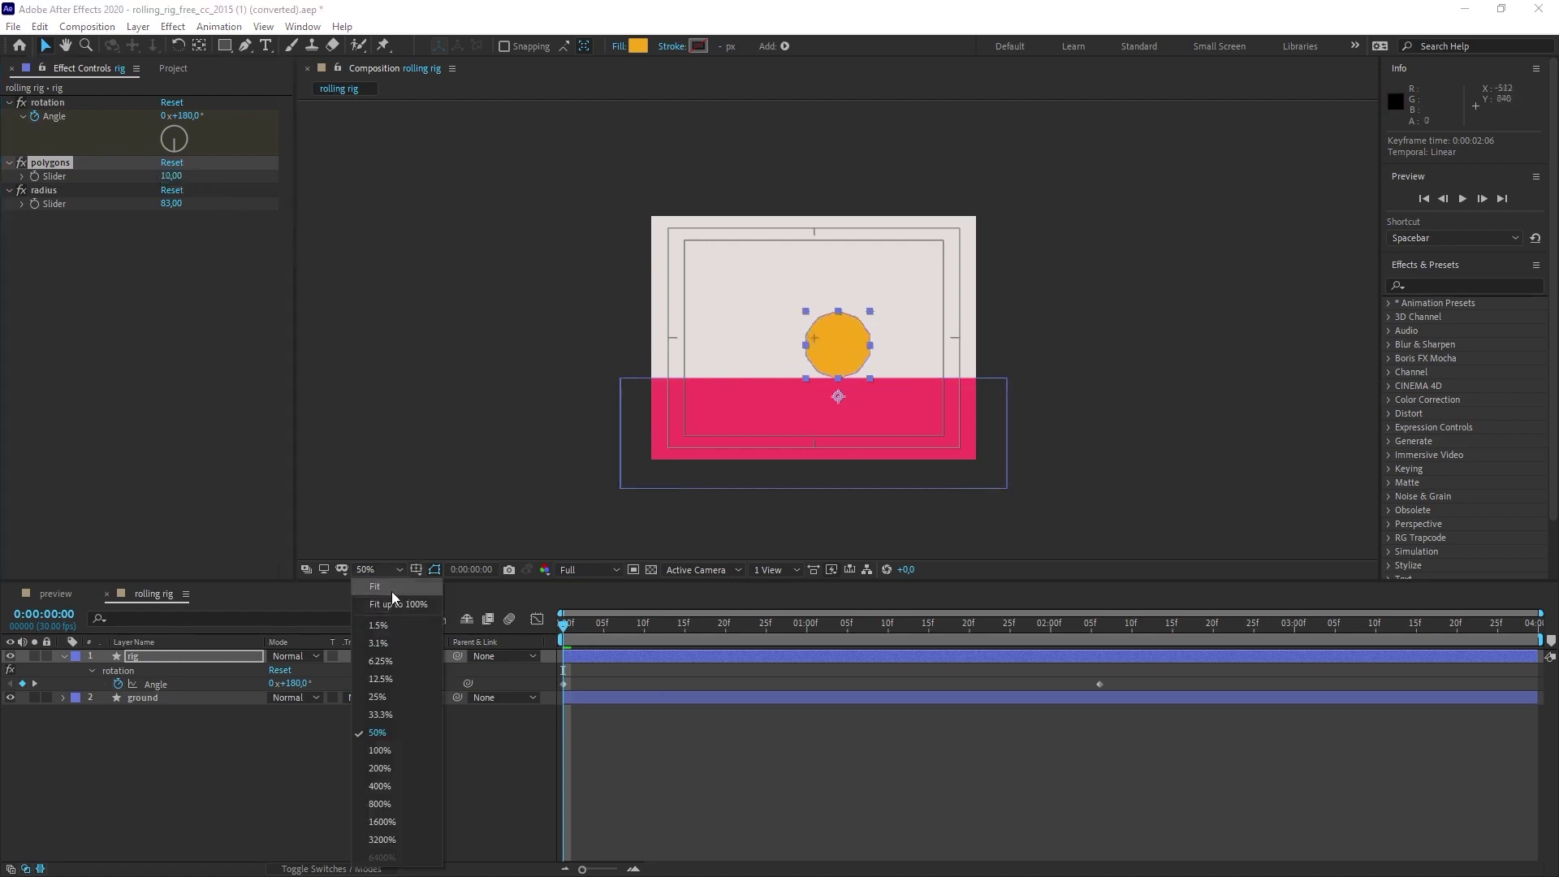
pyautogui.click(395, 598)
pyautogui.click(571, 625)
pyautogui.click(565, 626)
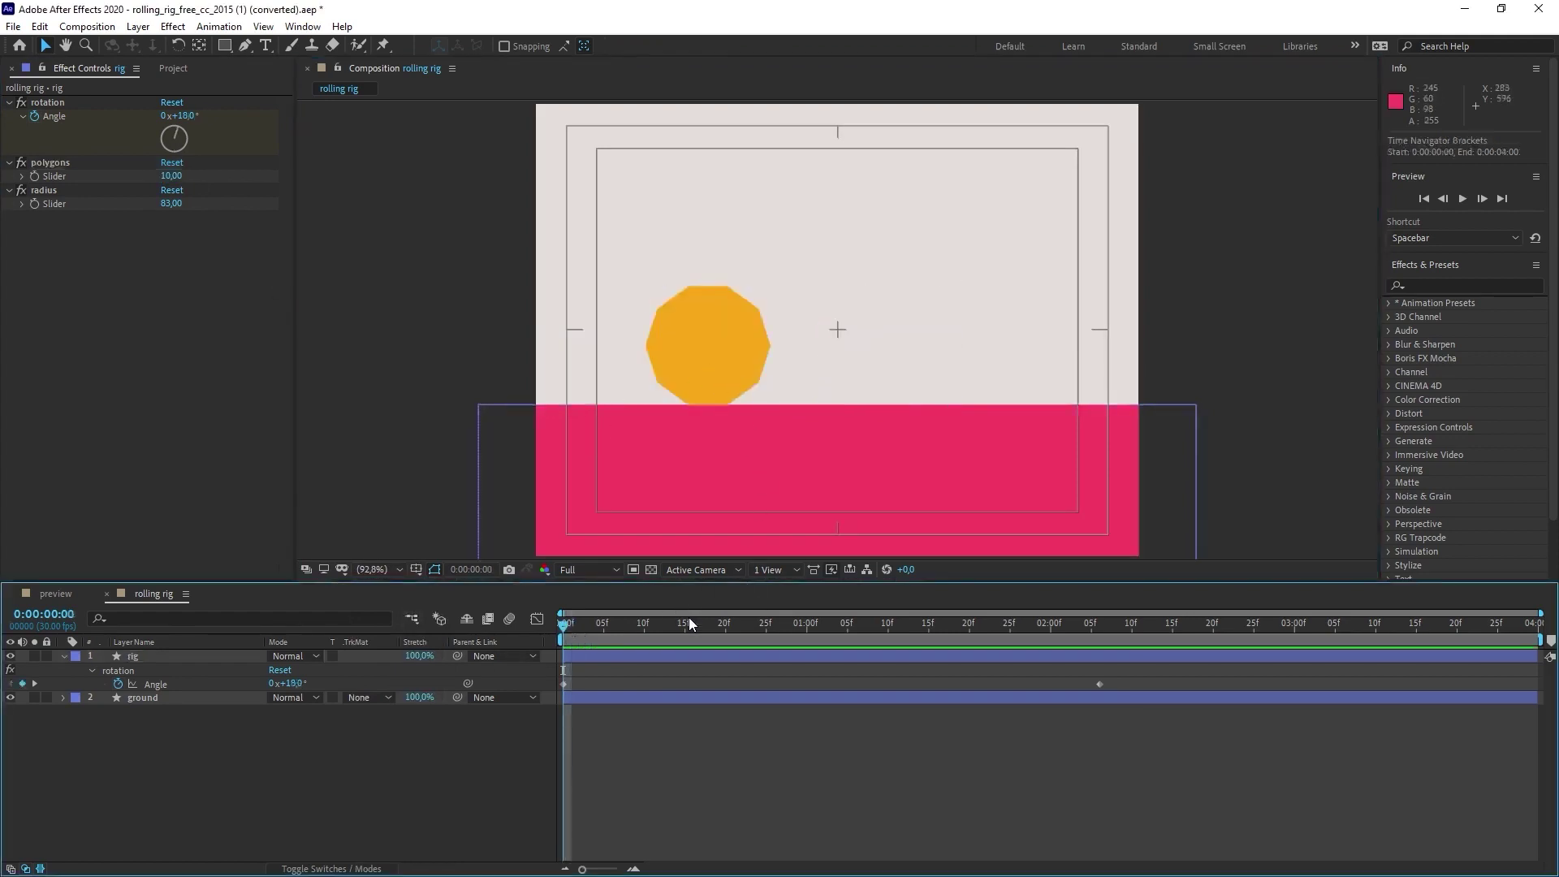
pyautogui.click(172, 176)
pyautogui.write('3')
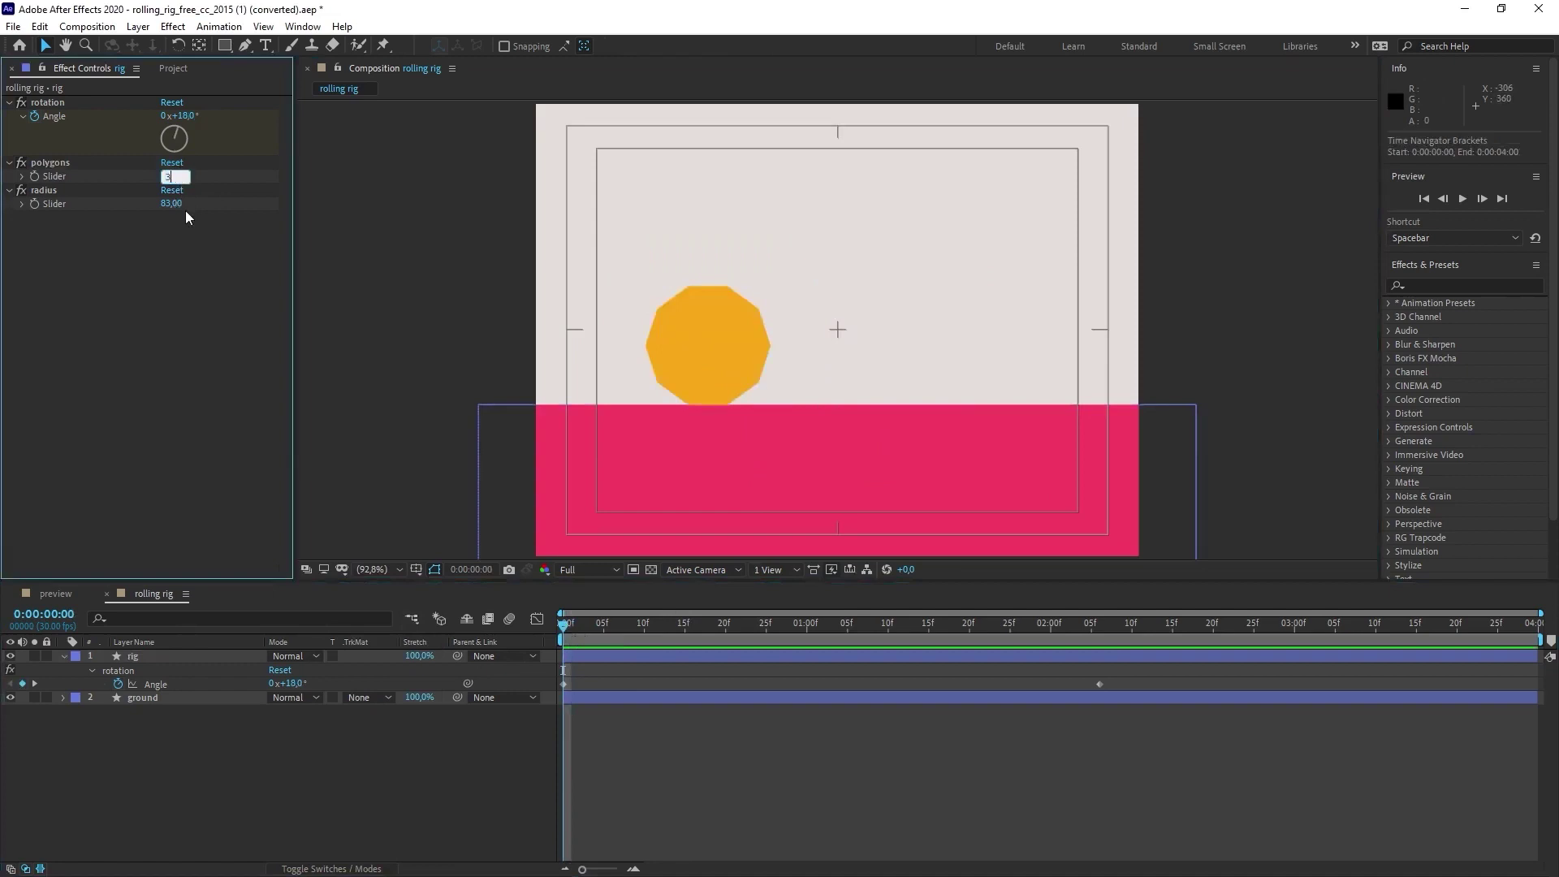
pyautogui.press('Return')
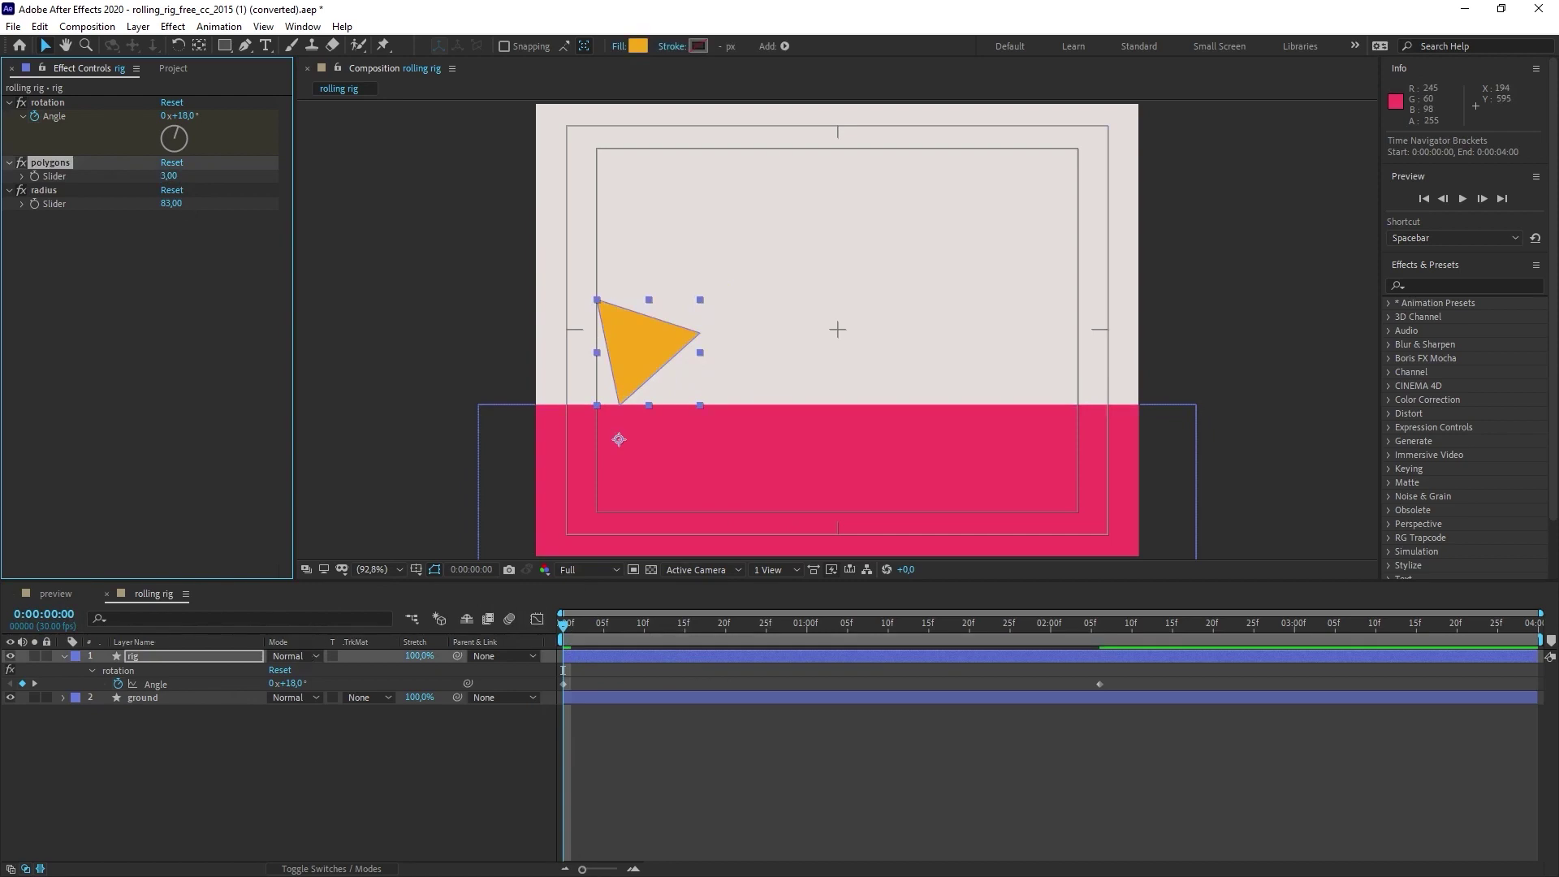
# - Hide the pink ground layer and preview the triangle rolling
pyautogui.click(9, 698)
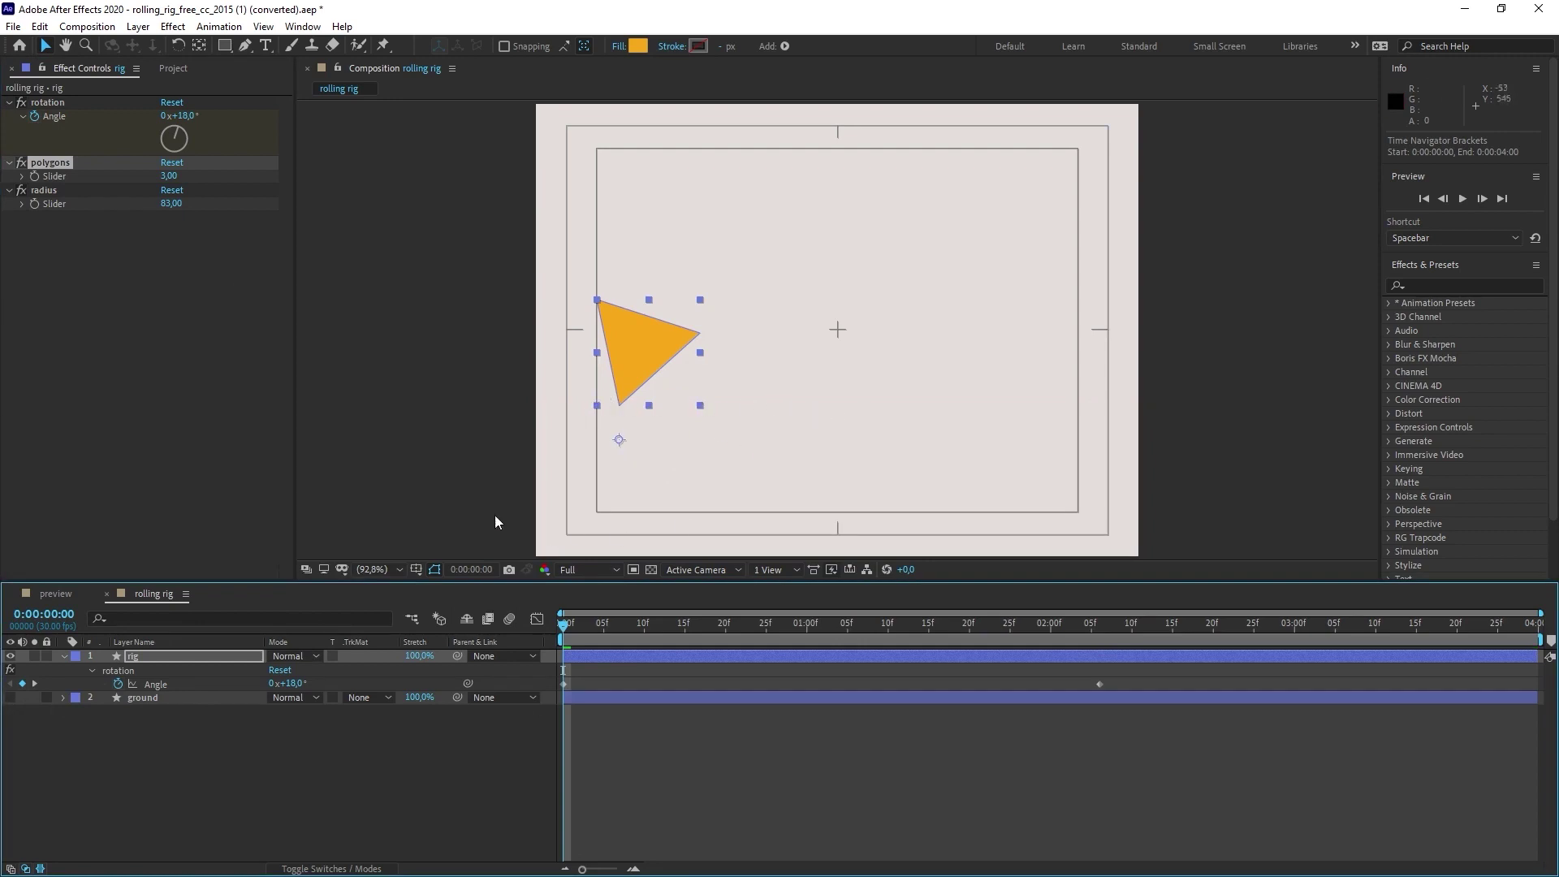
pyautogui.press('space')
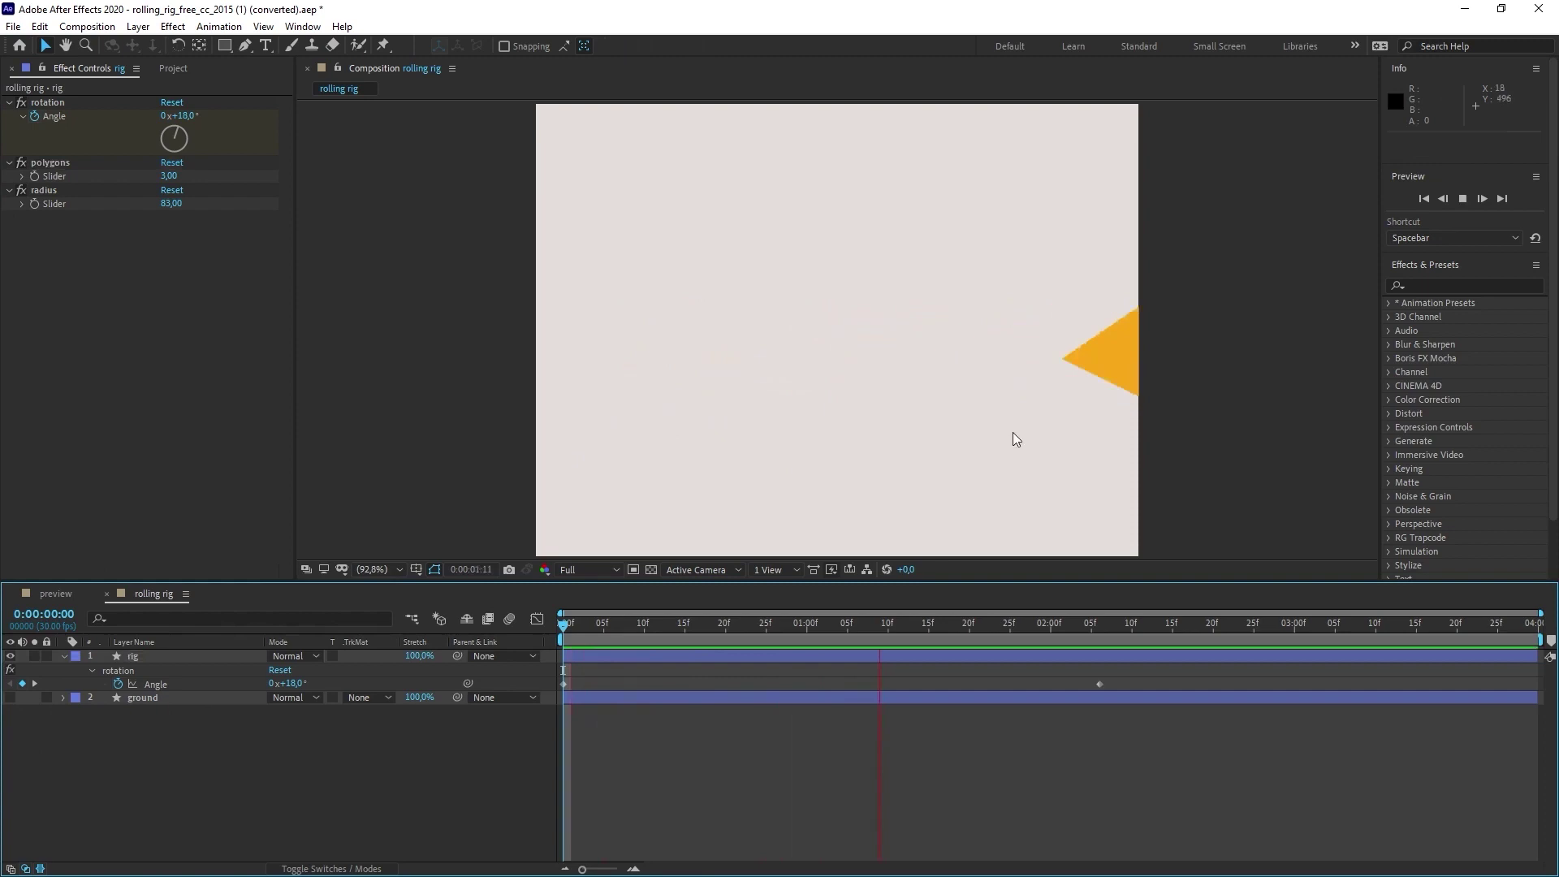
pyautogui.press('space')
# - Show the ground again, scrub the radius up to 189, and preview the larger triangle
pyautogui.click(10, 698)
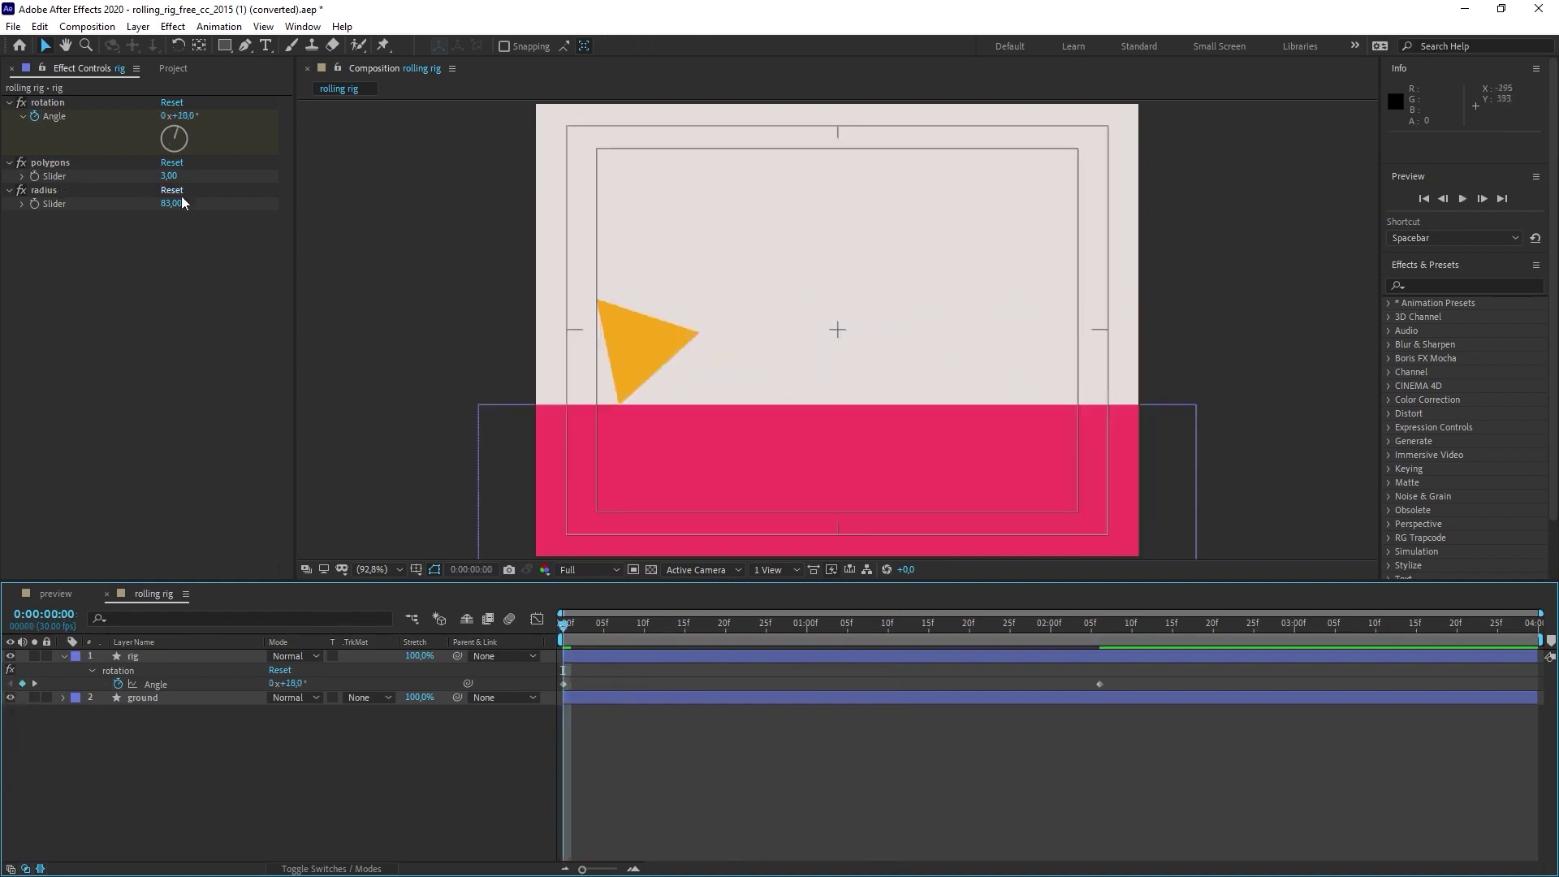
pyautogui.click(35, 190)
pyautogui.moveTo(171, 203); pyautogui.dragTo(276, 222)
pyautogui.click(337, 762)
pyautogui.press('space')
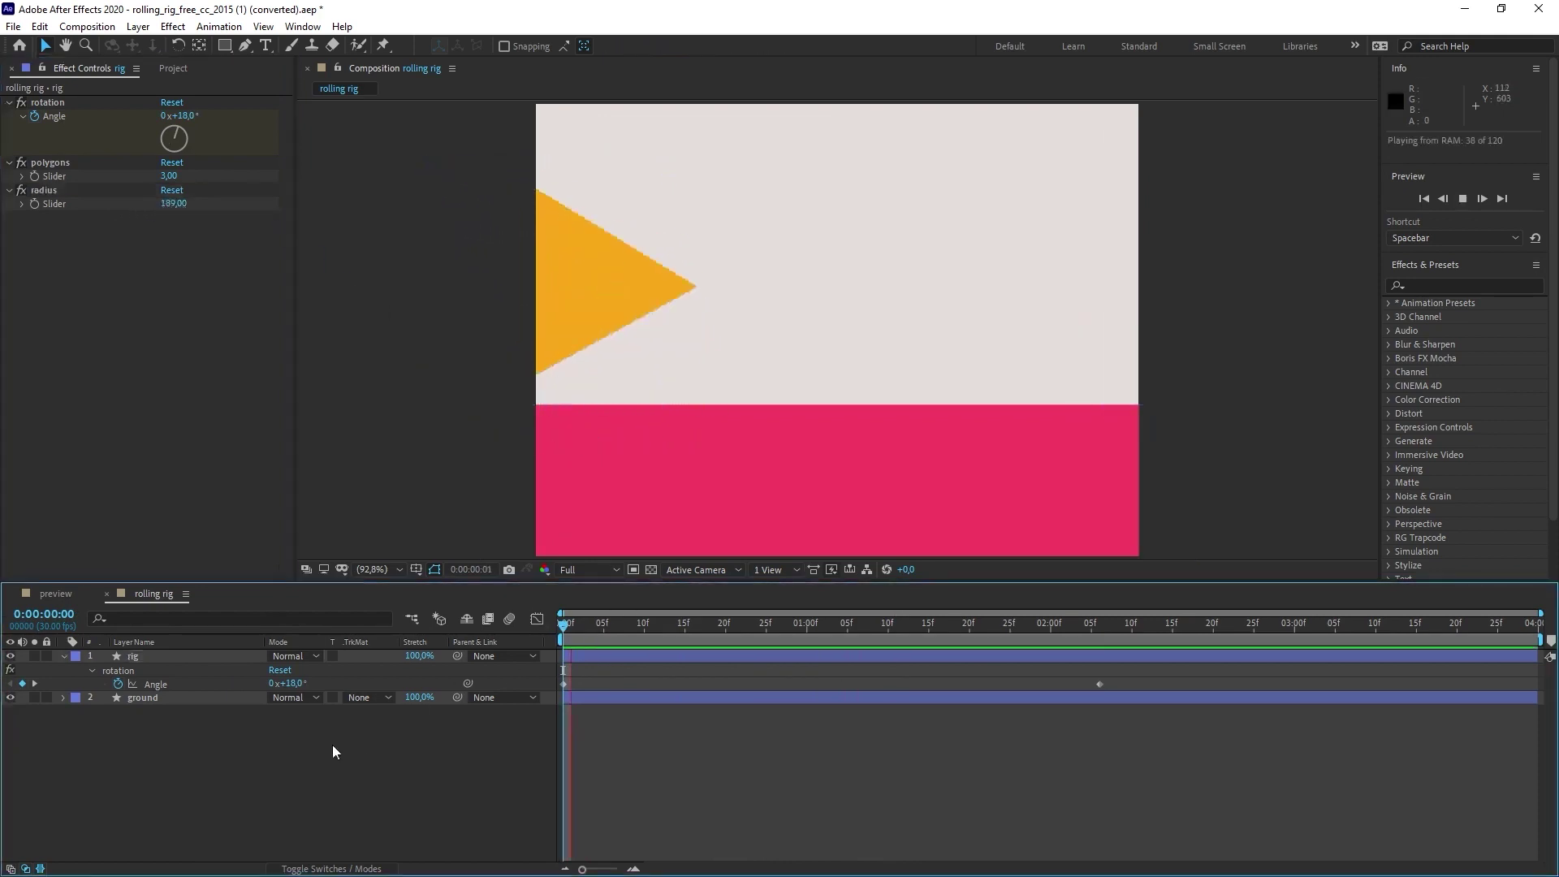
pyautogui.press('space')
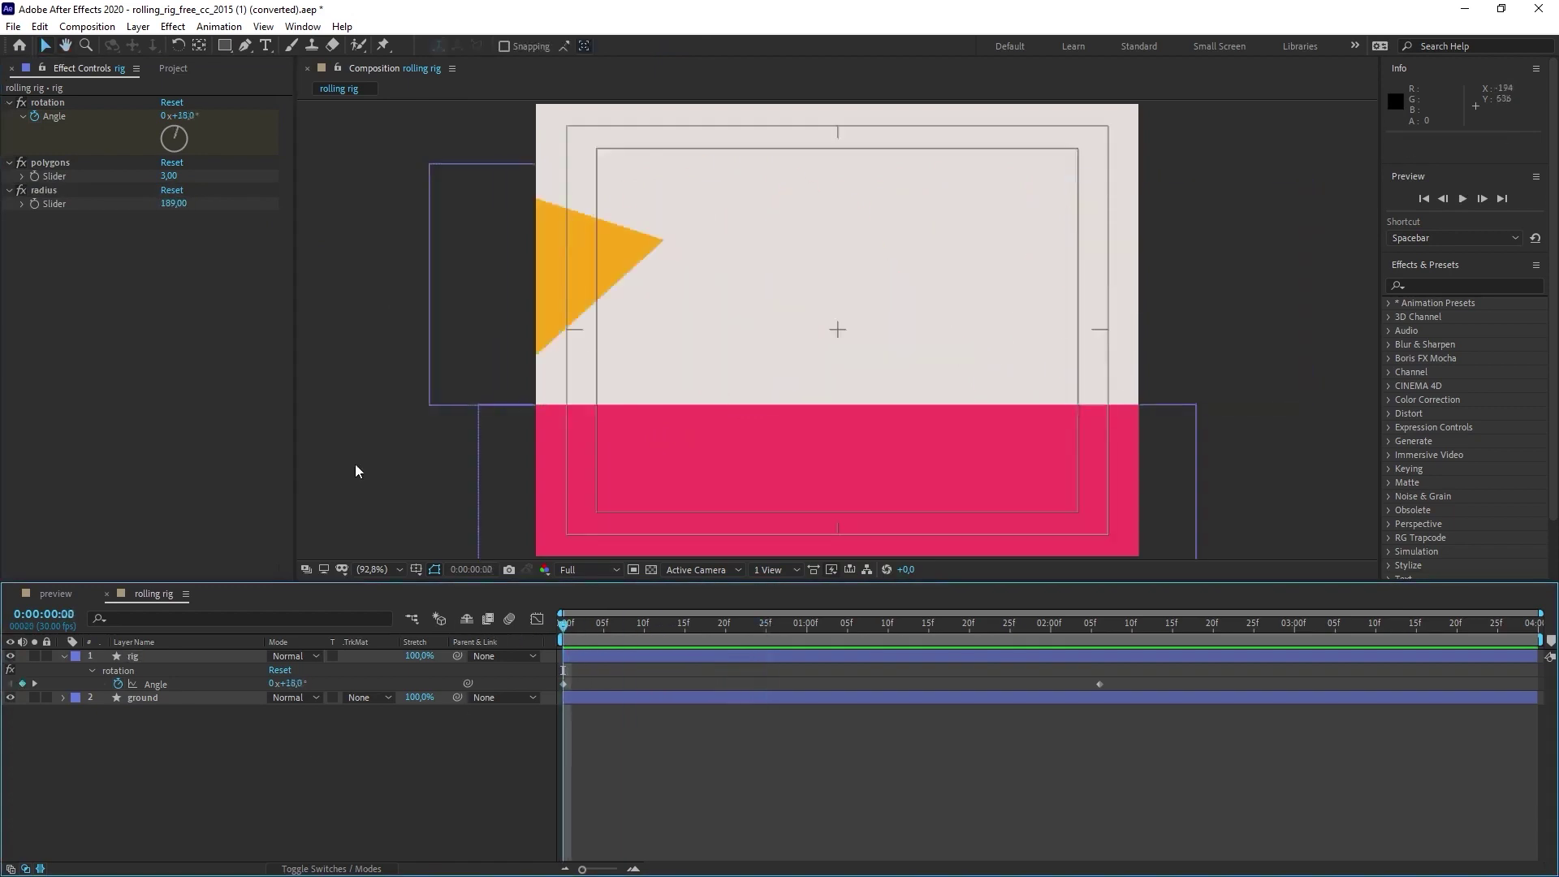
# - Set the radius to 47 and preview the smaller triangle rolling
pyautogui.click(174, 203)
pyautogui.write('47')
pyautogui.press('Return')
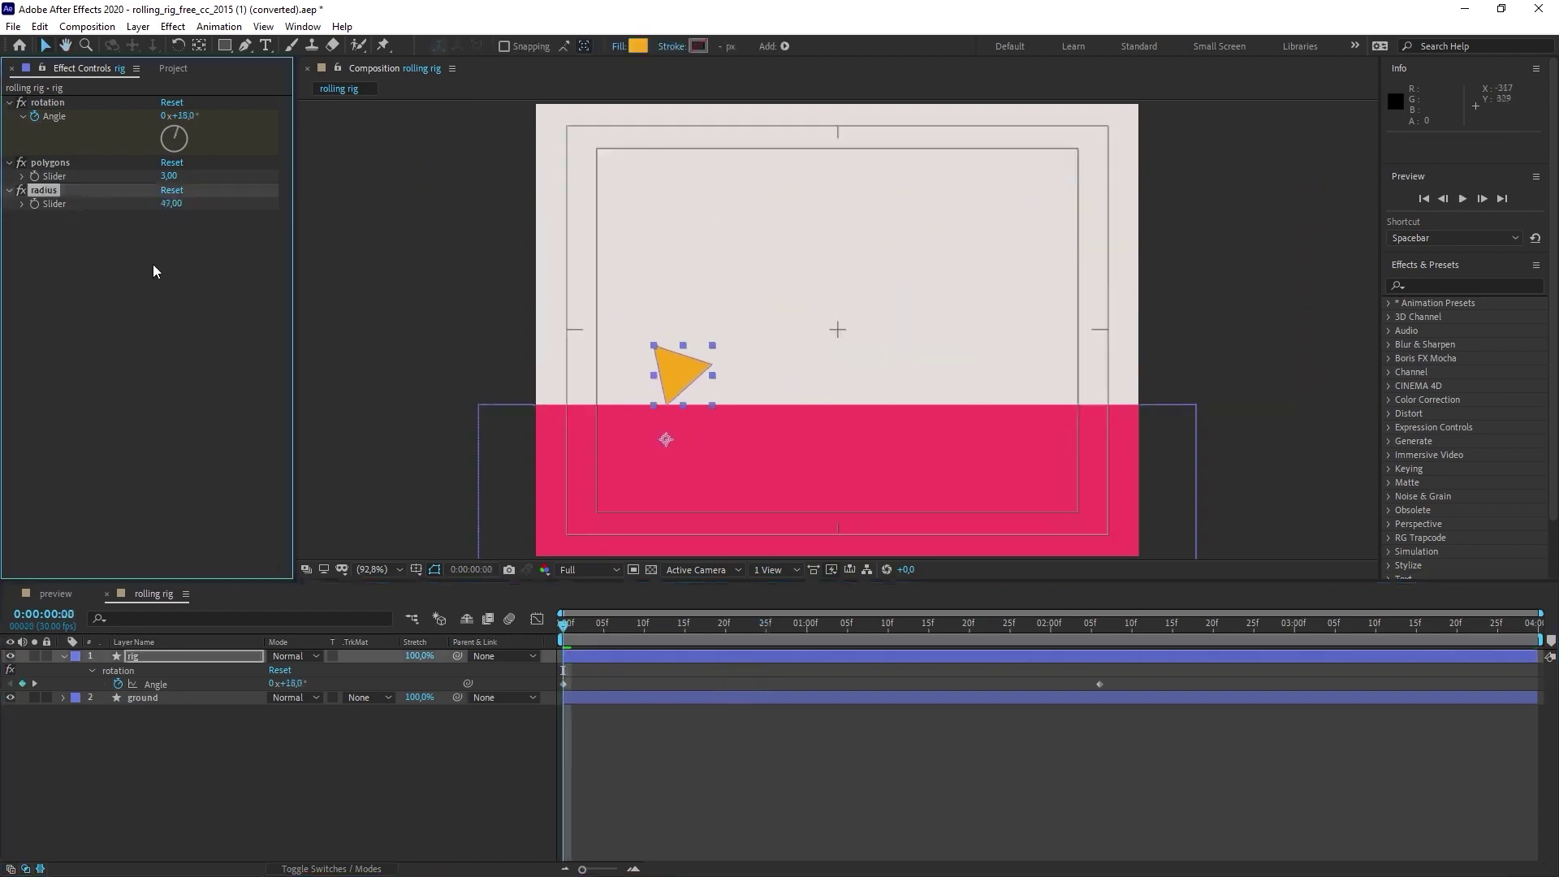
pyautogui.click(334, 793)
pyautogui.press('space')
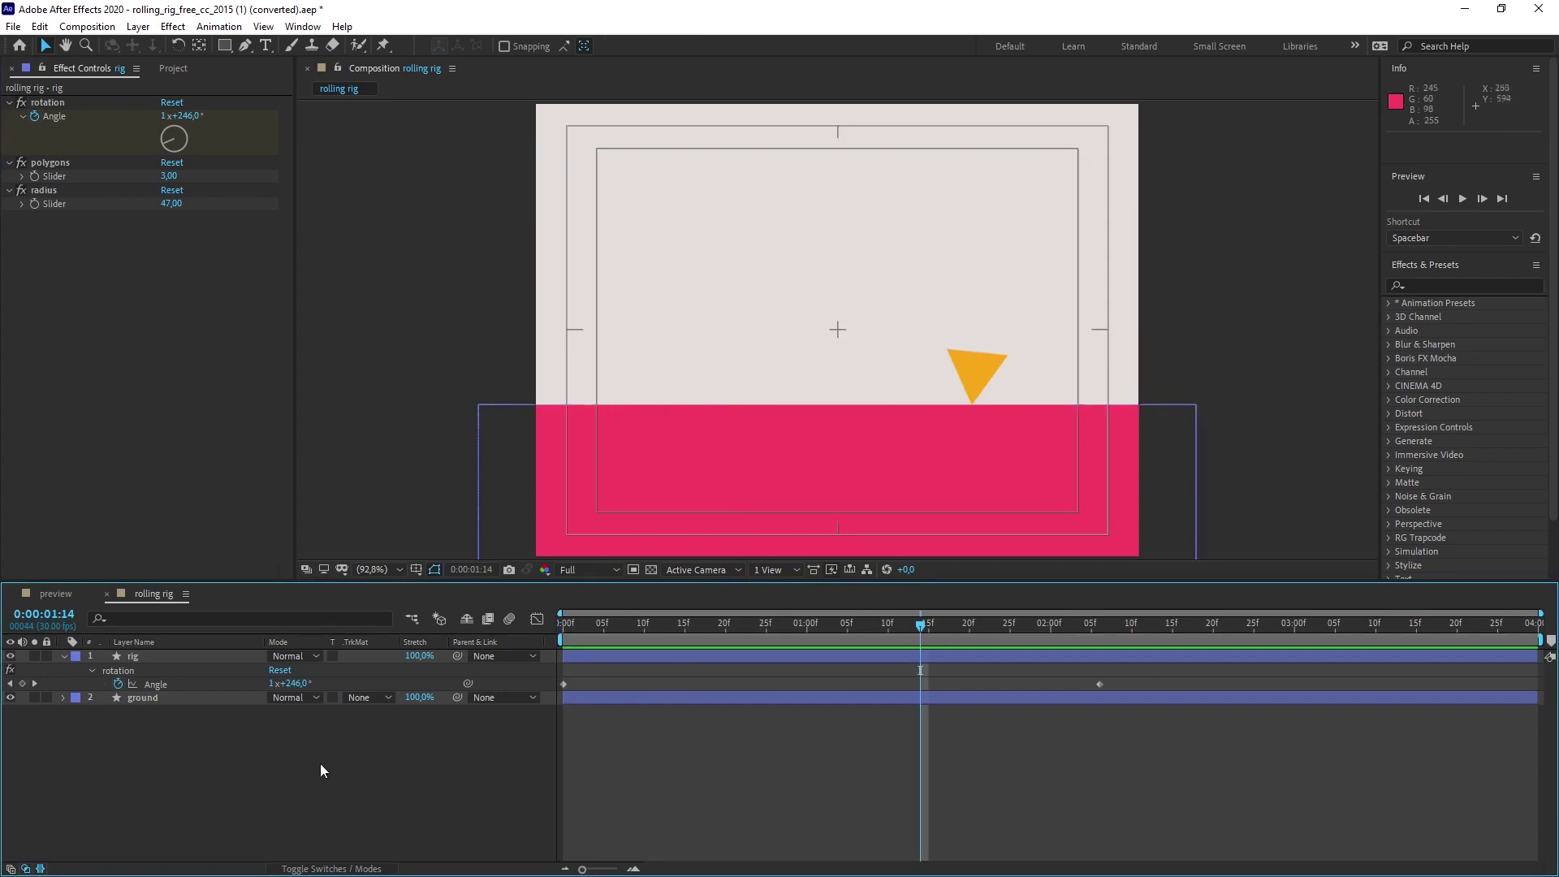
# - Rotate the ground layer to 25° so it slopes, then reselect the rig layer
pyautogui.click(64, 656)
pyautogui.click(144, 670)
pyautogui.press('r')
pyautogui.click(289, 683)
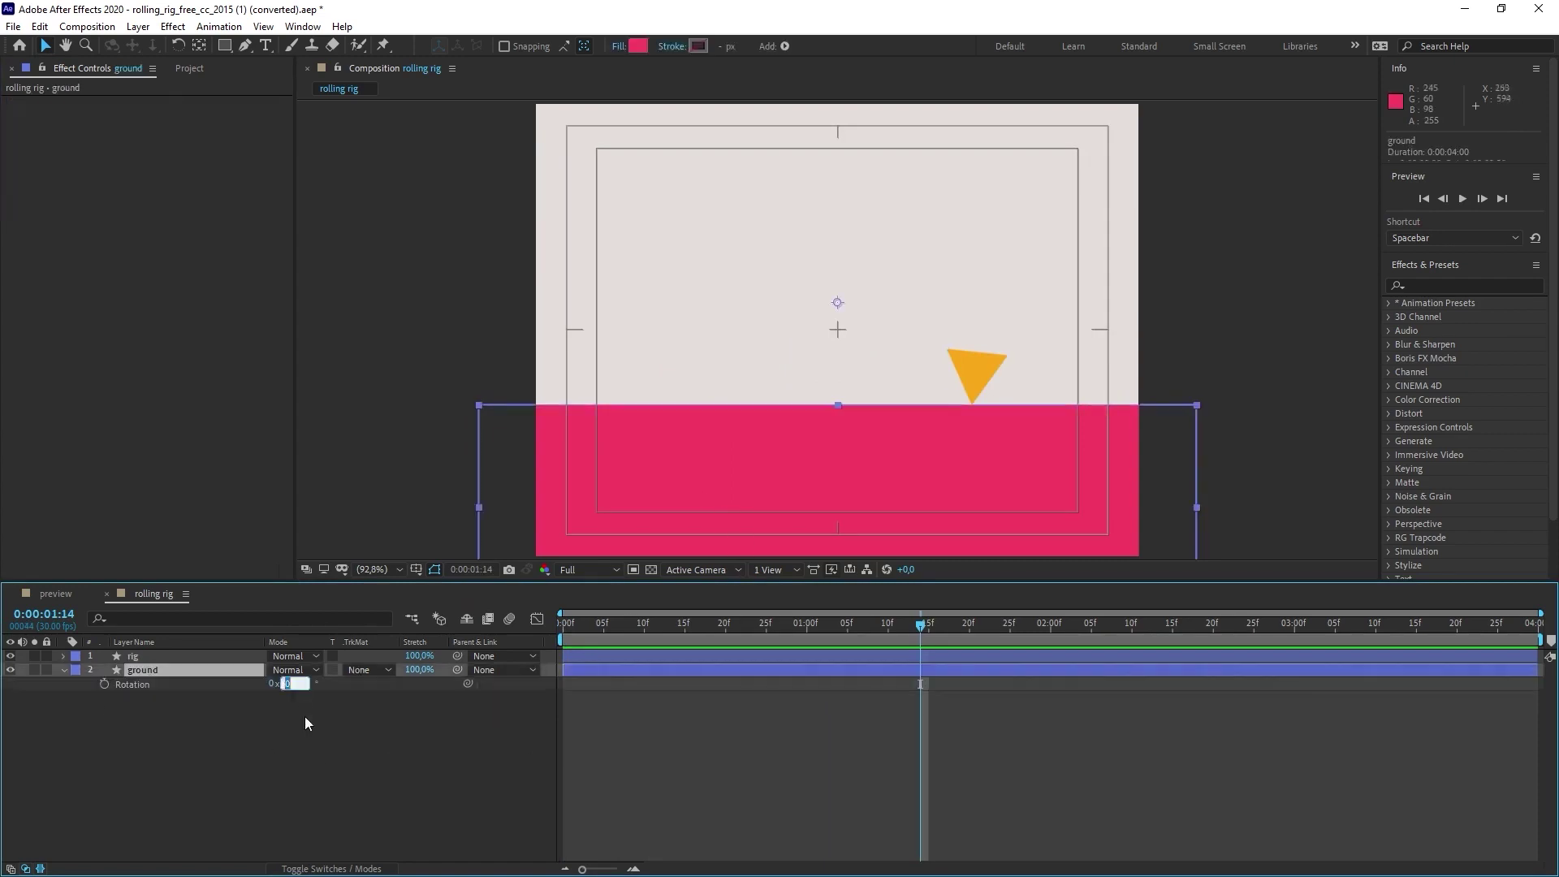
pyautogui.write('25')
pyautogui.press('Return')
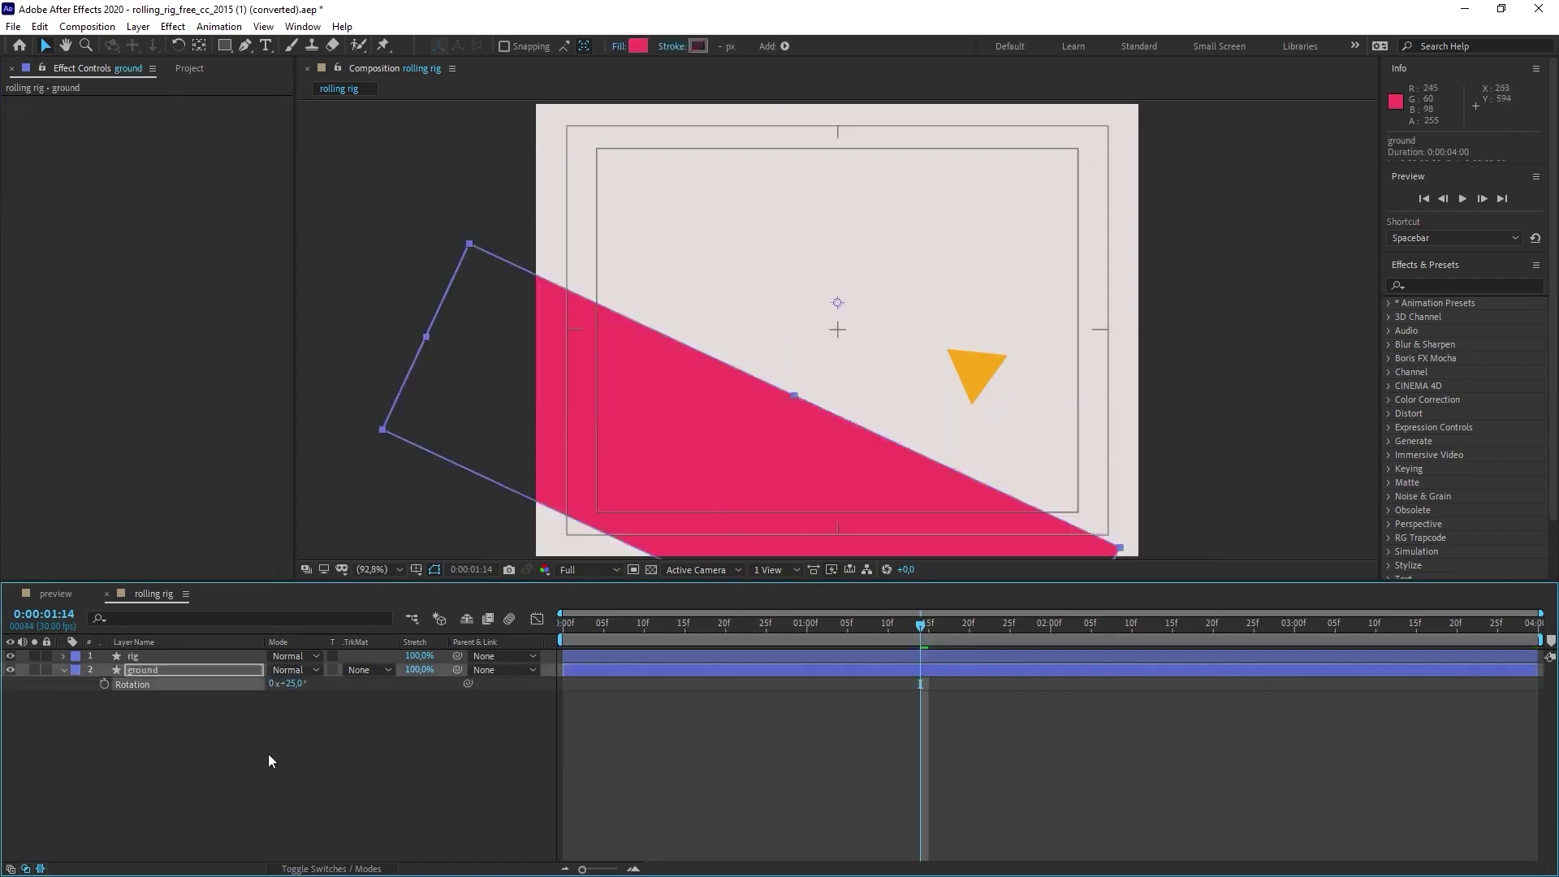
pyautogui.click(118, 655)
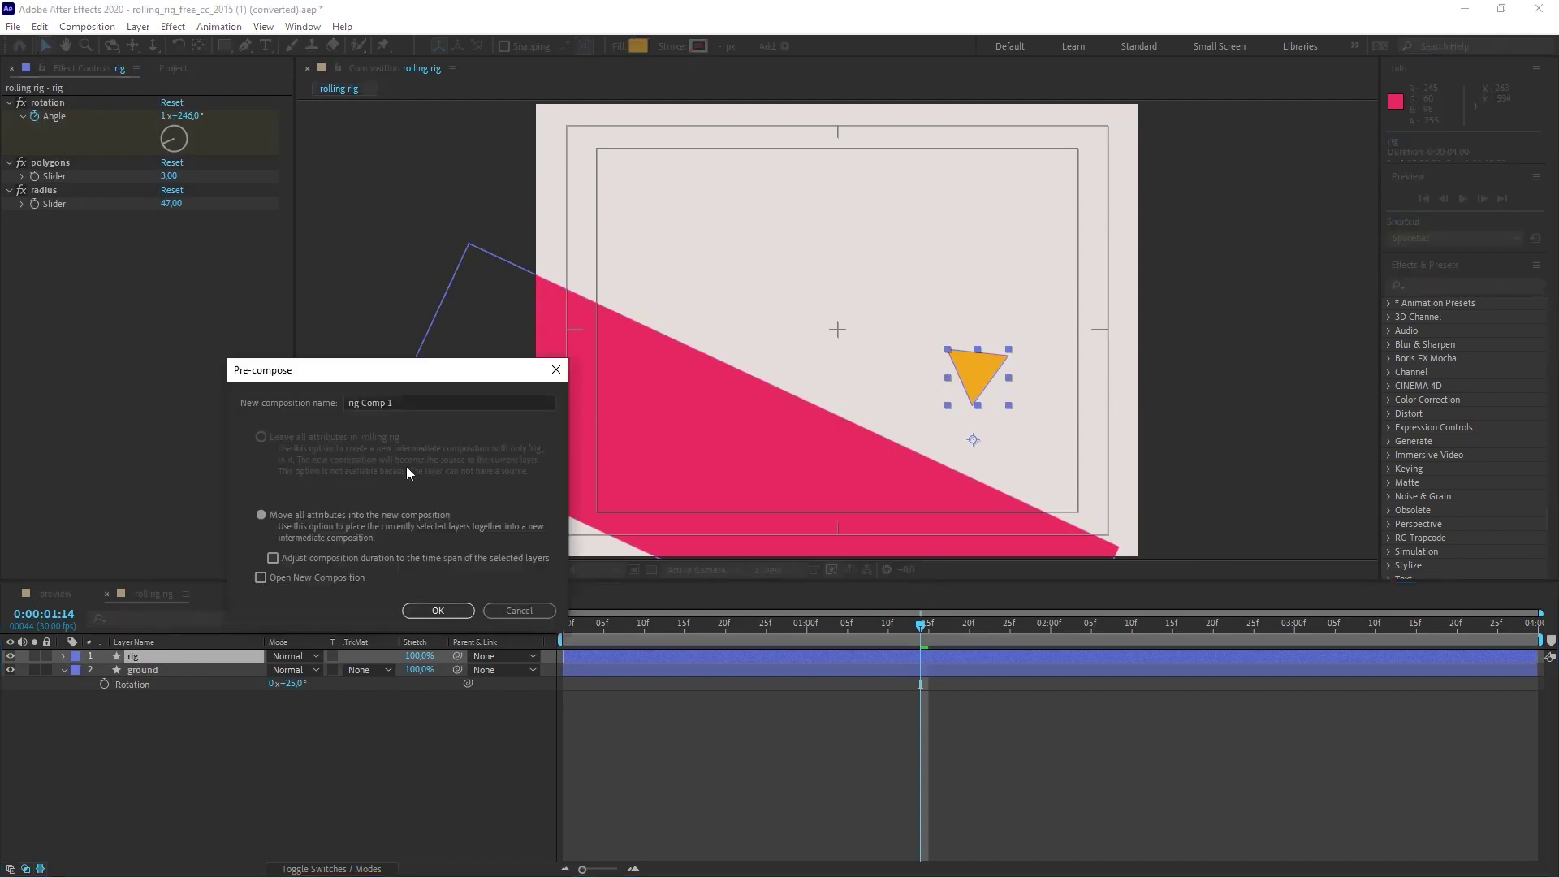
# - Pre-compose the rig into rig Comp 1 and set its Rotation to 25°
pyautogui.click(421, 613)
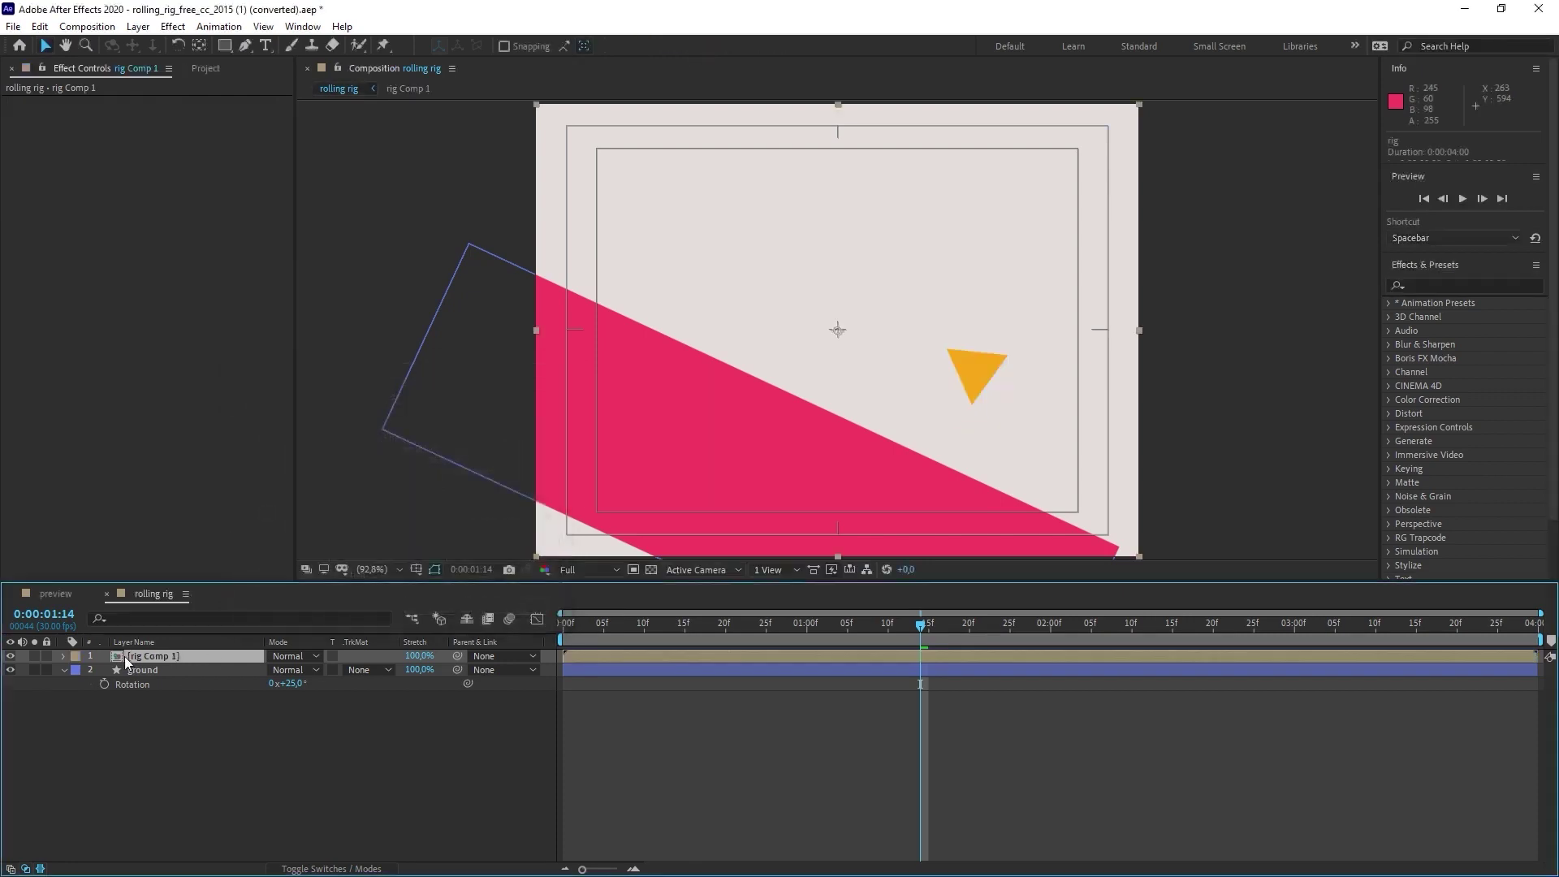
pyautogui.press('r')
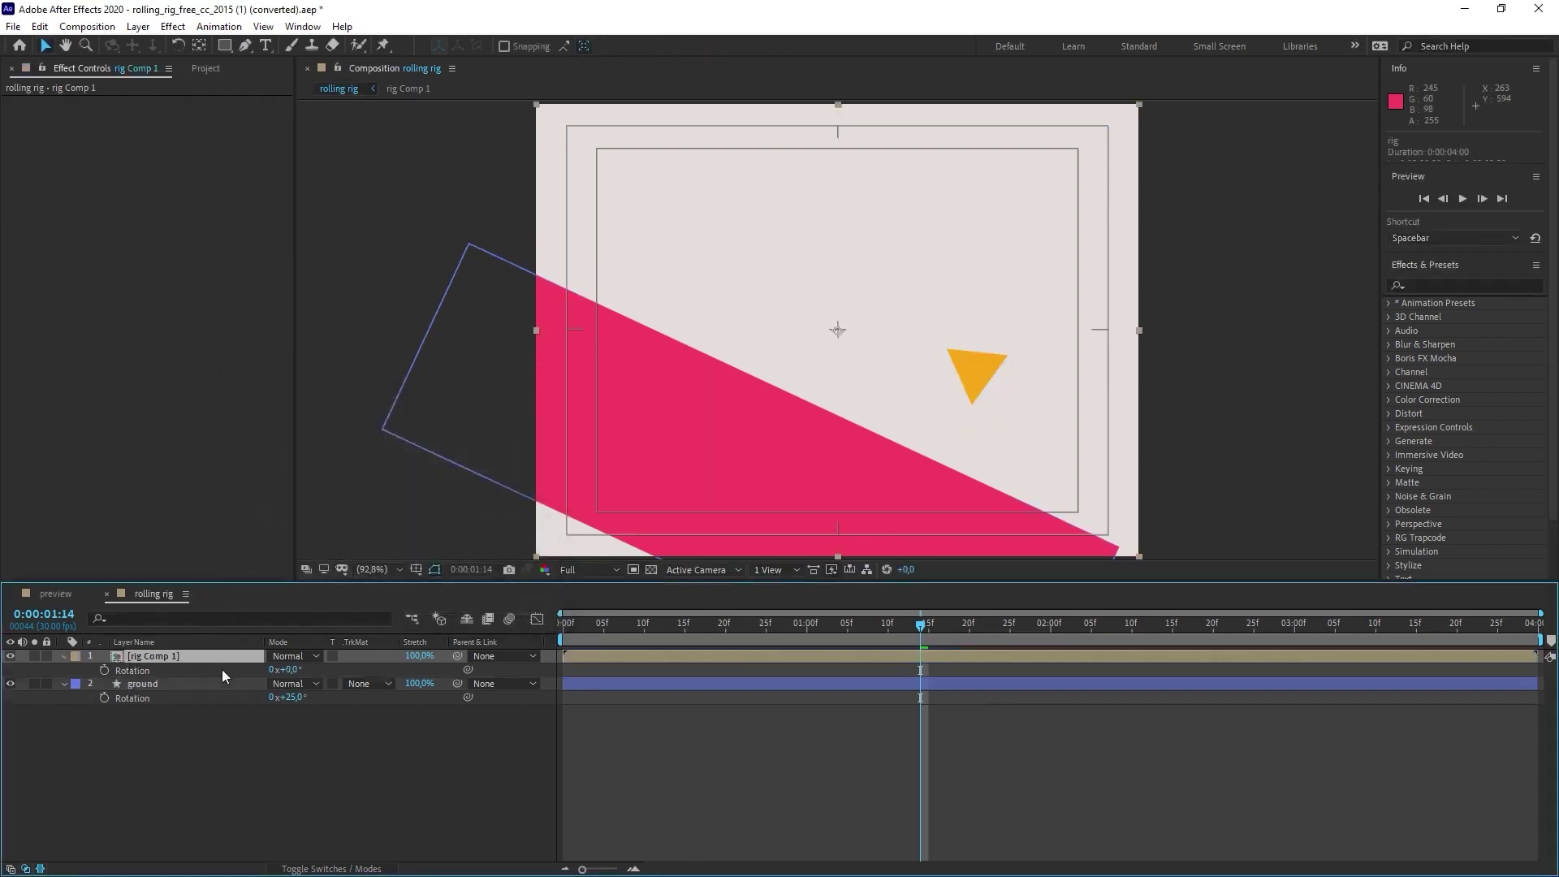
pyautogui.click(288, 670)
pyautogui.write('25')
pyautogui.press('Return')
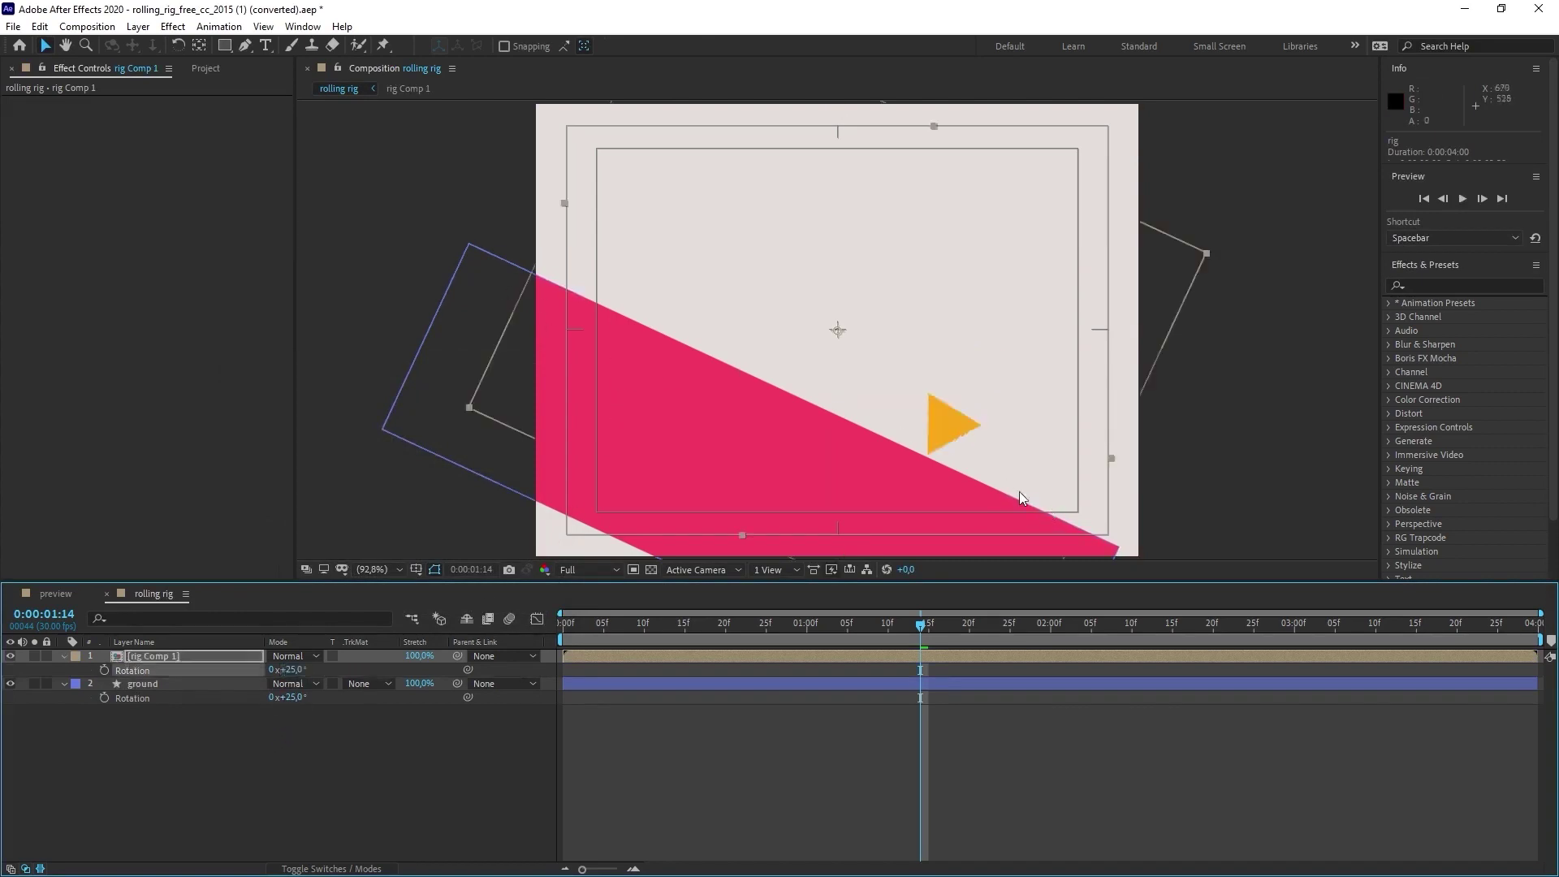
# - Preview the triangle rolling downhill and return to the first frame
pyautogui.press('Home')
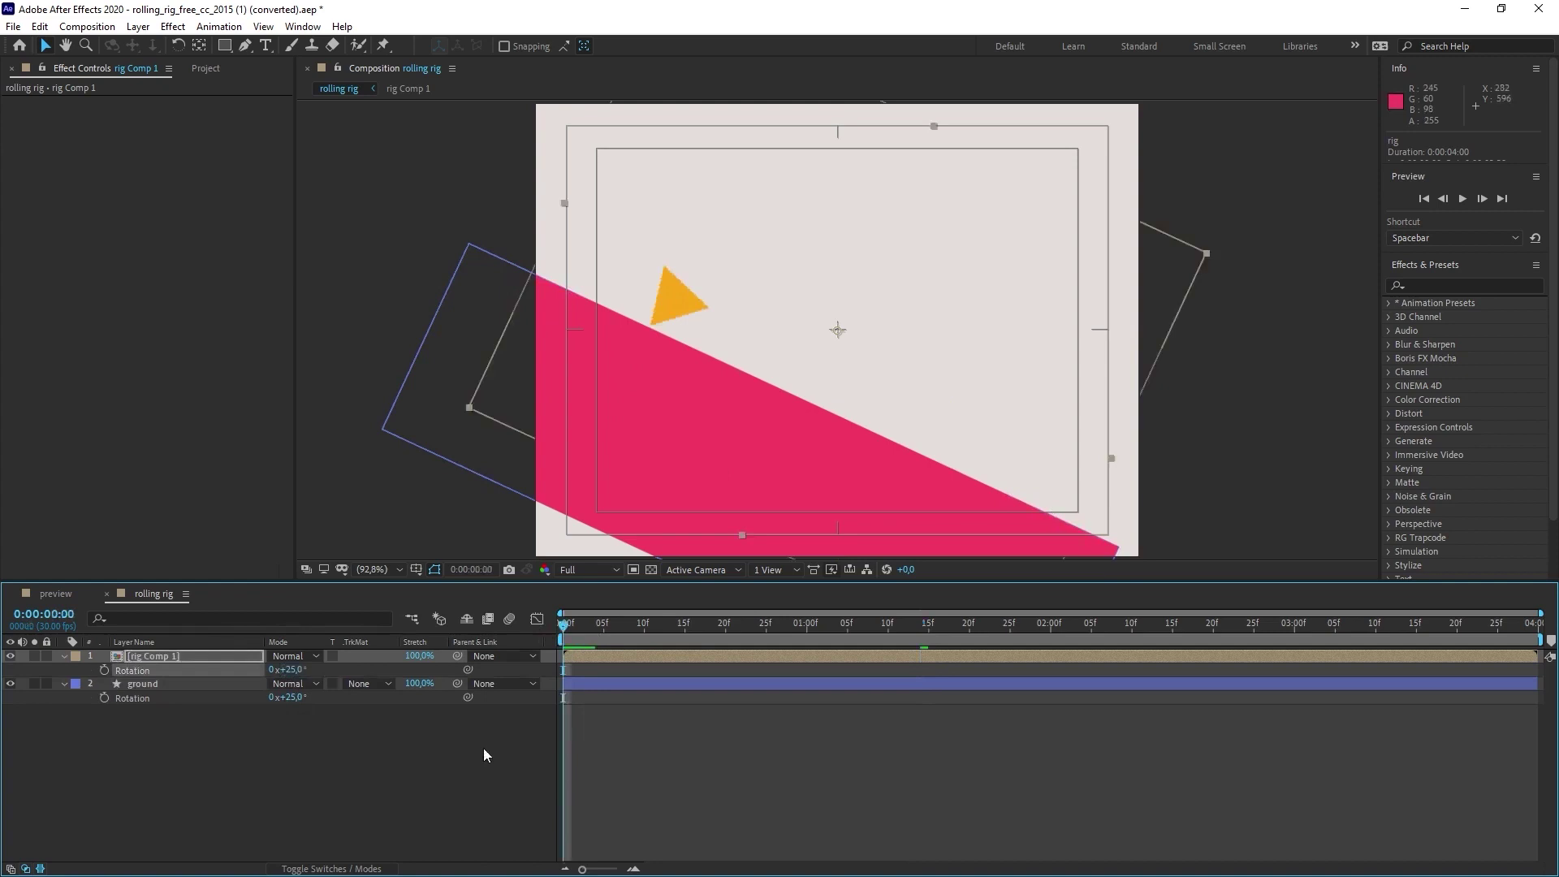
pyautogui.press('space')
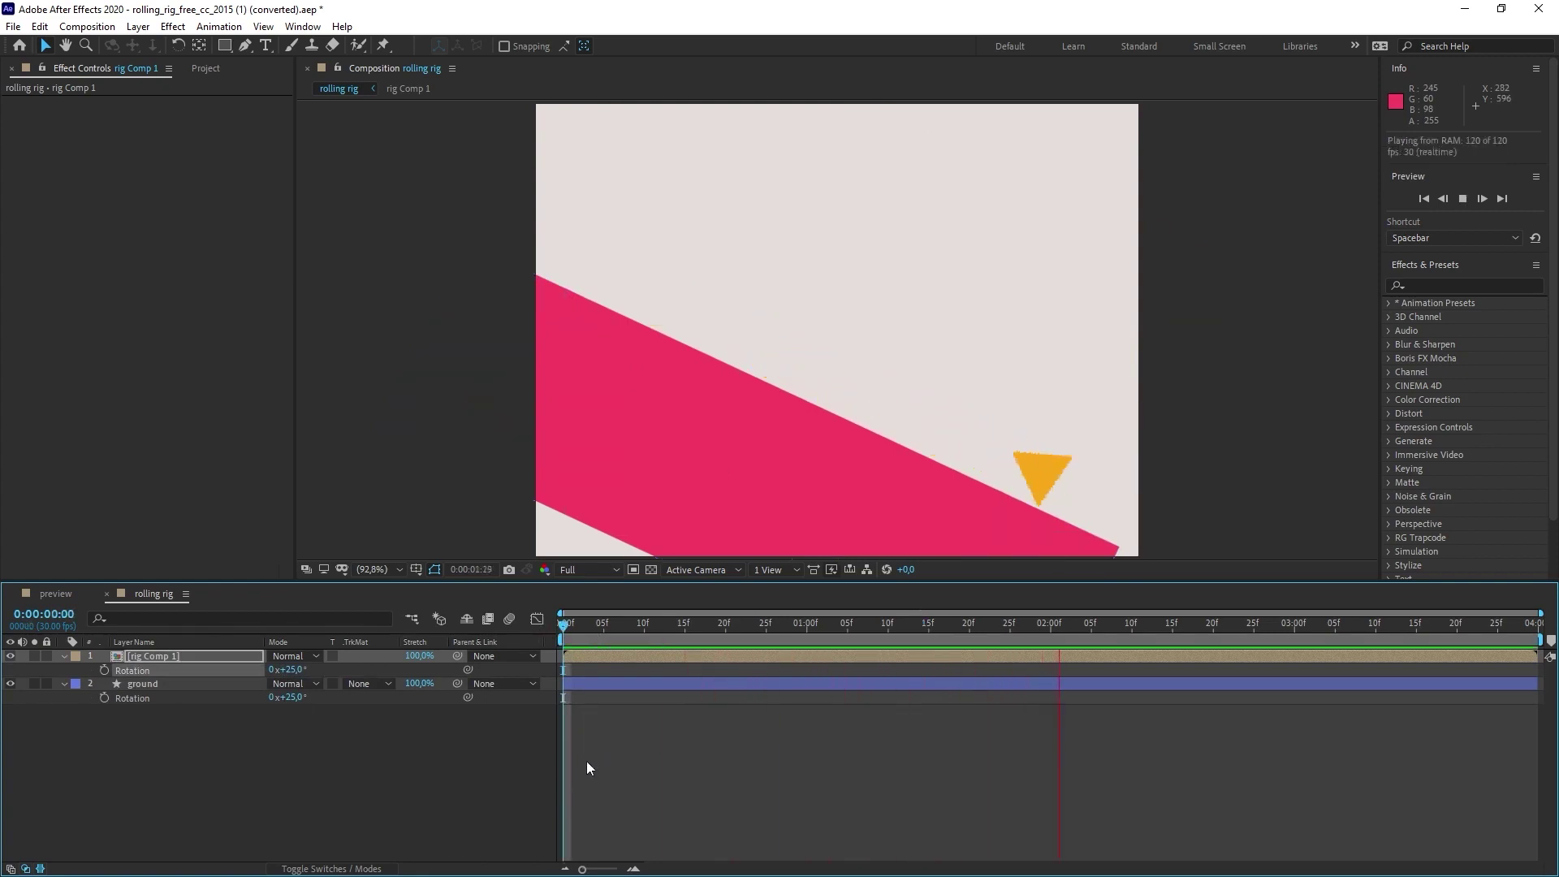
pyautogui.press('space')
pyautogui.moveTo(915, 650); pyautogui.dragTo(546, 640)
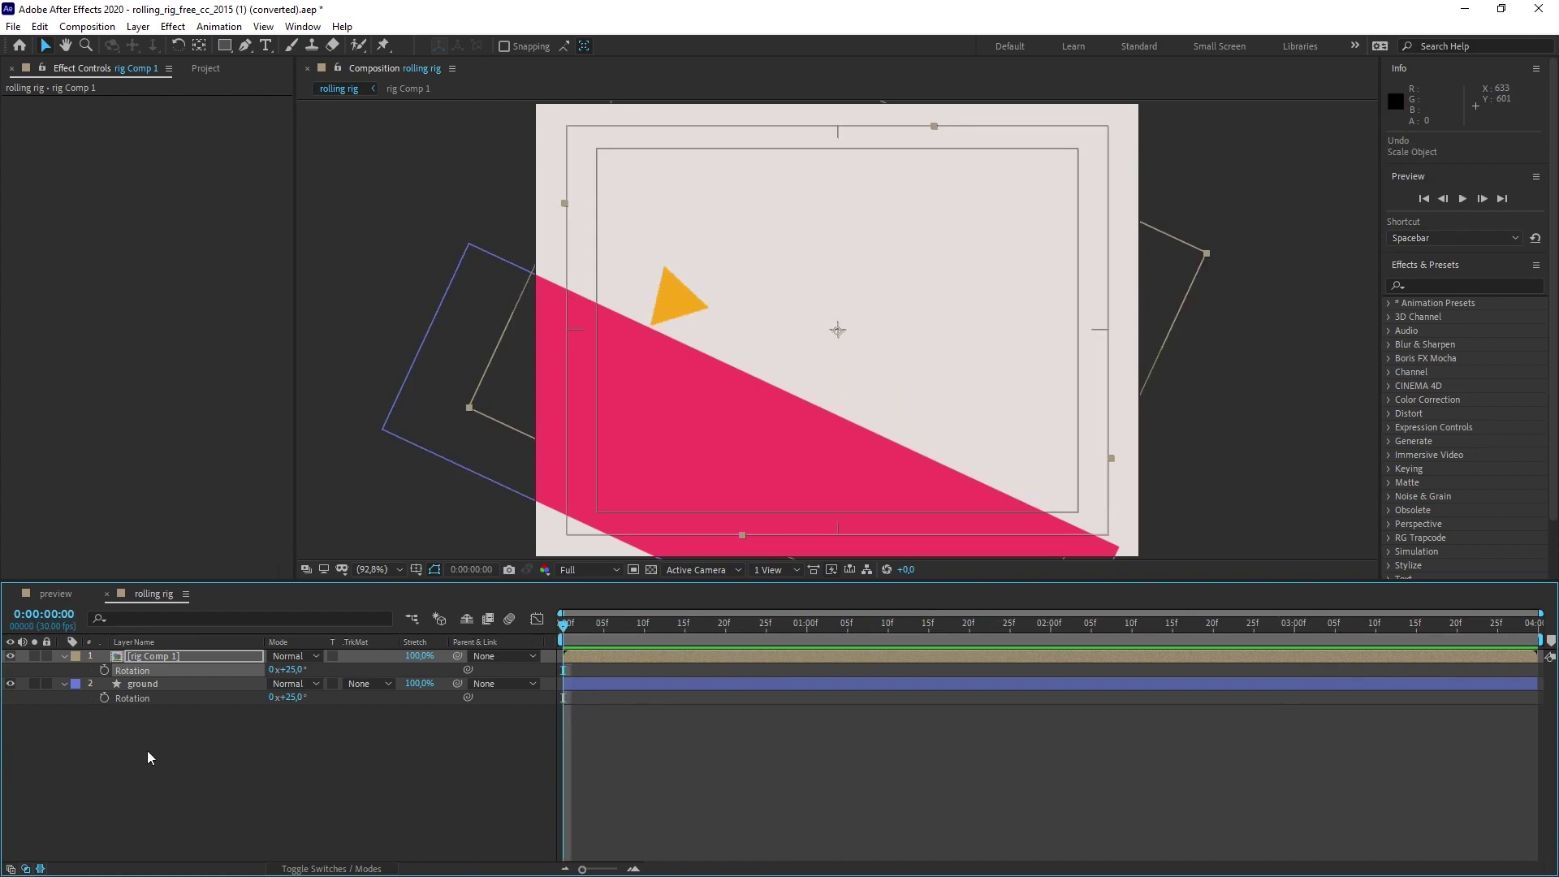
# - Undo the precomp, roll the triangle left with rotation Angle, preview, and go to 0:00:00:18
pyautogui.hotkey('ctrl', 'z')
pyautogui.hotkey('ctrl', 'z')
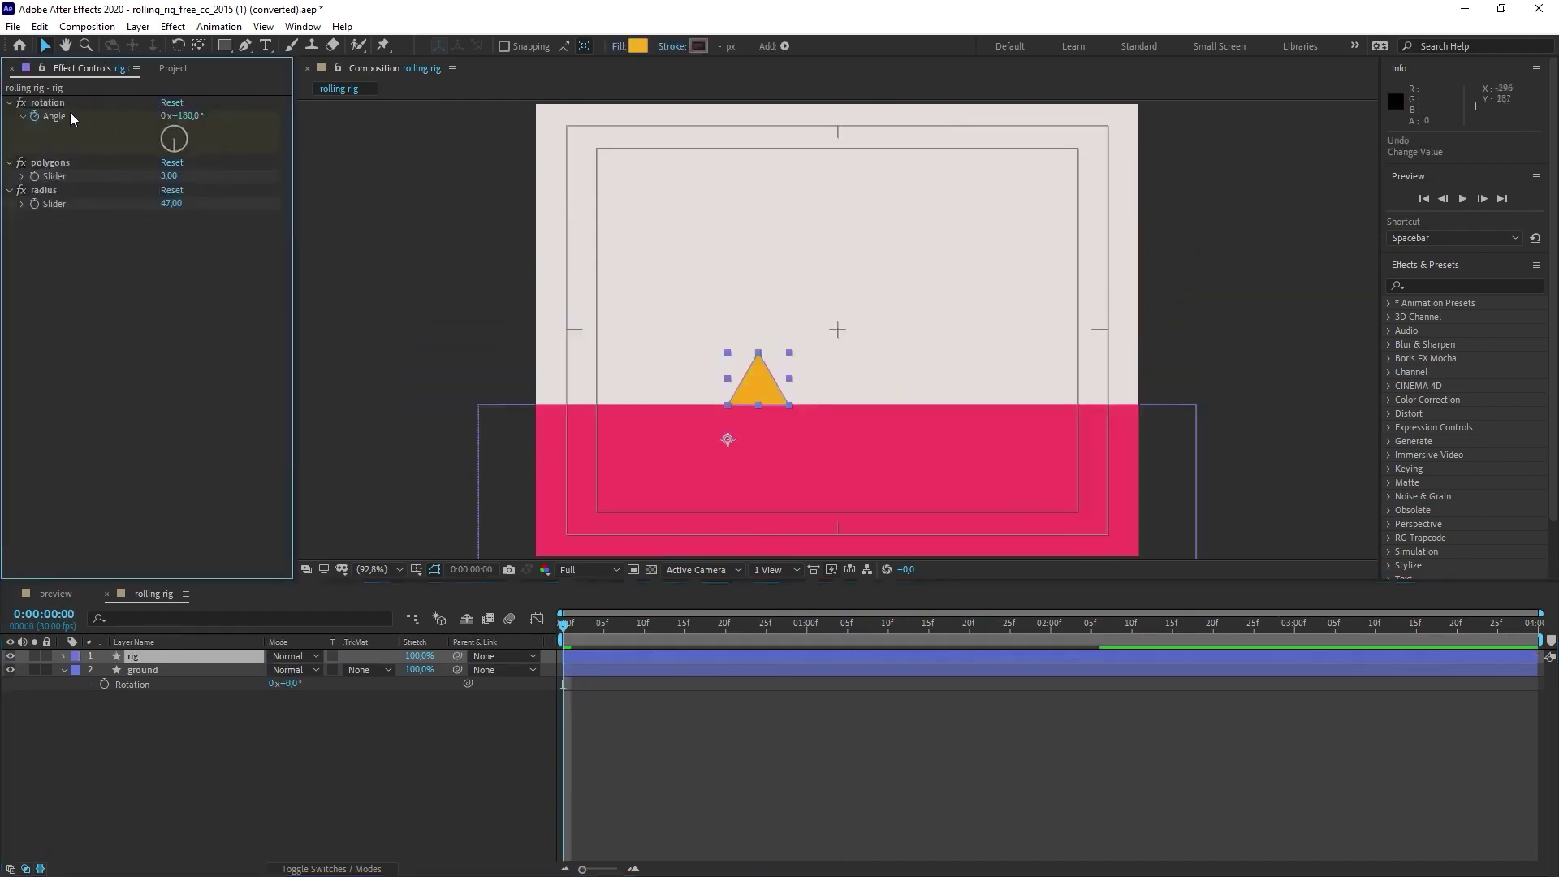
pyautogui.moveTo(182, 116); pyautogui.dragTo(4, 115)
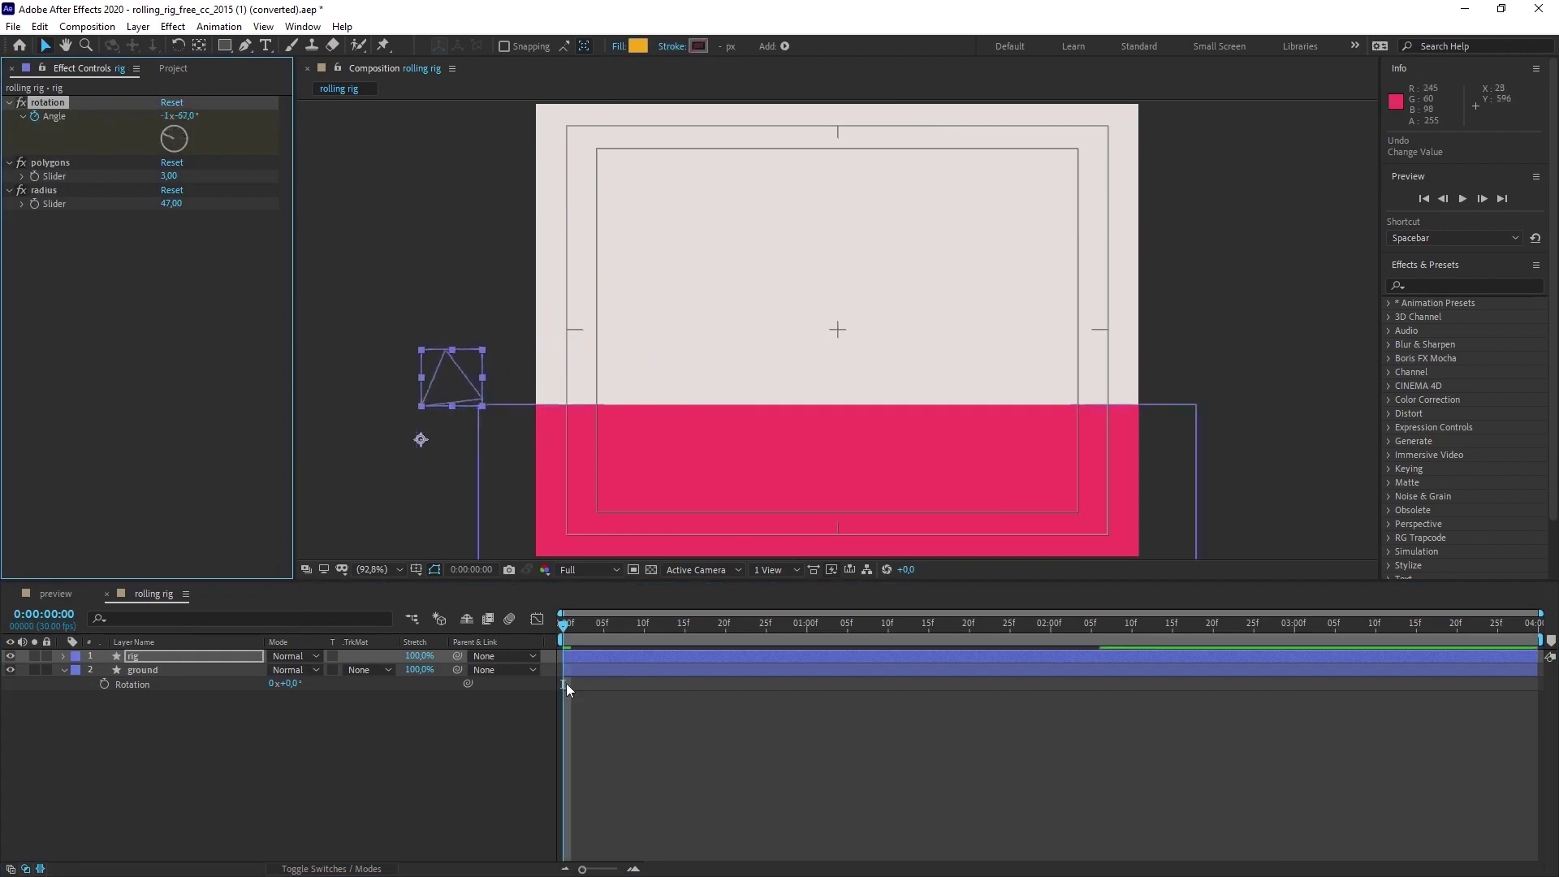
pyautogui.click(419, 726)
pyautogui.press('space')
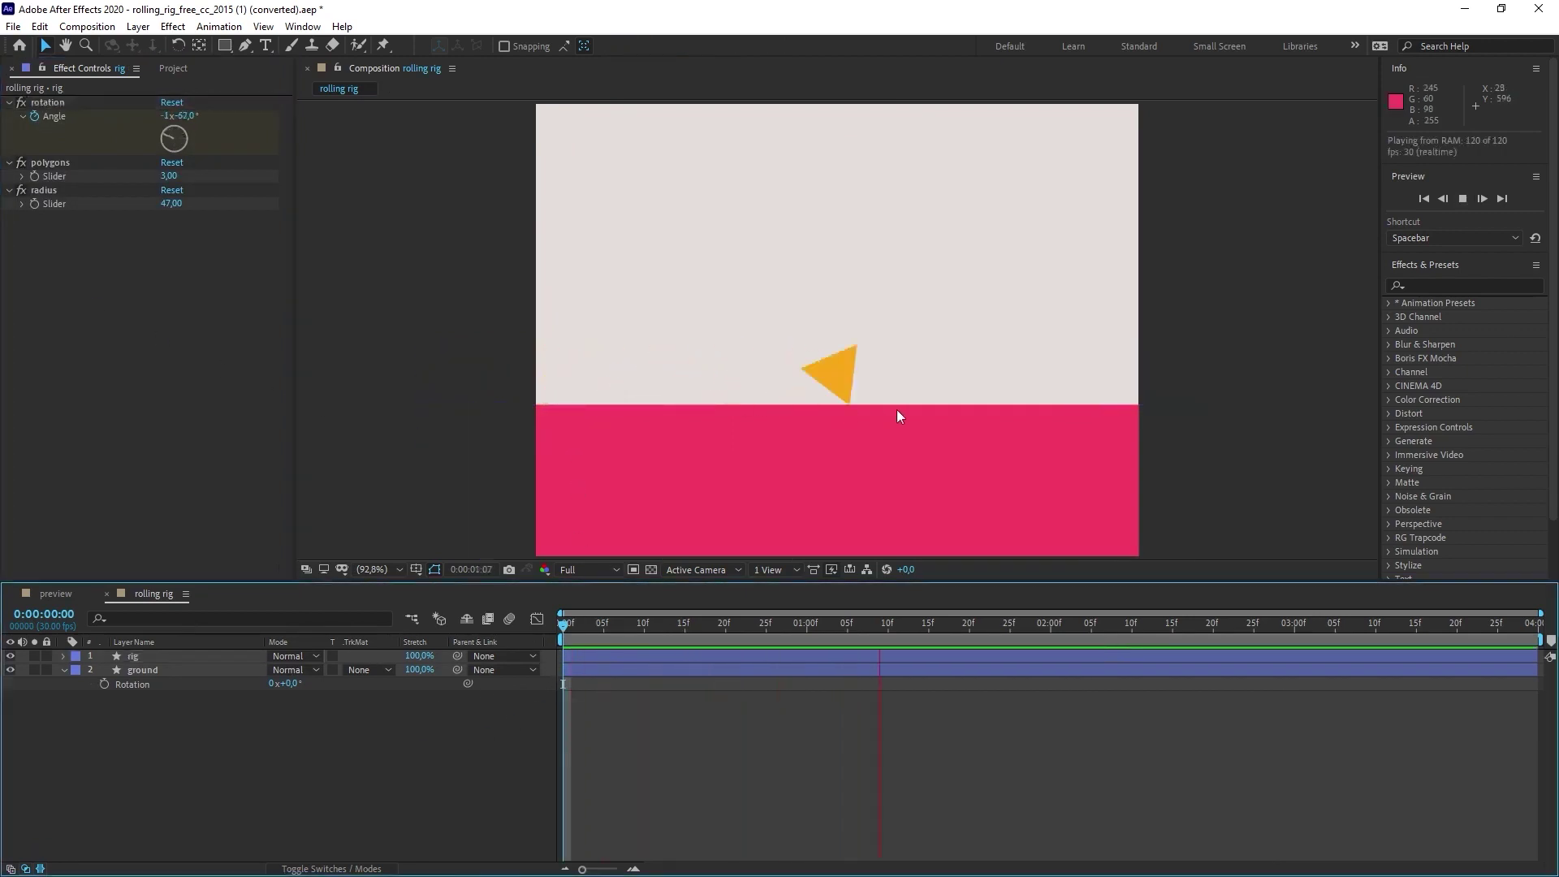
pyautogui.press('space')
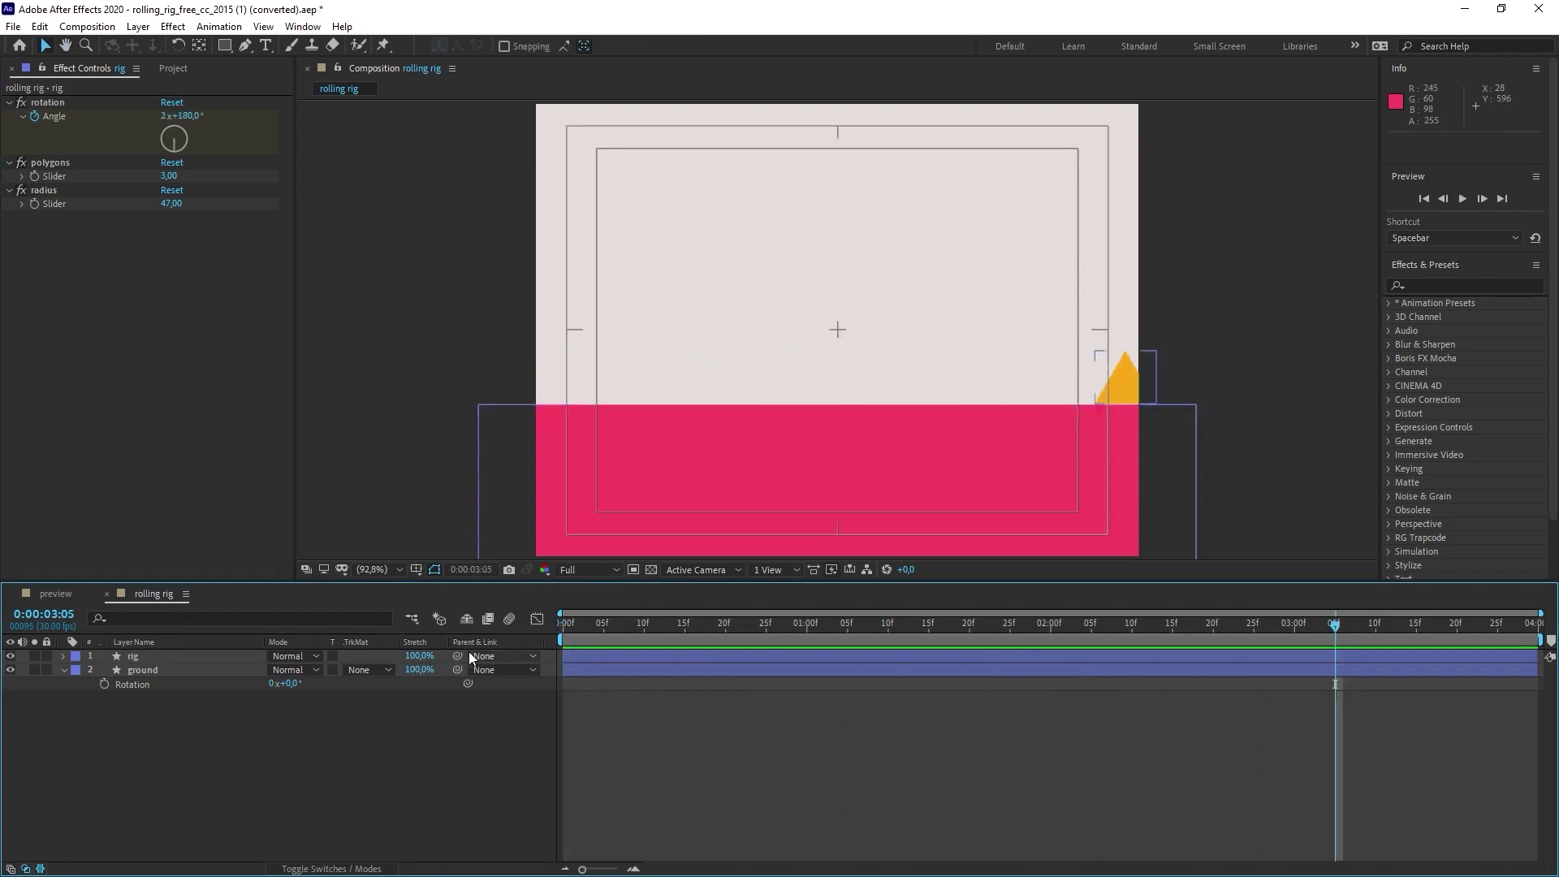
pyautogui.click(708, 637)
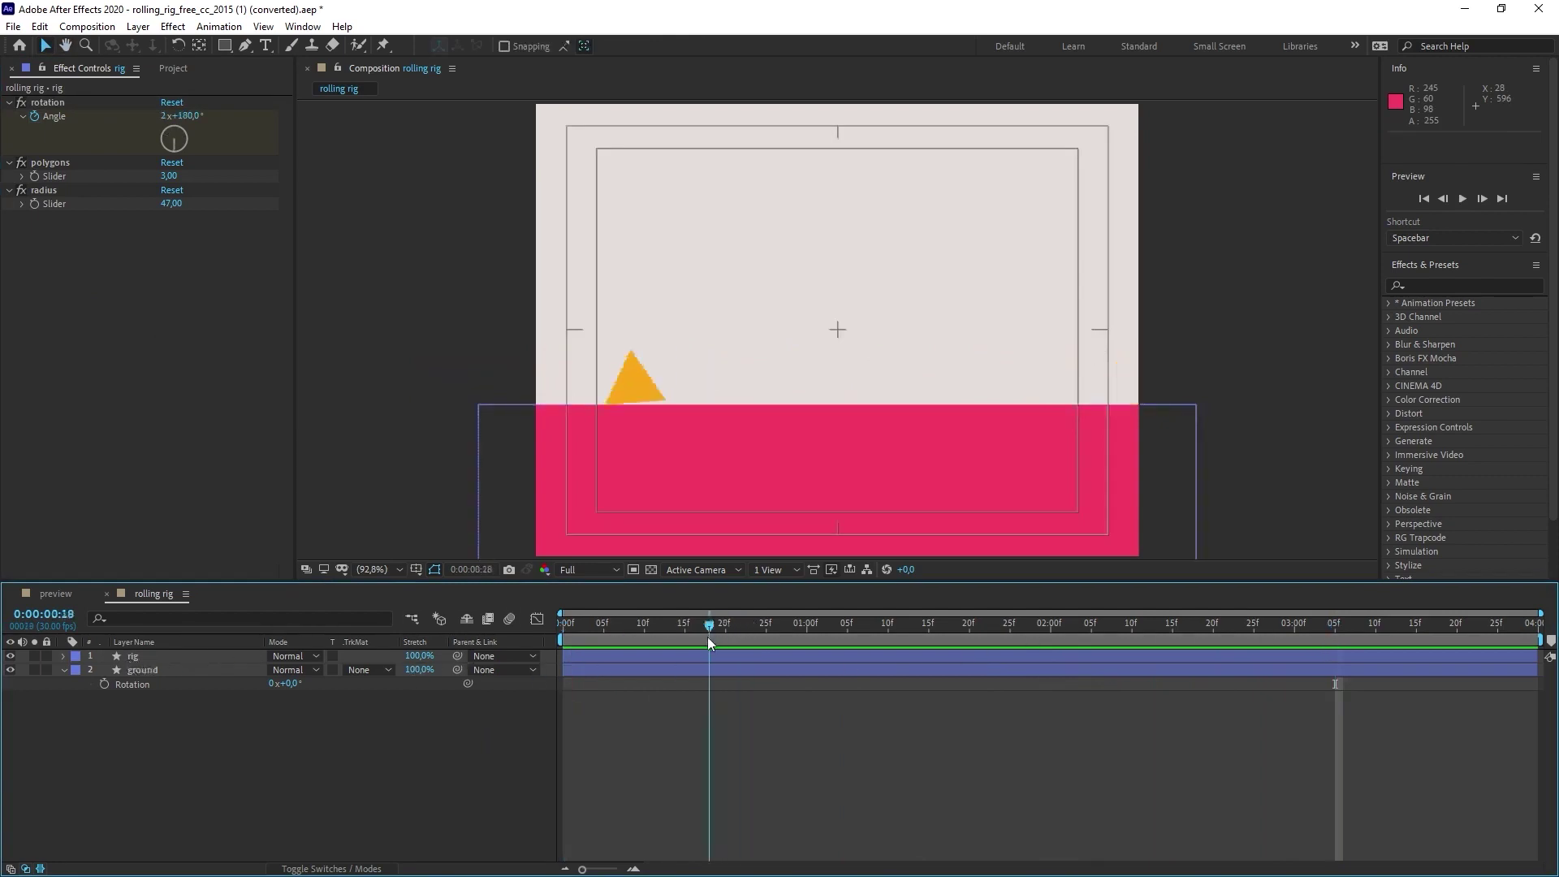
# - Duplicate the rig layer with radius 100 and 4 sides, then preview both shapes rolling
pyautogui.click(144, 657)
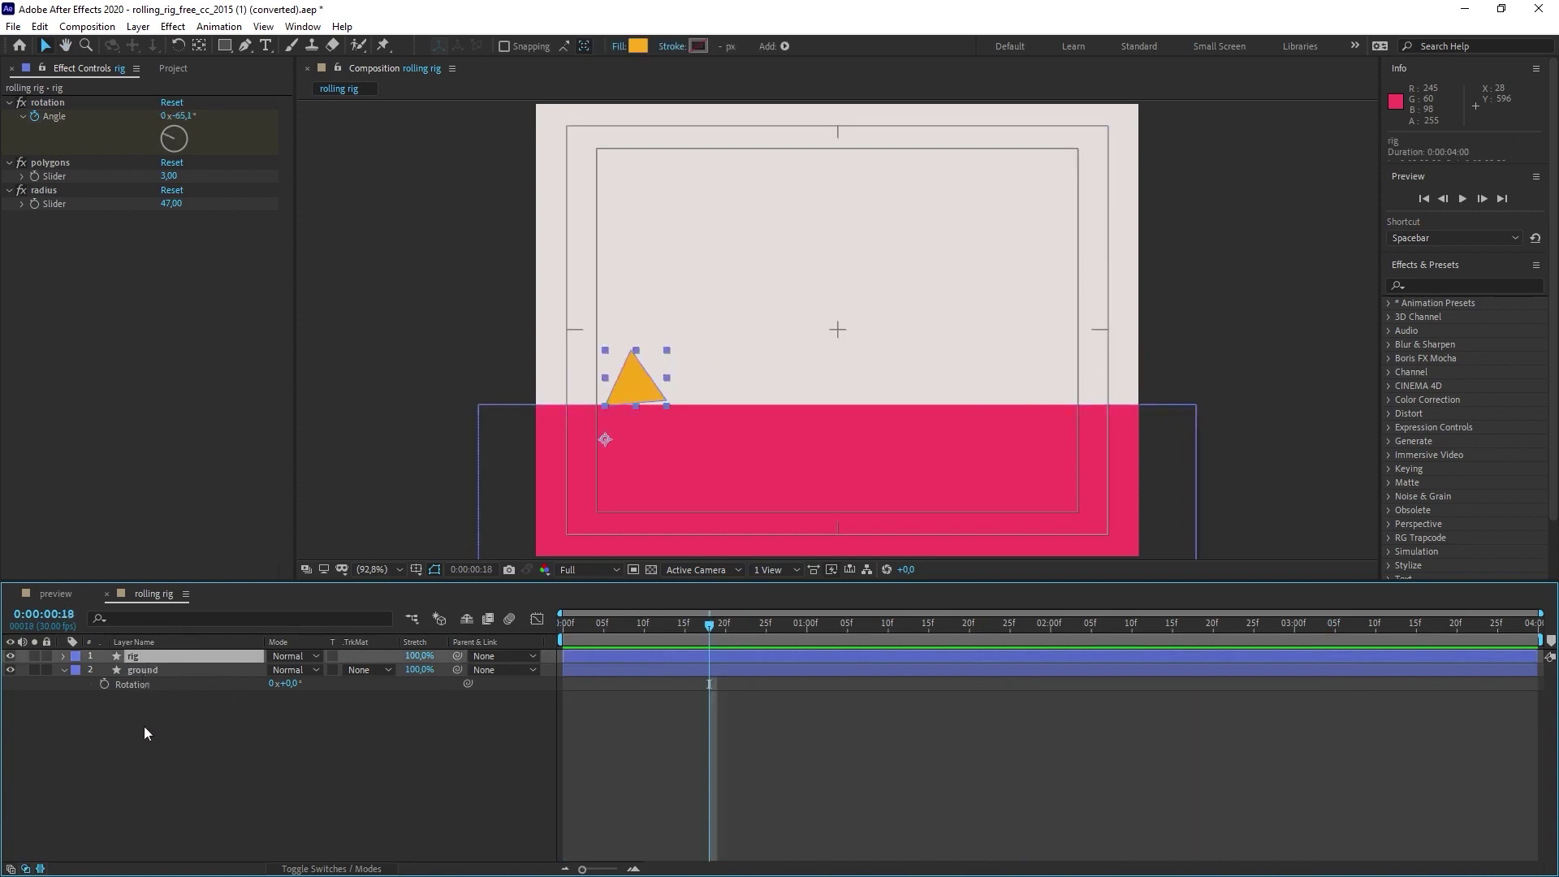
pyautogui.hotkey('ctrl', 'd')
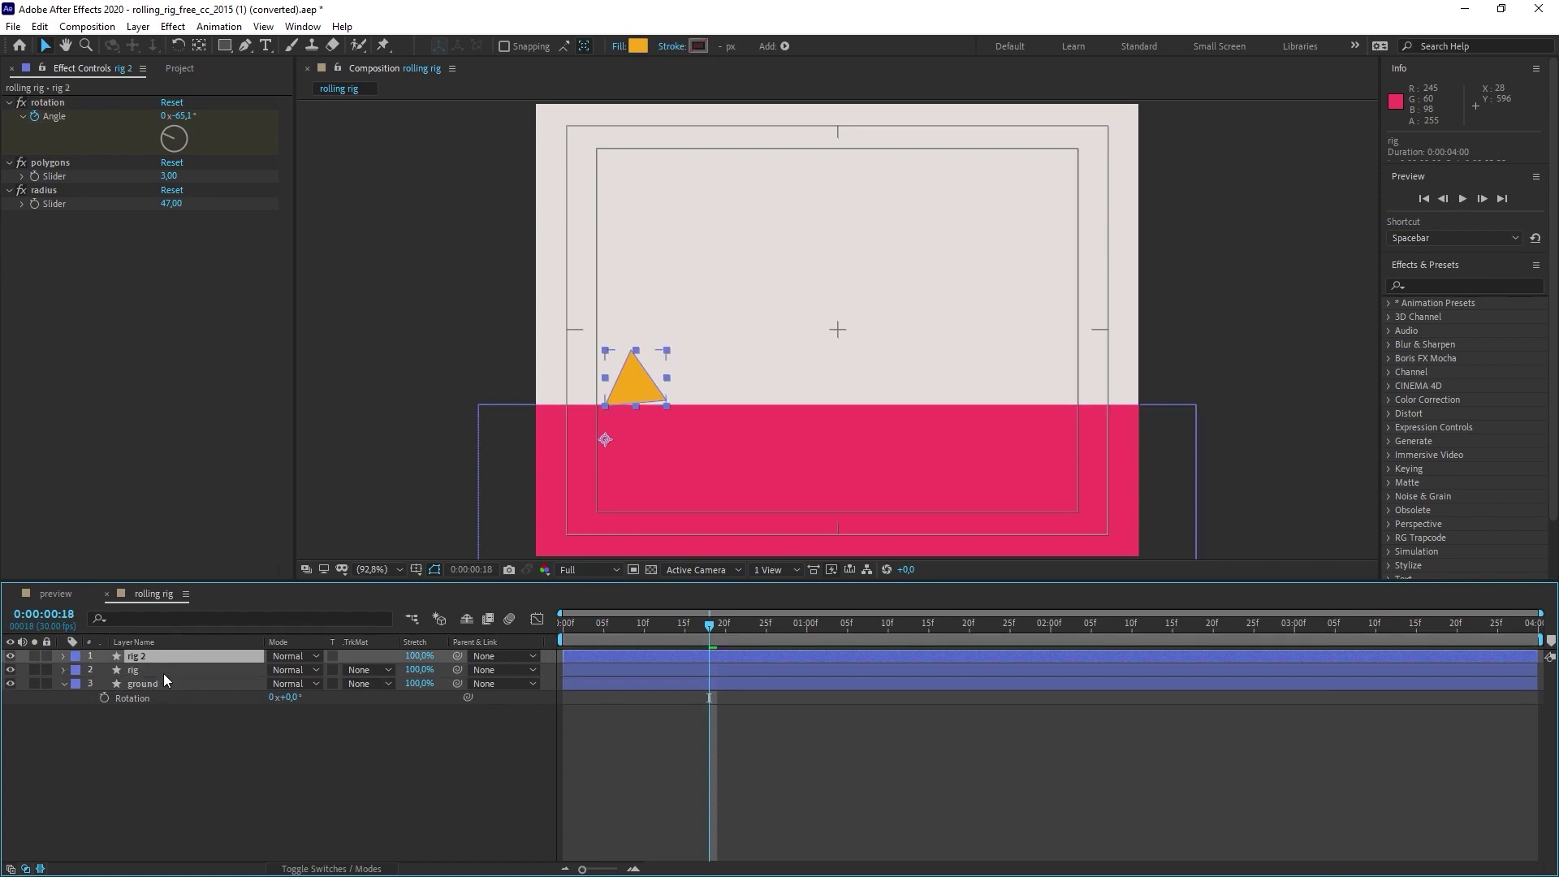
pyautogui.click(169, 203)
pyautogui.write('100')
pyautogui.press('Return')
pyautogui.click(169, 176)
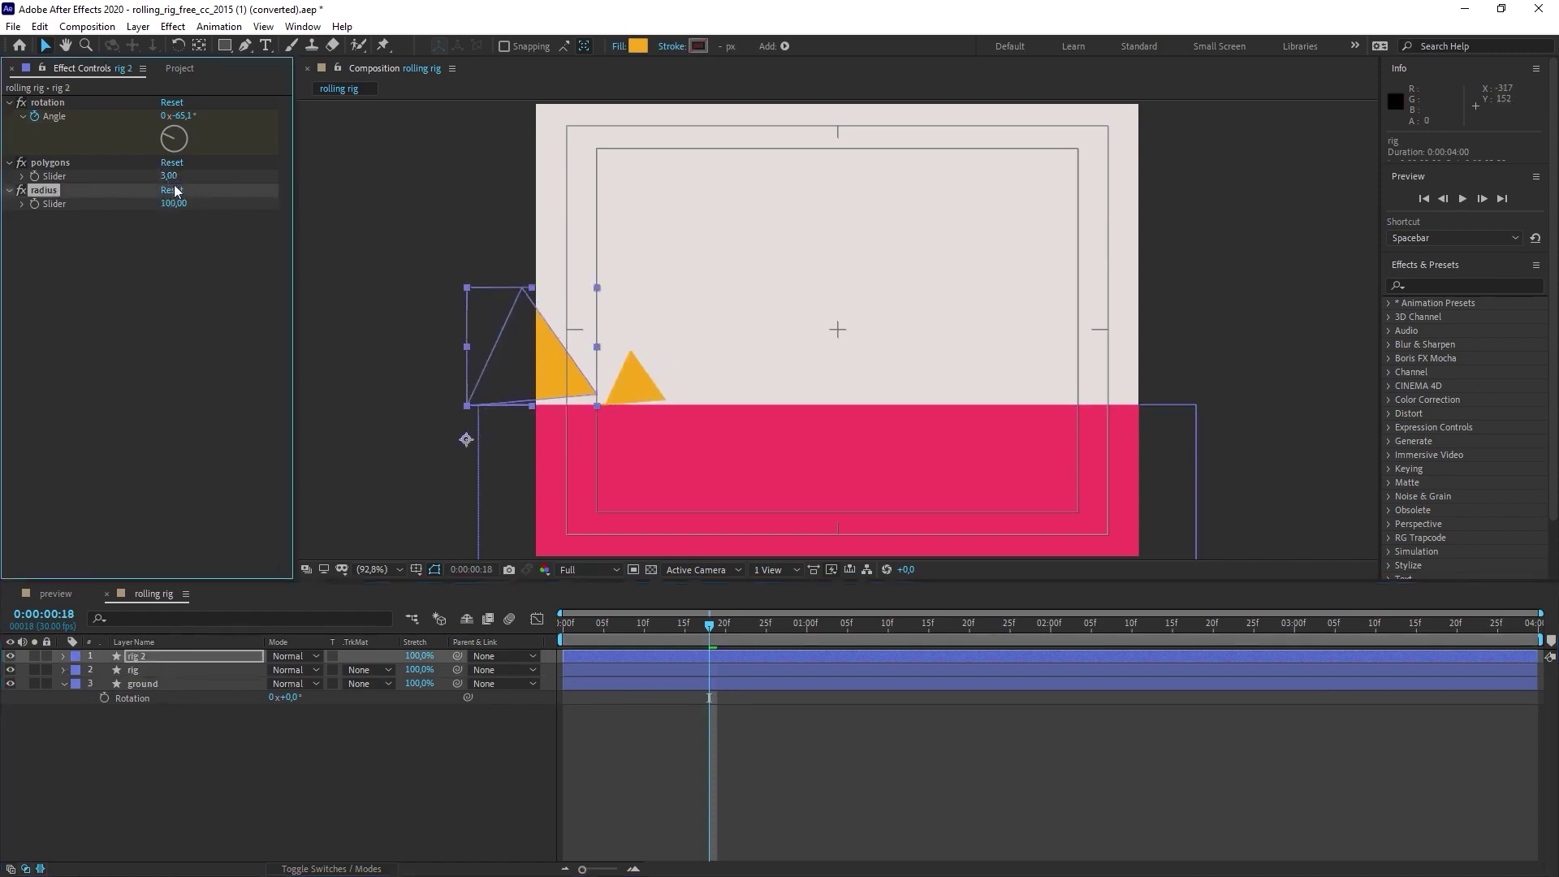
pyautogui.write('4')
pyautogui.press('Return')
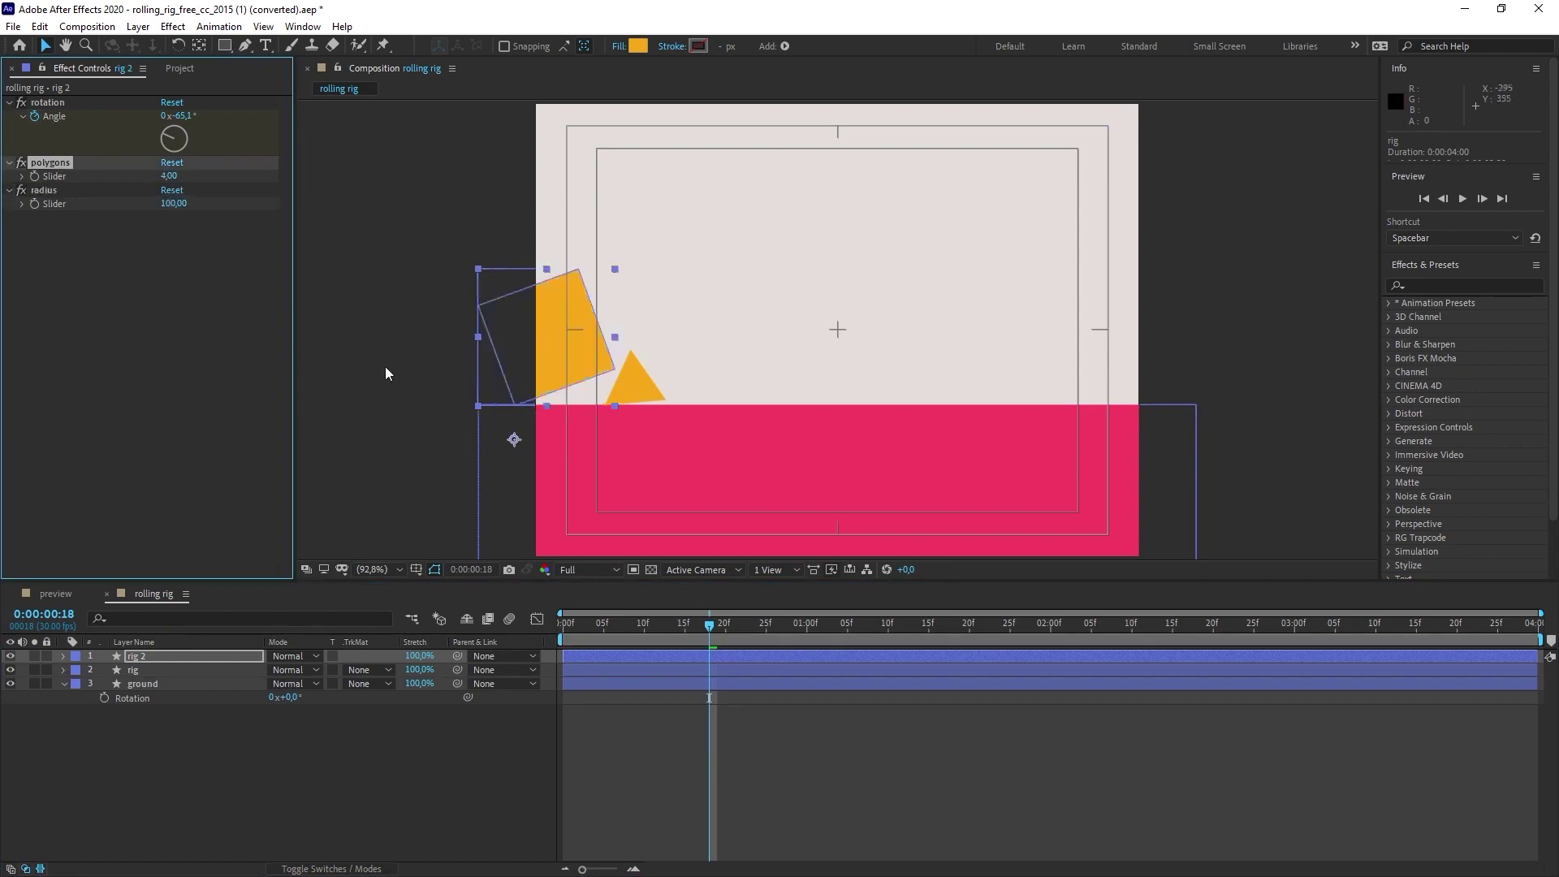
pyautogui.press('space')
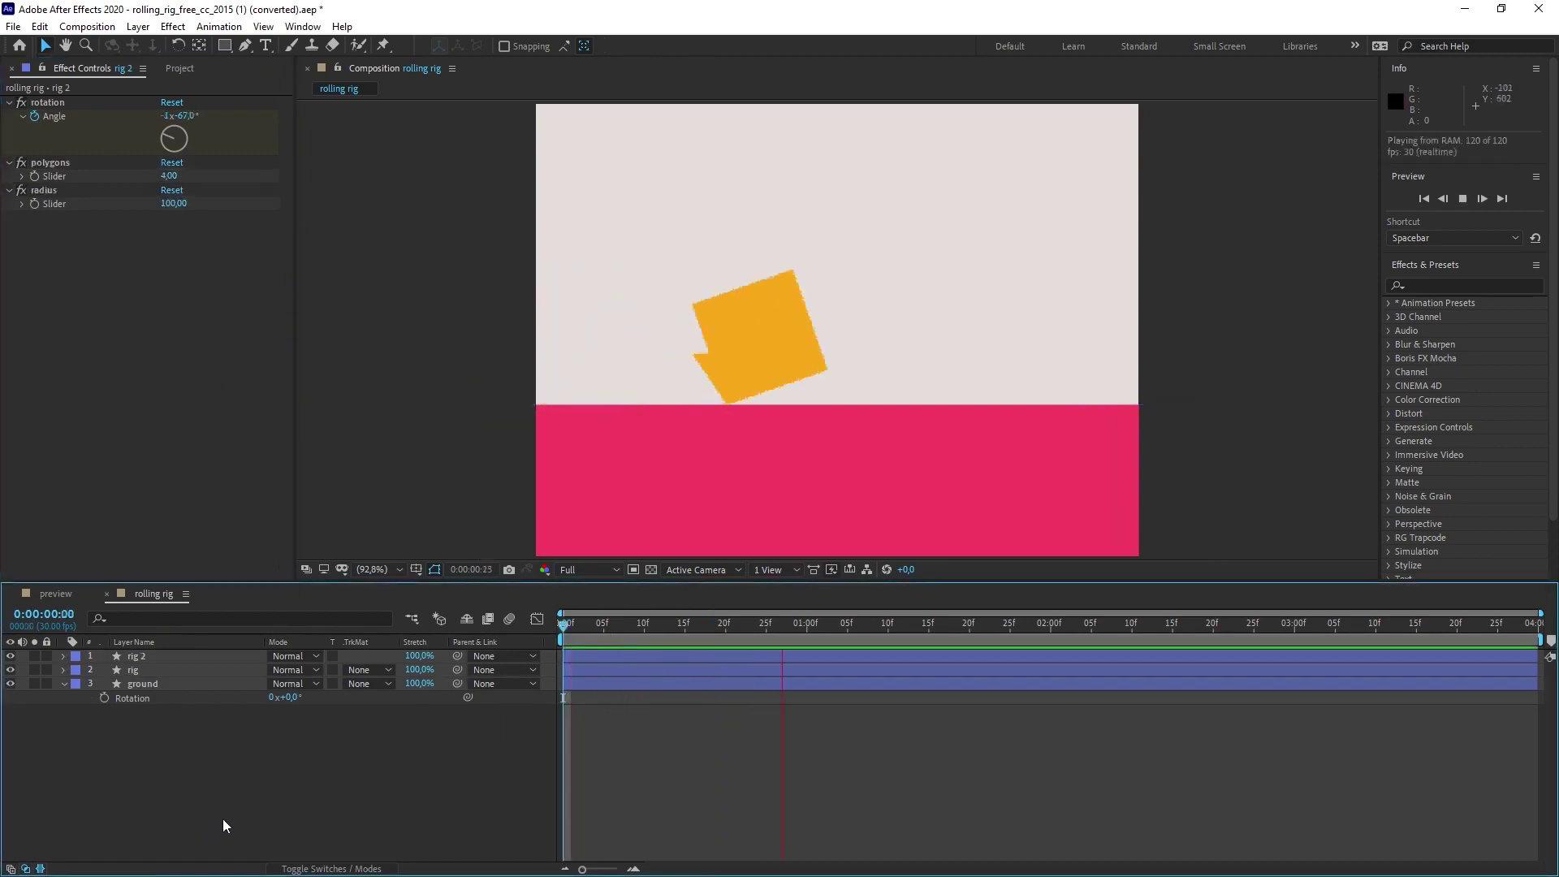
pyautogui.press('space')
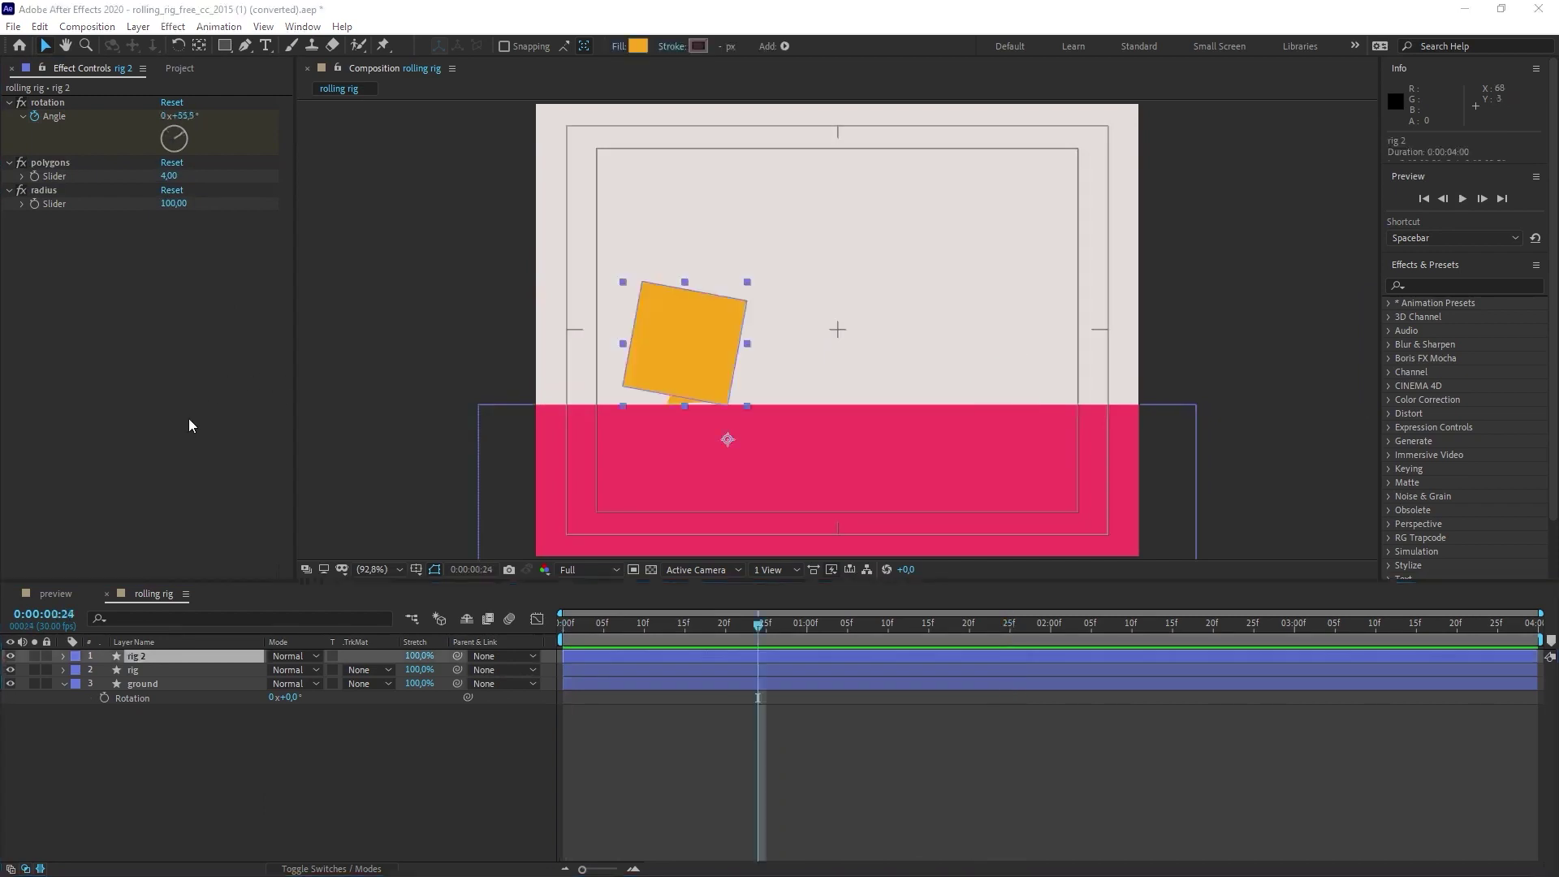
# - Fill the triangle rig layer with blue
pyautogui.click(396, 371)
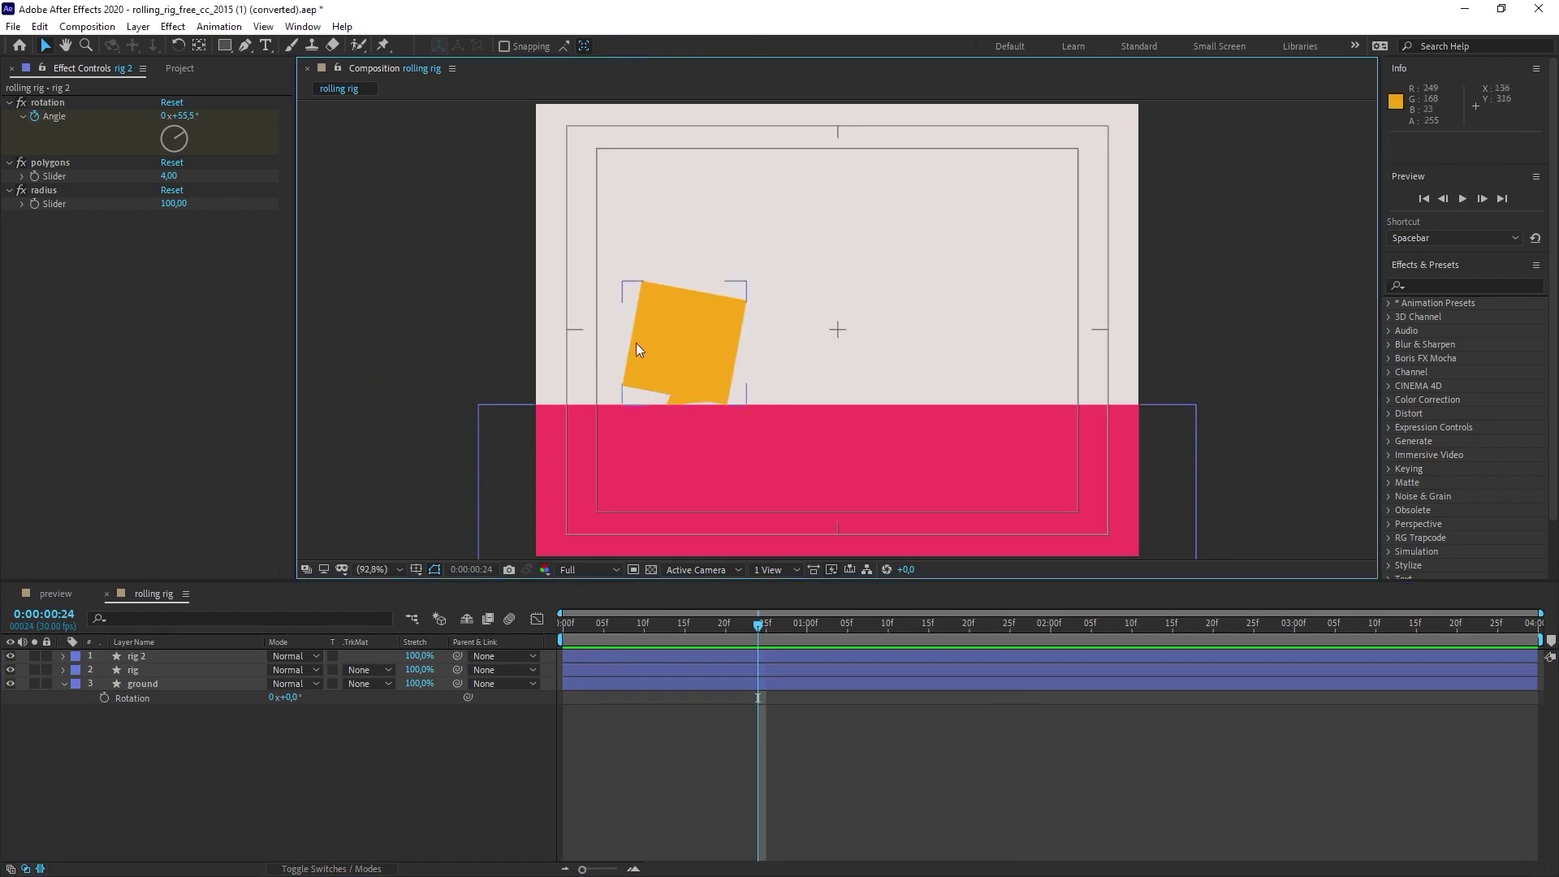
pyautogui.click(671, 350)
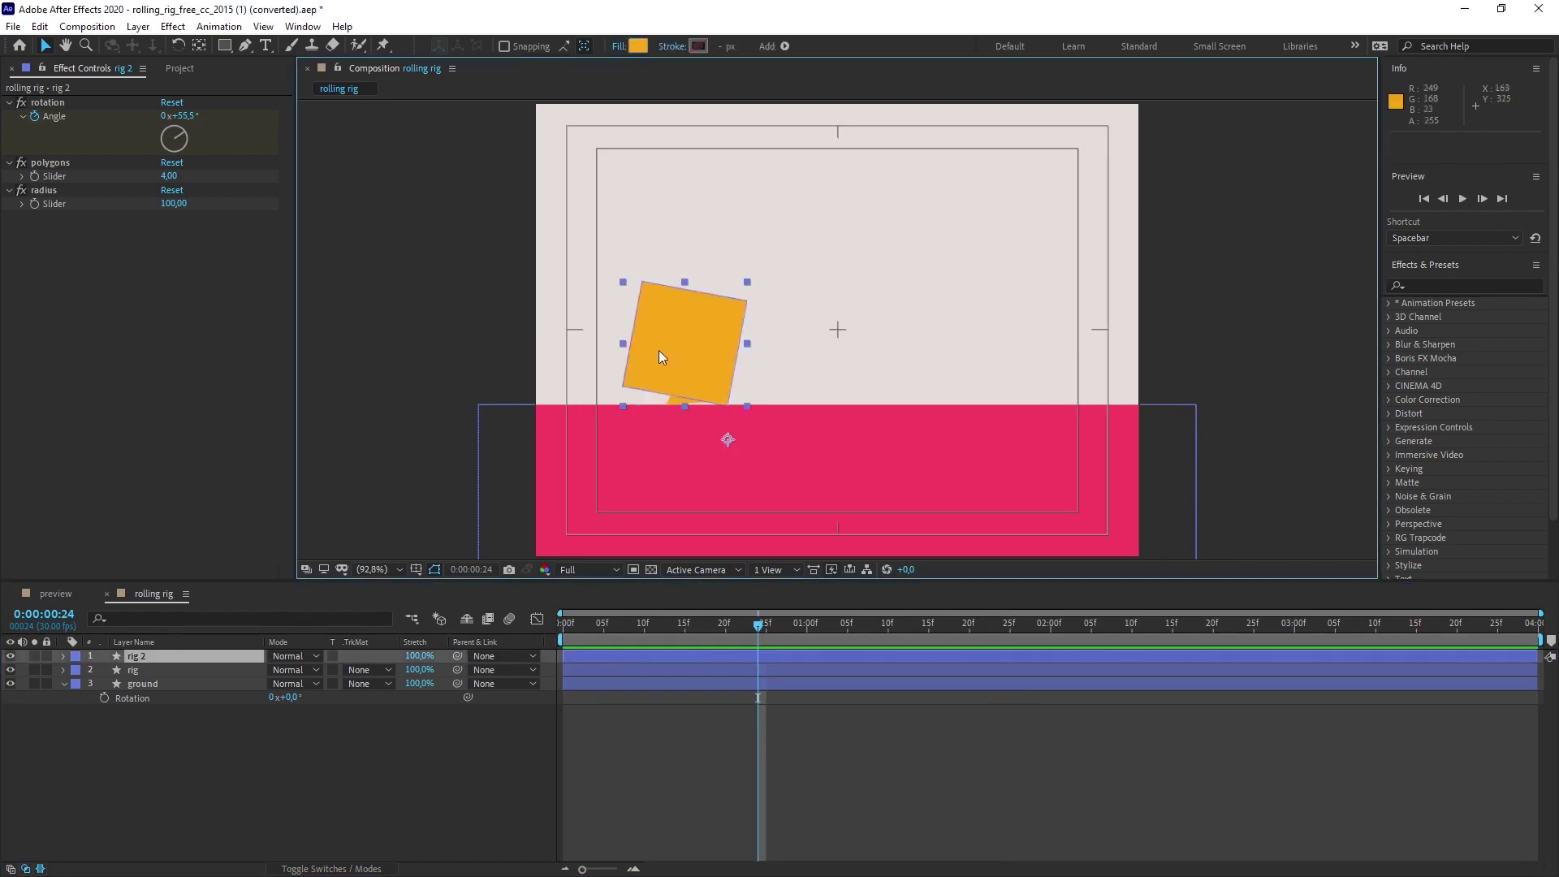
pyautogui.click(135, 674)
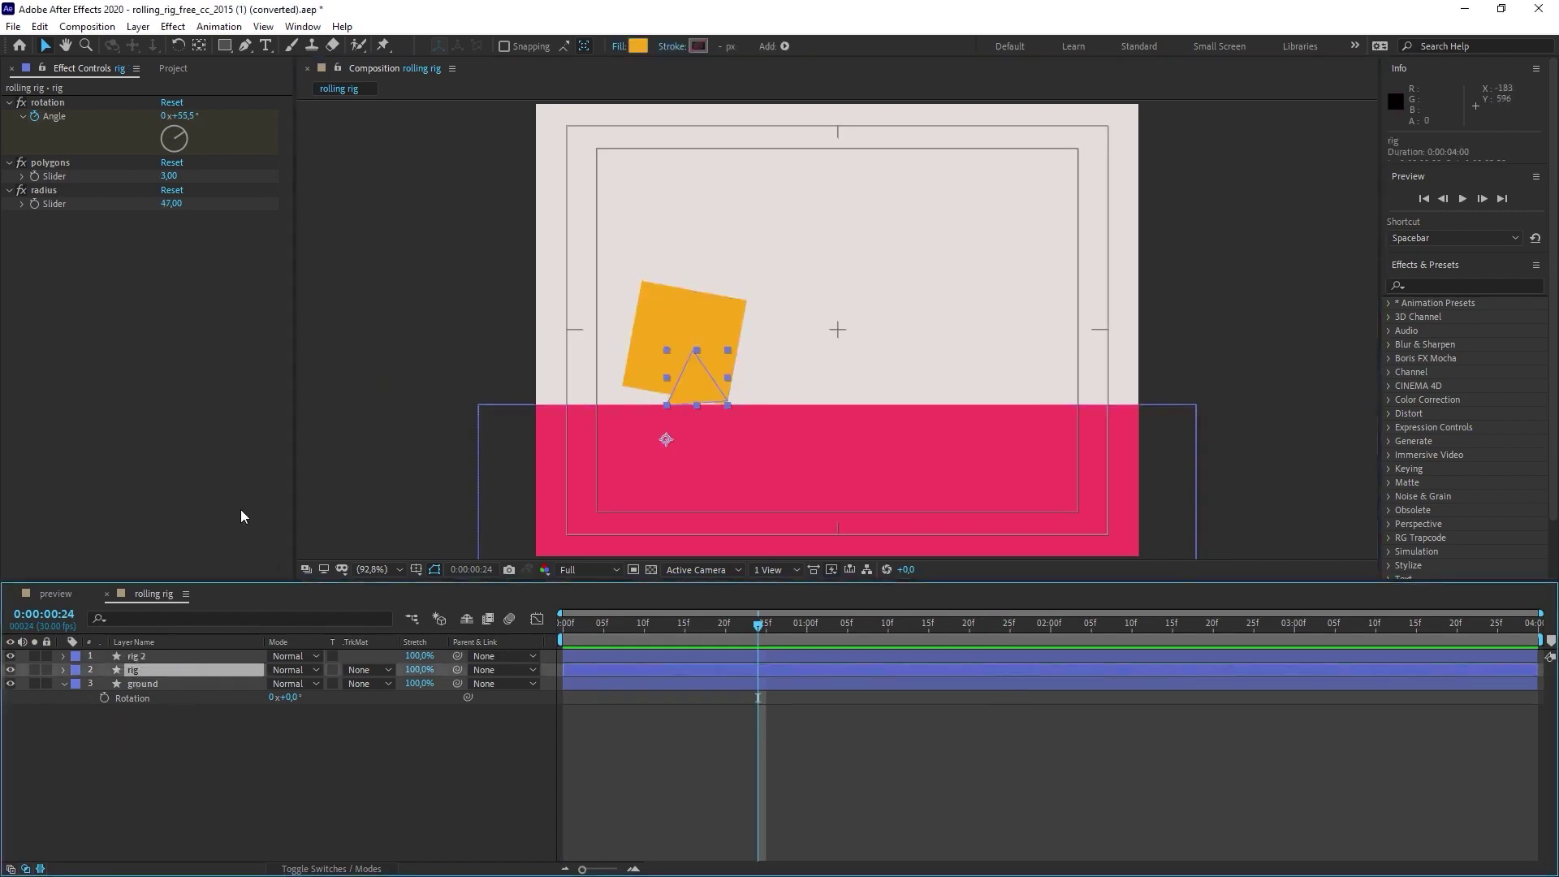
pyautogui.click(637, 46)
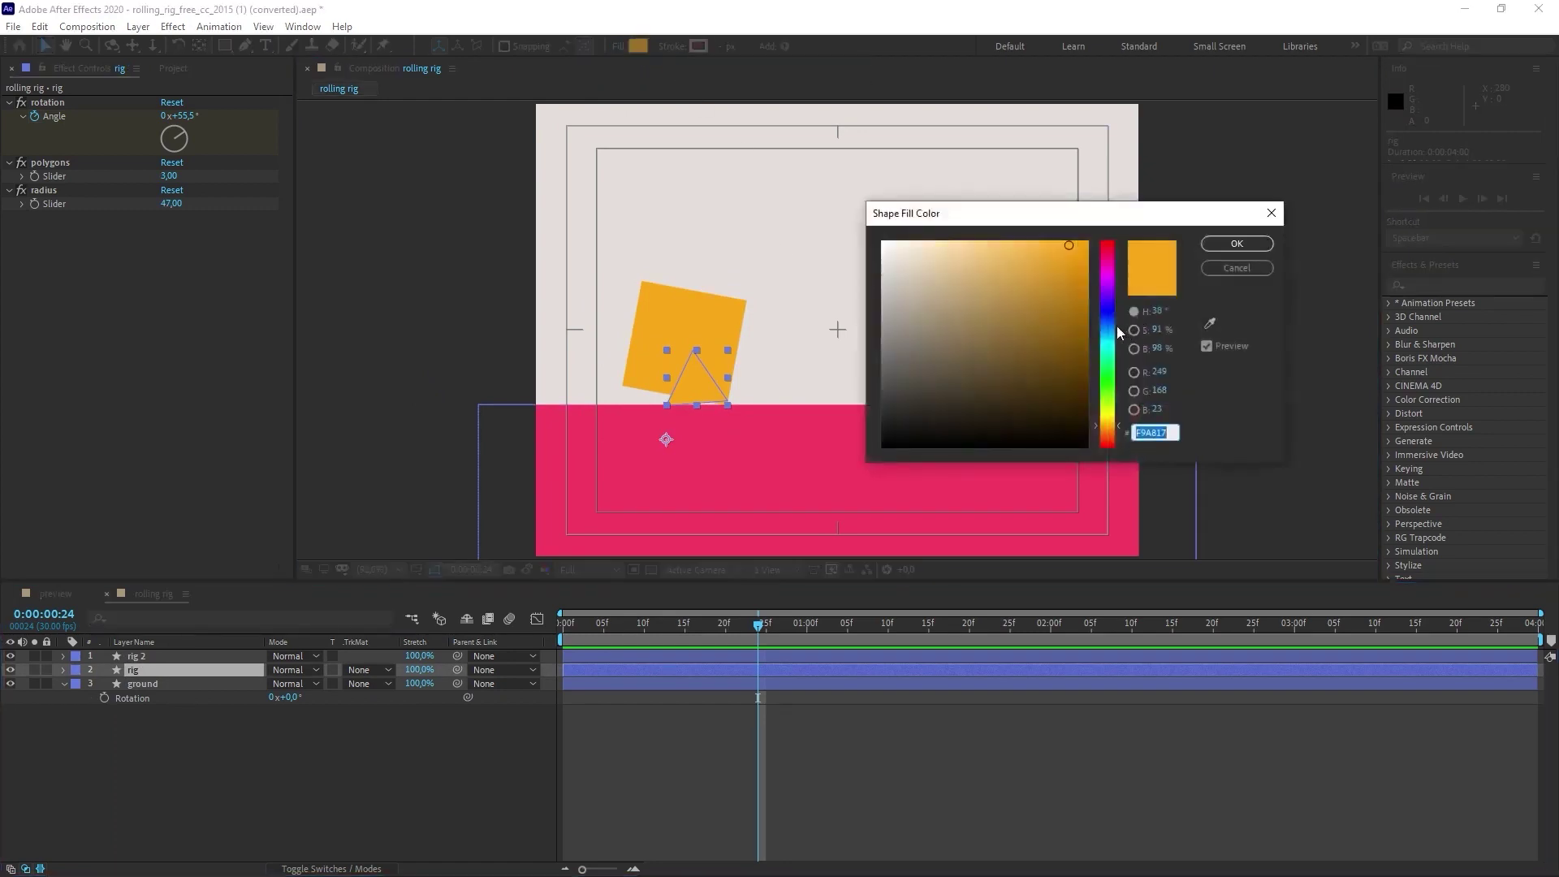
pyautogui.click(1118, 325)
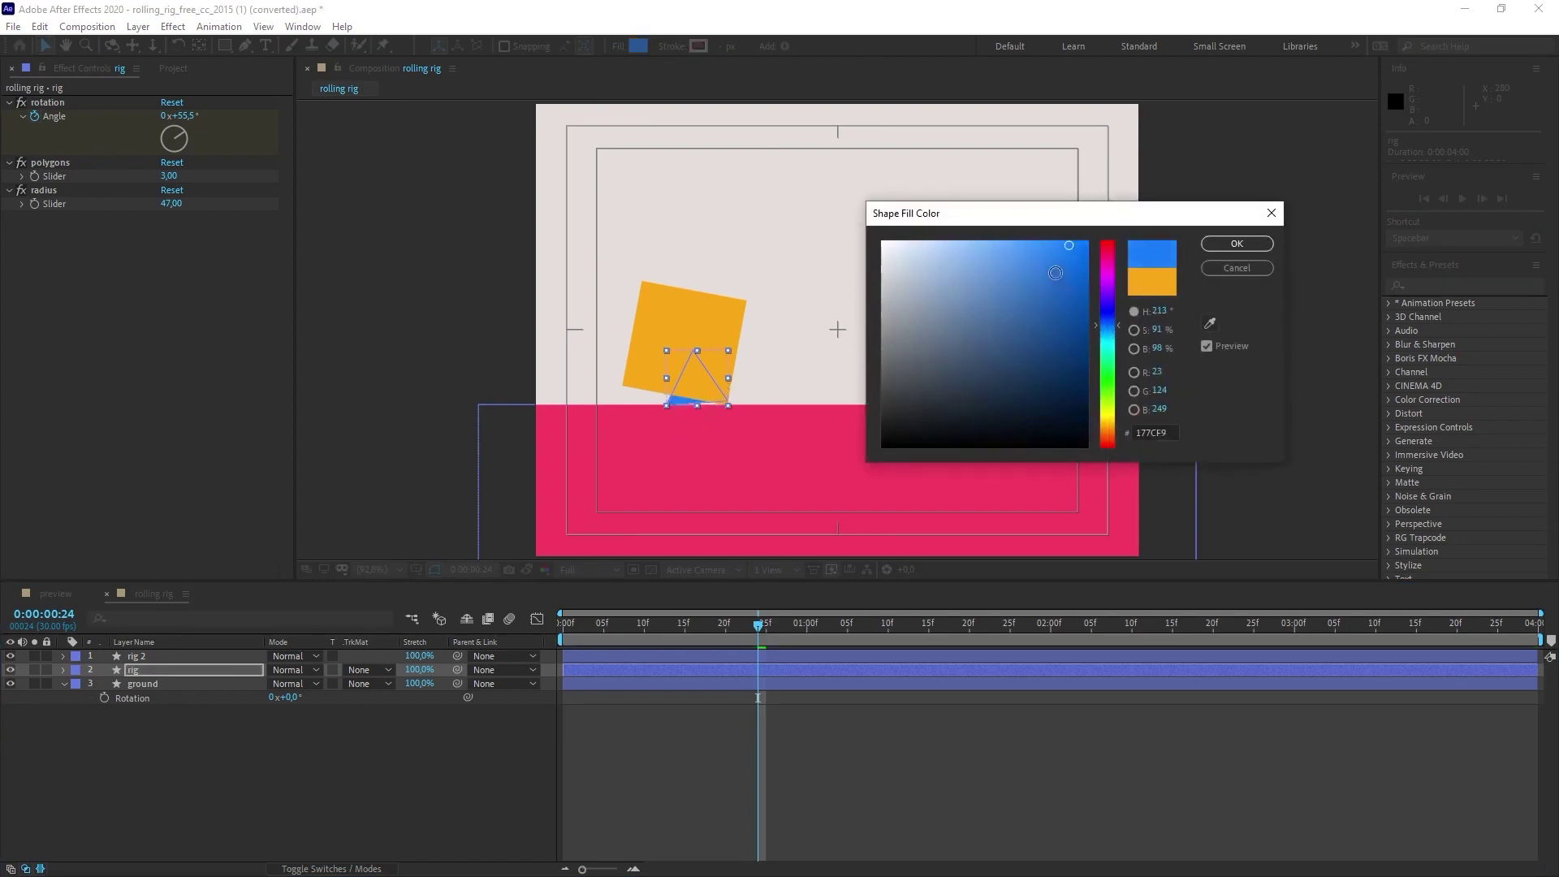
pyautogui.click(1237, 243)
# - Fill the 'rig 2' square with red and scrub the timeline to check both shapes
pyautogui.click(658, 325)
pyautogui.click(638, 47)
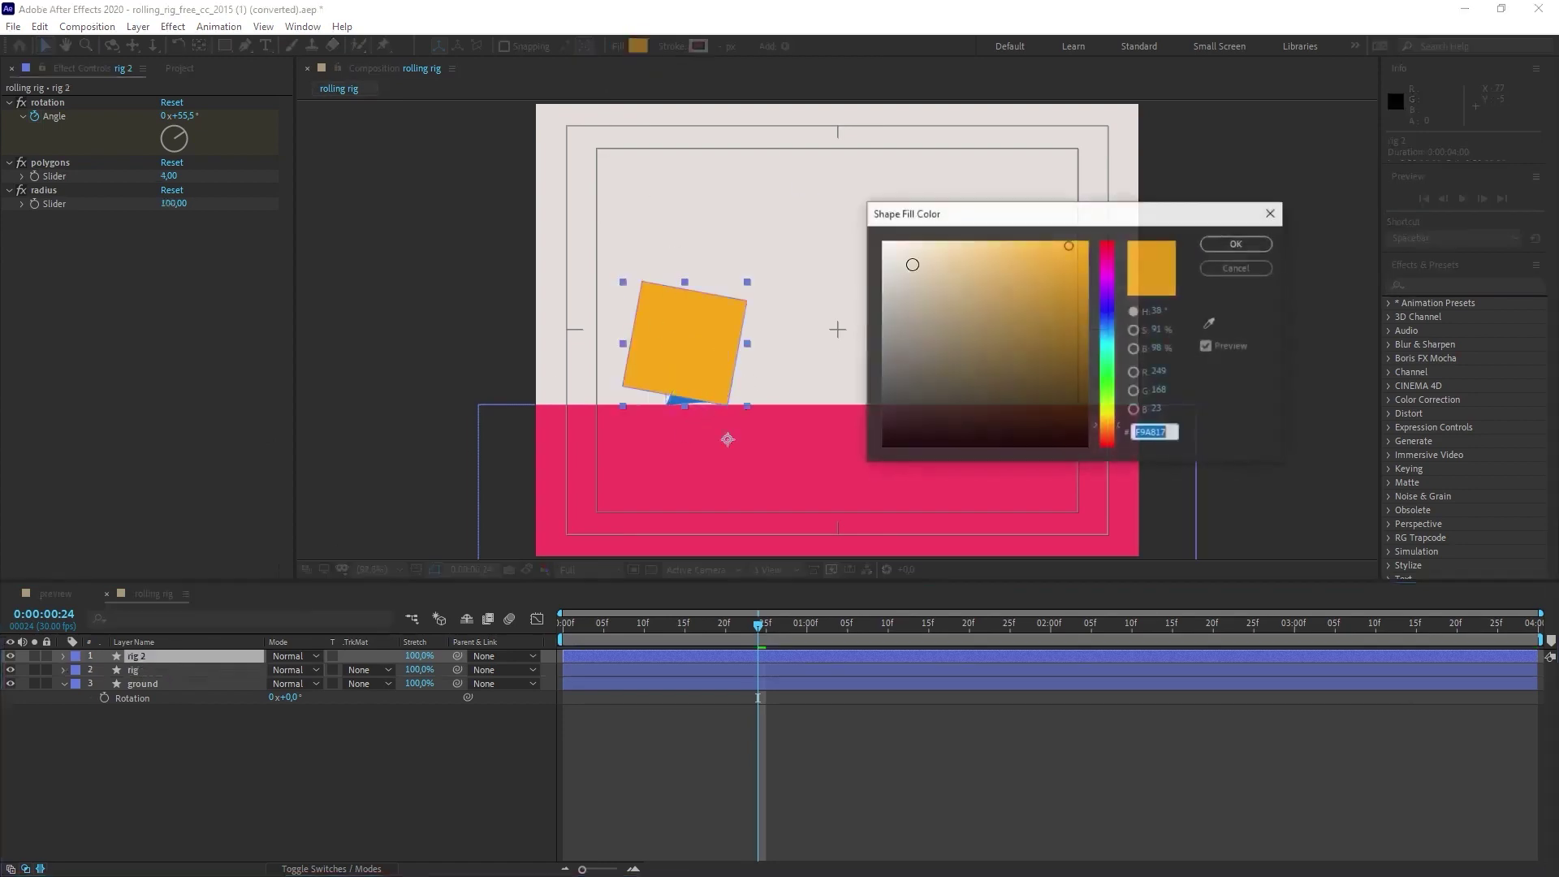
pyautogui.moveTo(1113, 302); pyautogui.dragTo(1110, 244)
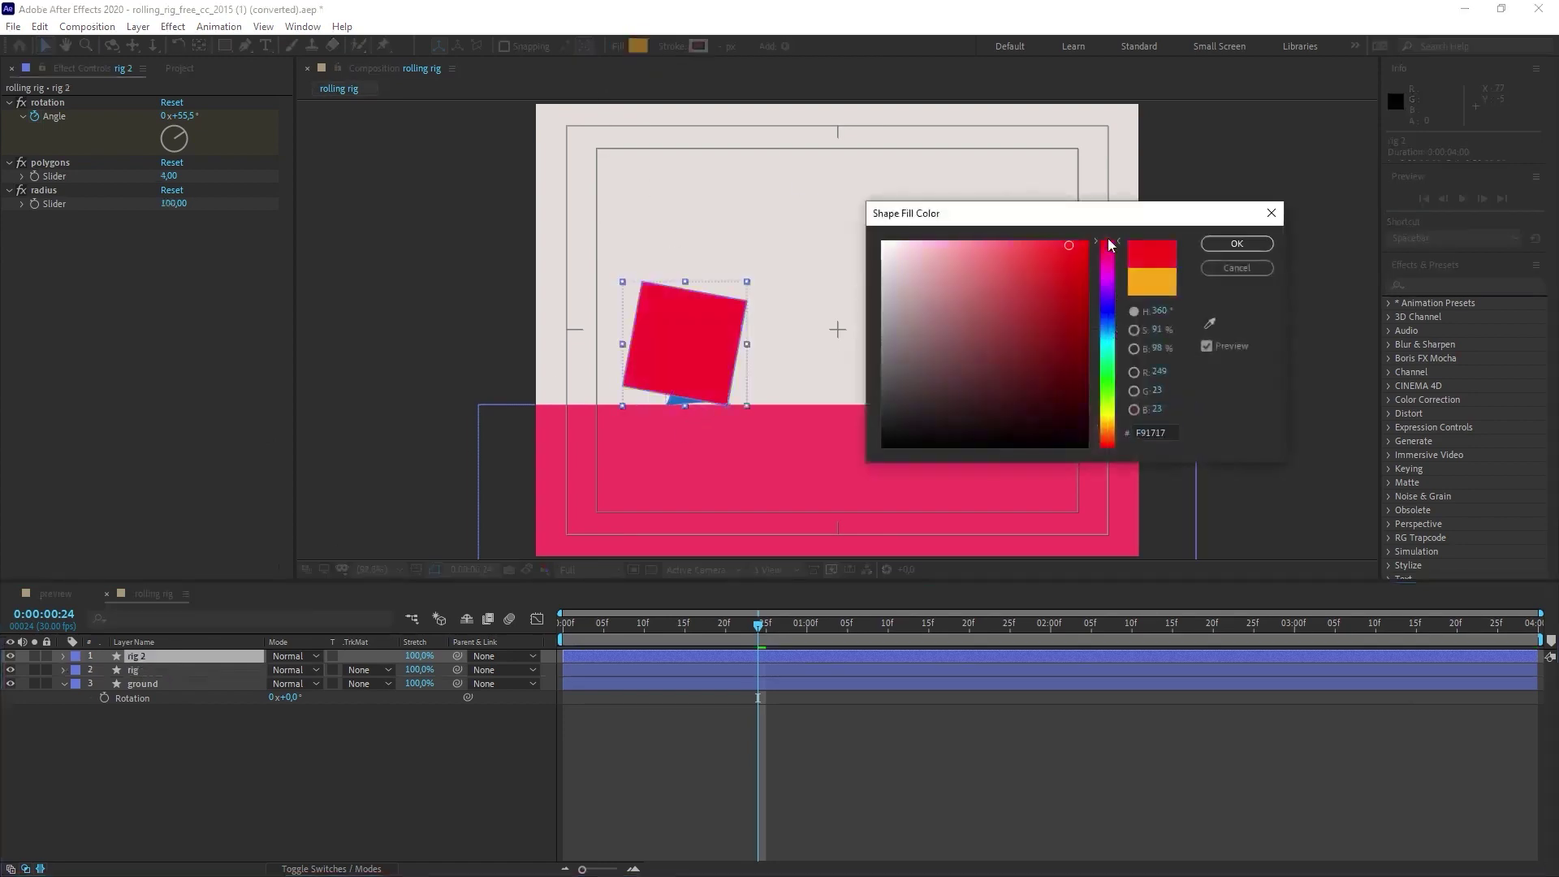
pyautogui.click(1237, 244)
pyautogui.moveTo(710, 622); pyautogui.dragTo(866, 618)
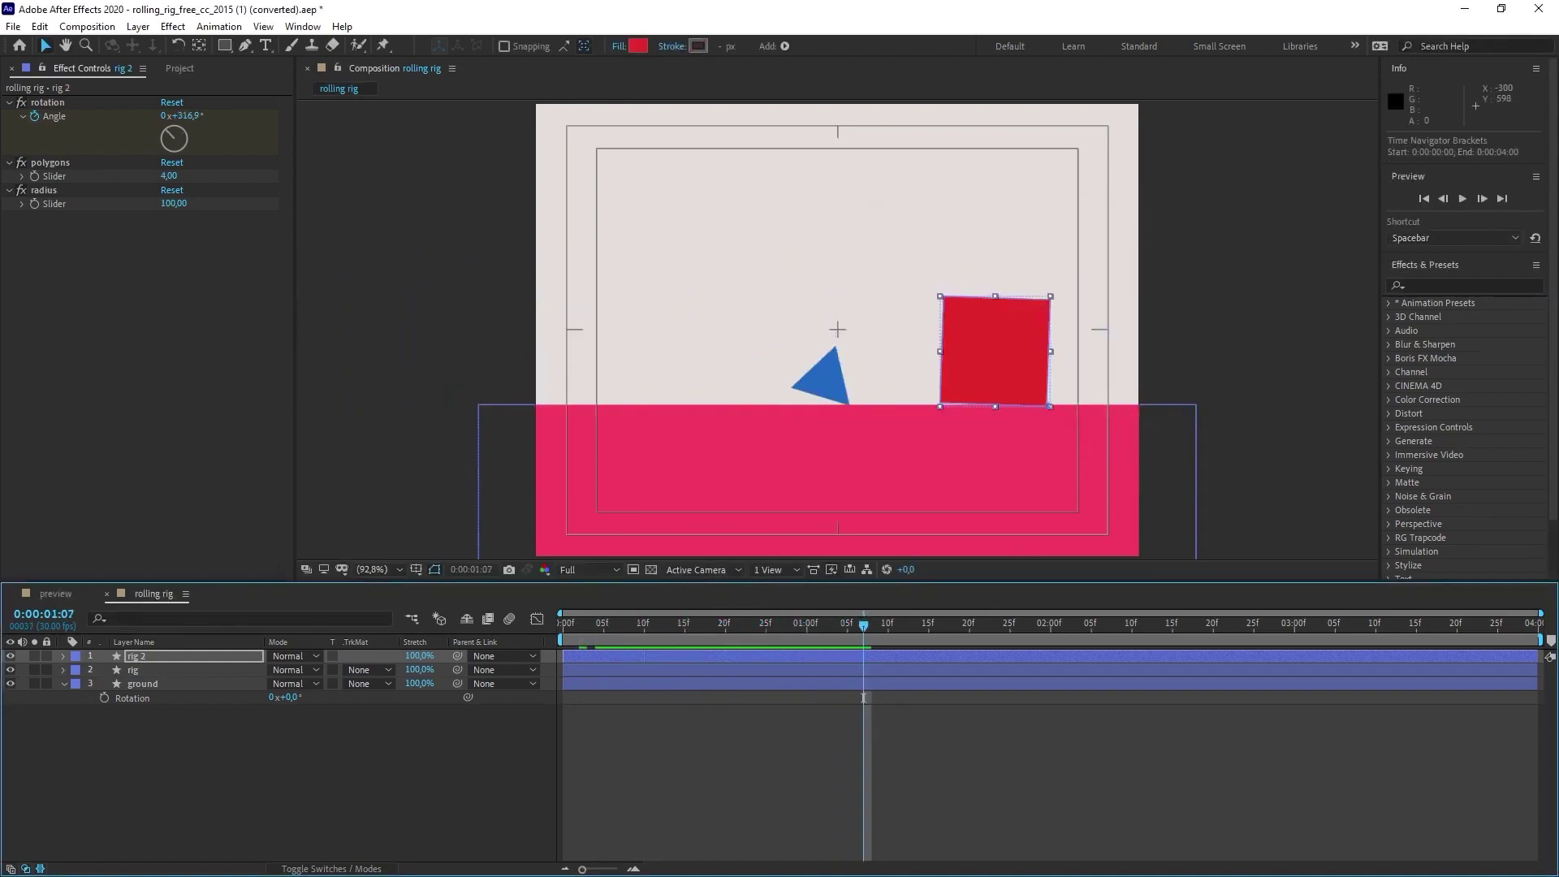